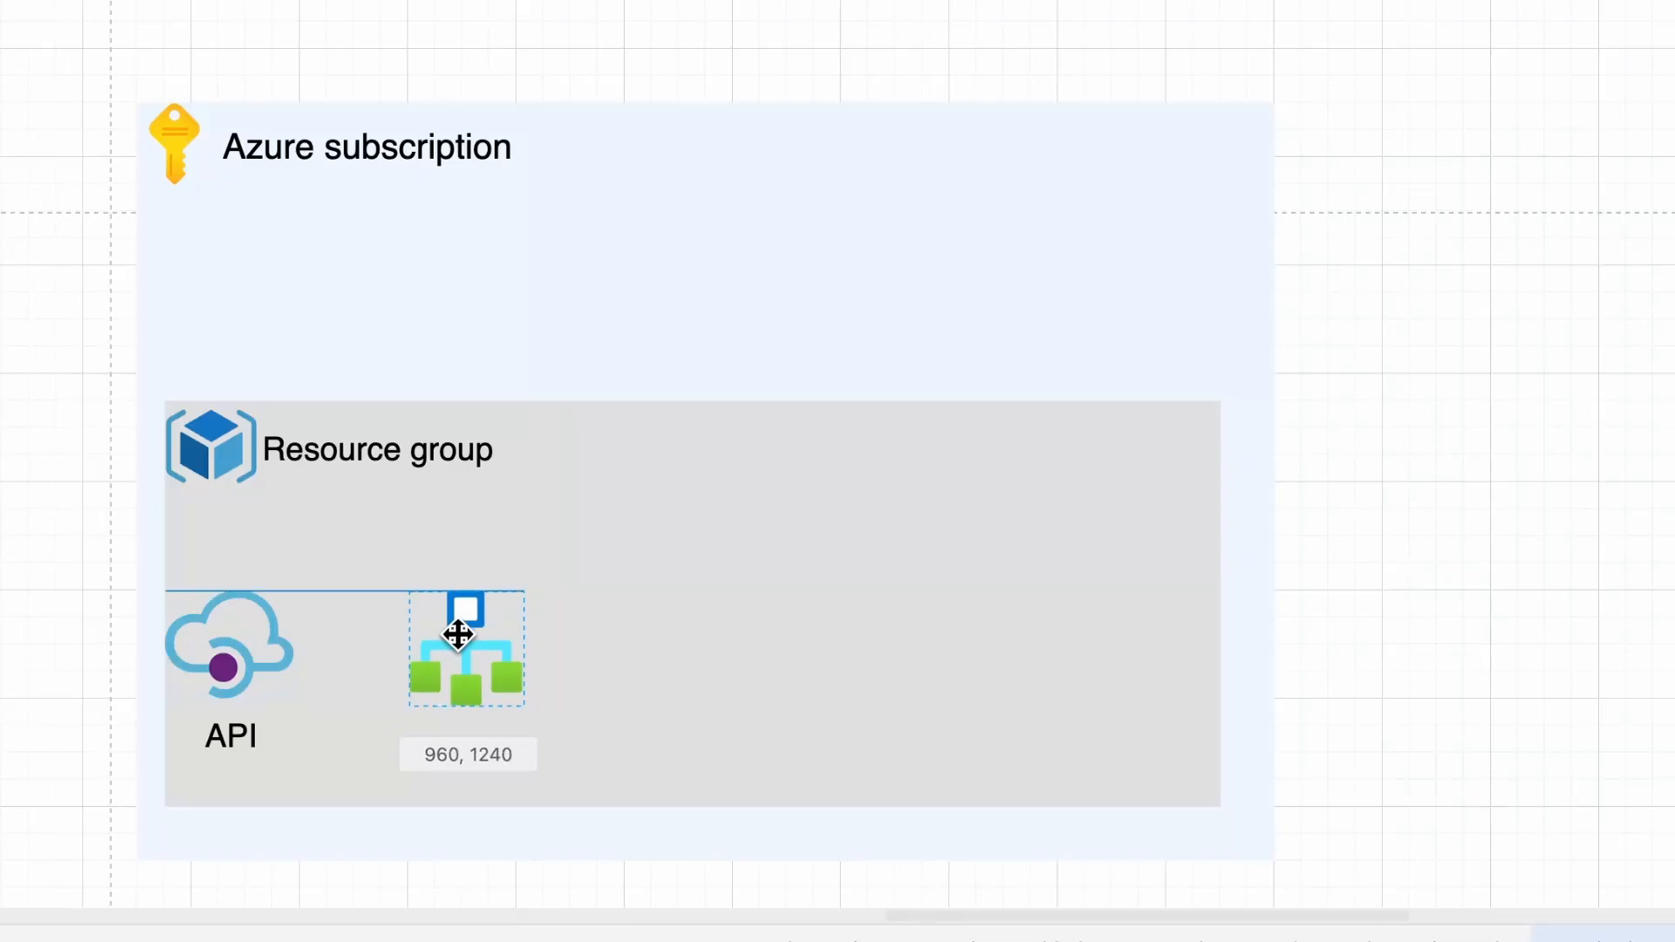
# Connect the API icon to the logic app icon, label it Business Process and align it with API
pyautogui.click(264, 646)
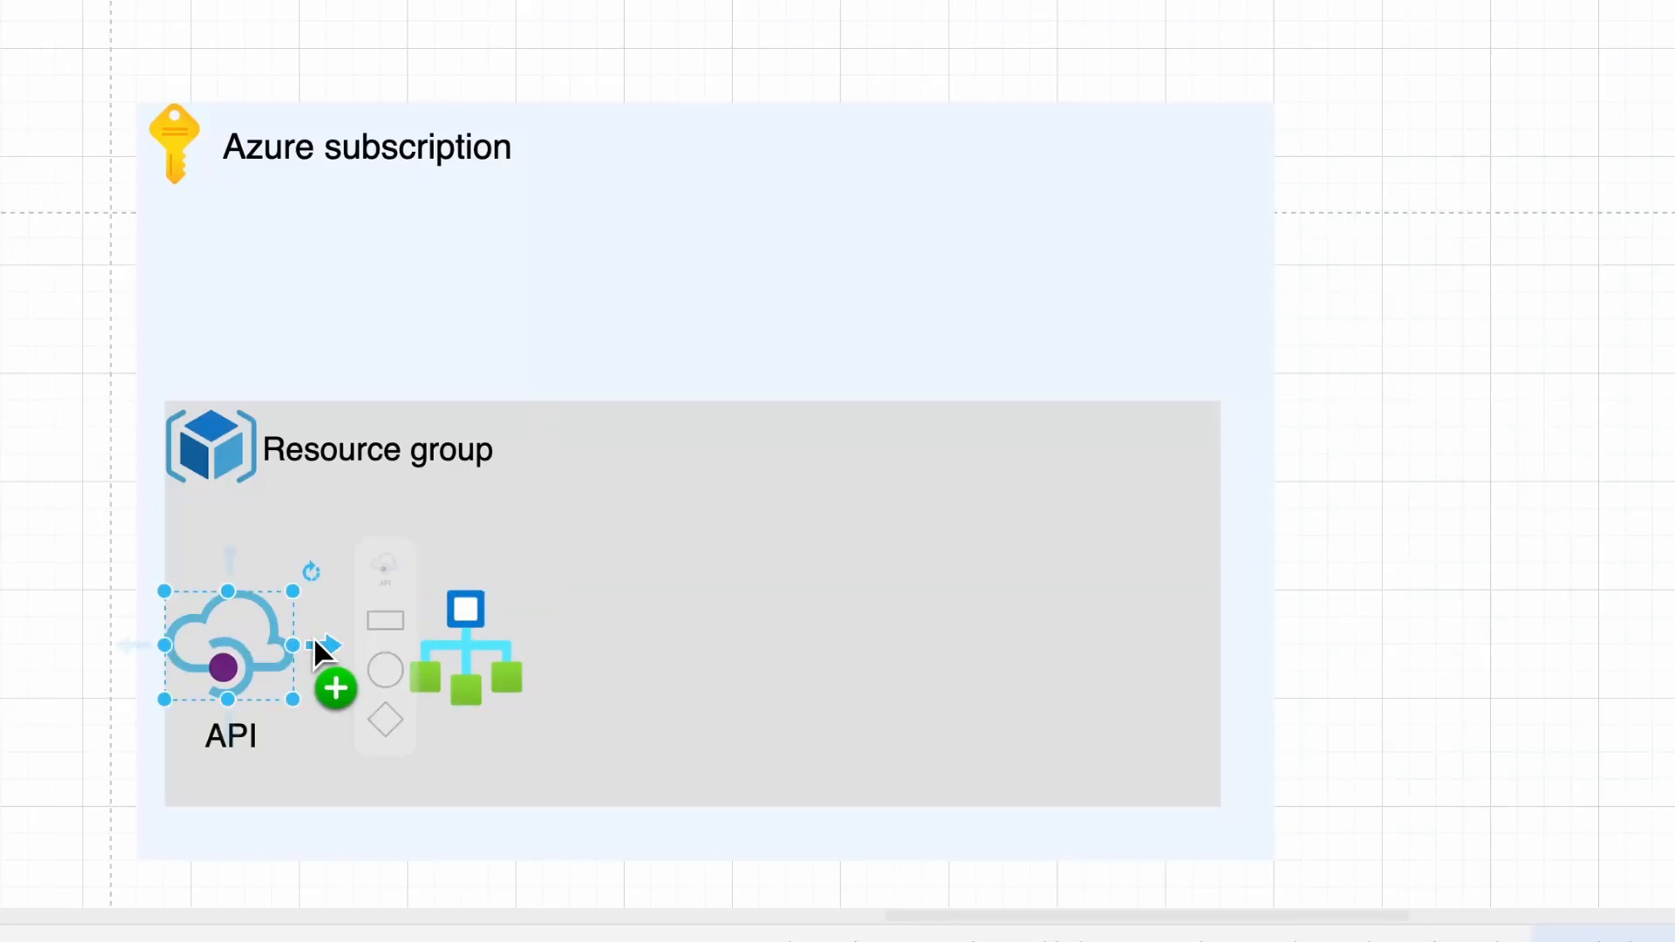
pyautogui.moveTo(323, 645); pyautogui.dragTo(452, 645)
pyautogui.click(452, 645)
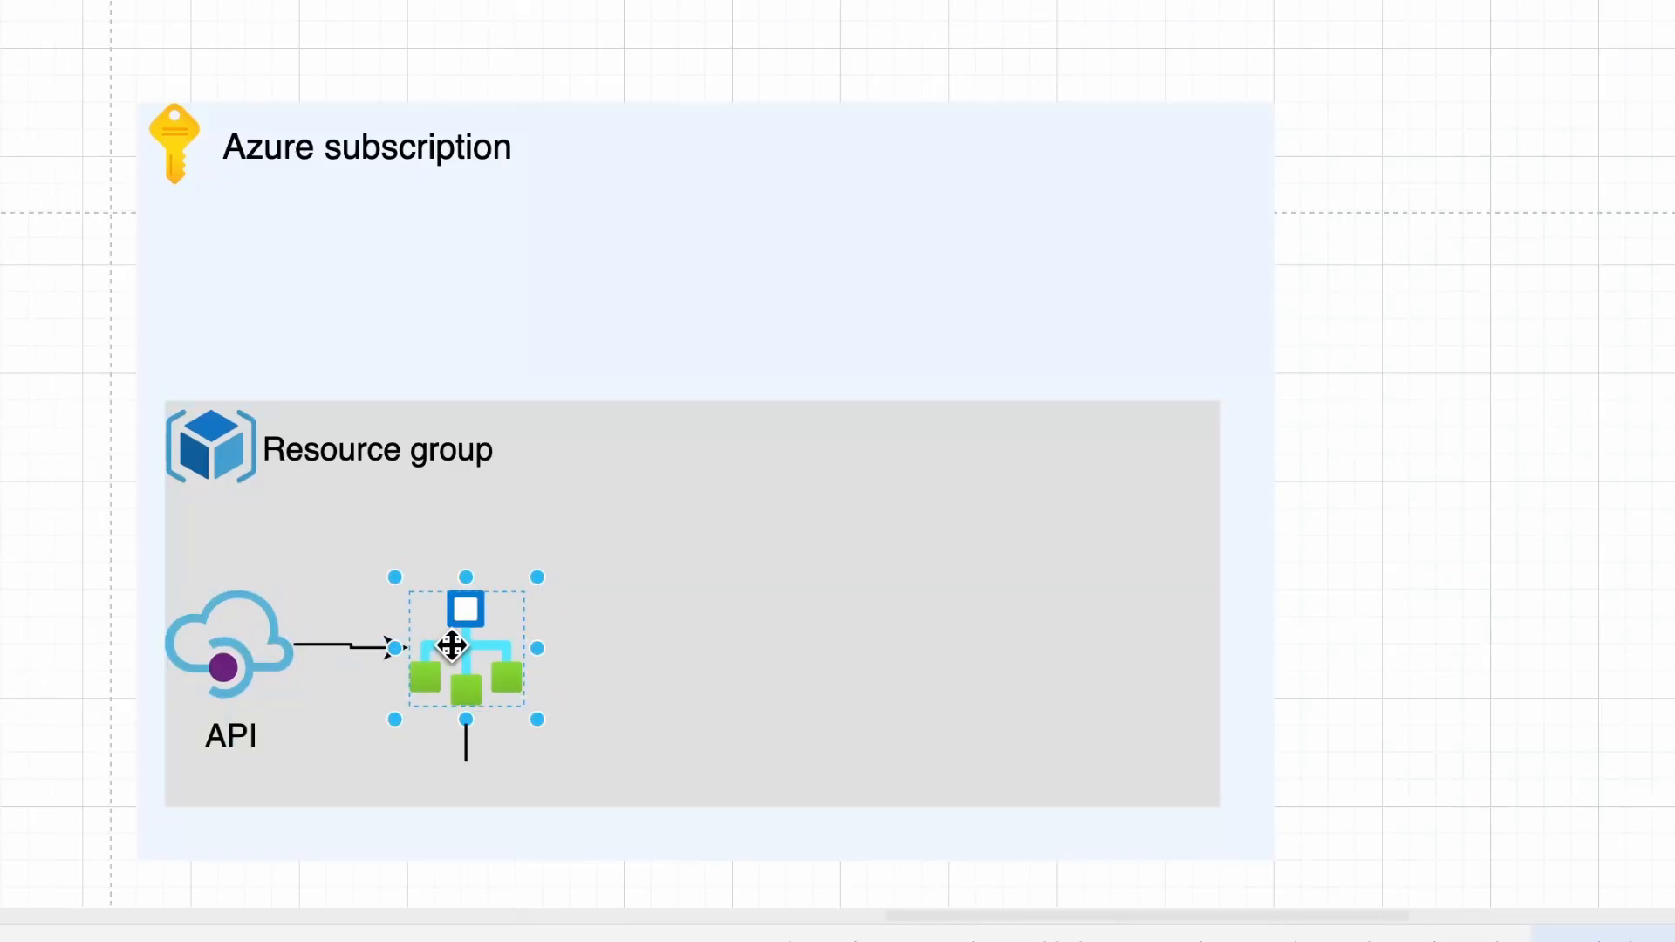
pyautogui.write('Business ')
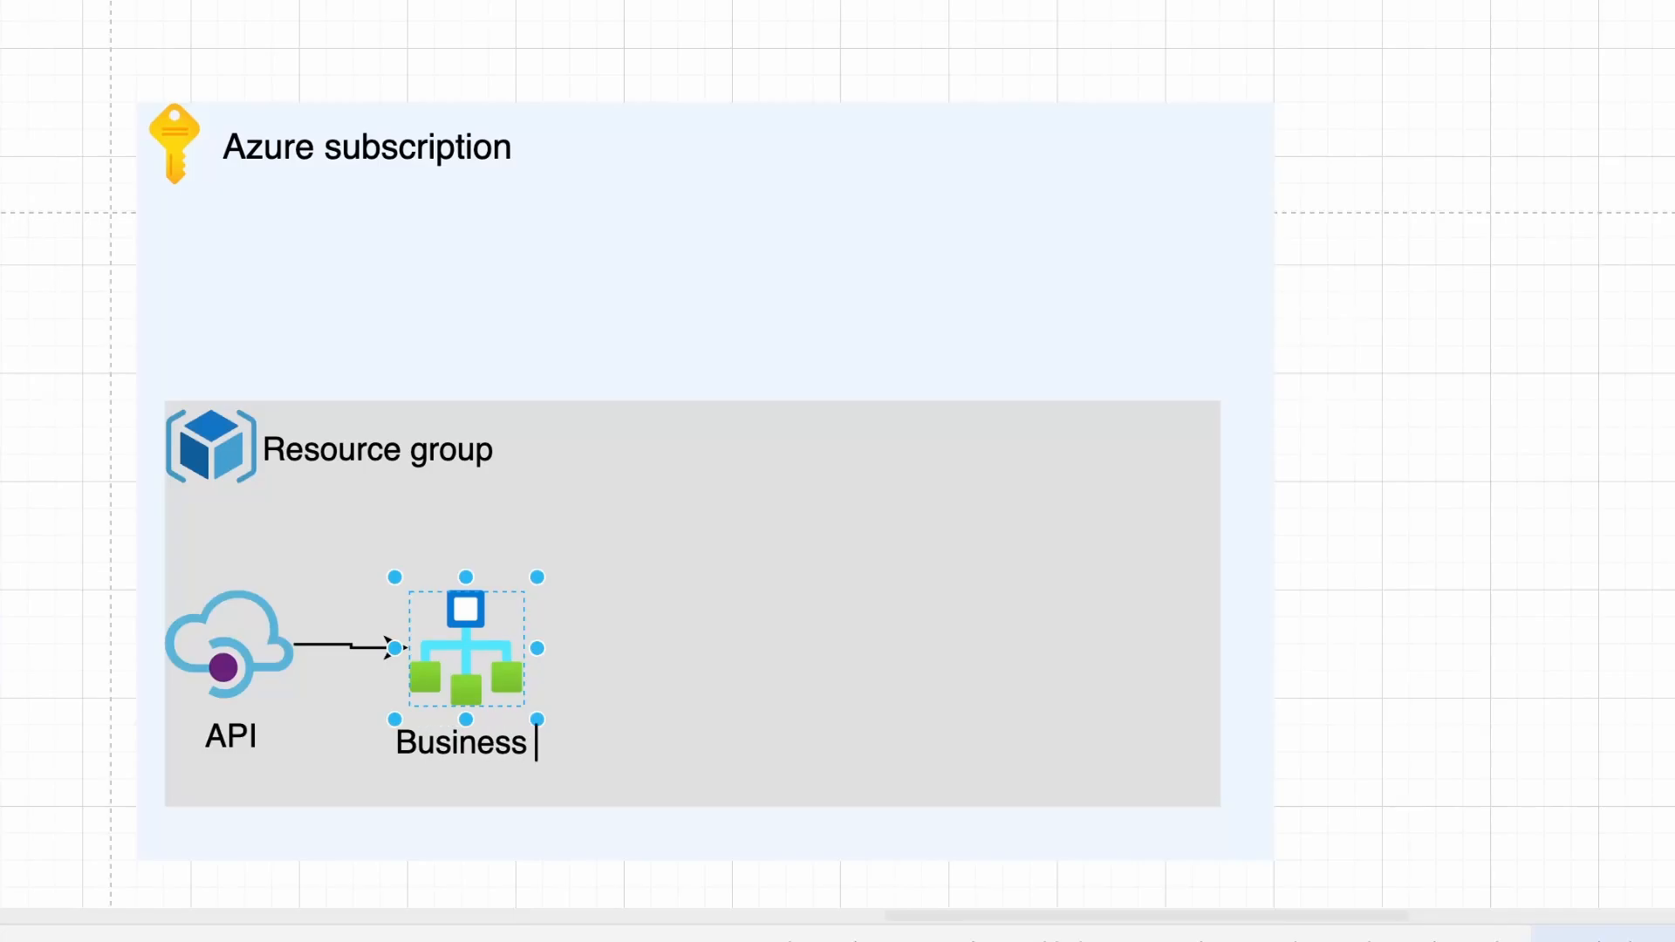
pyautogui.write('Process')
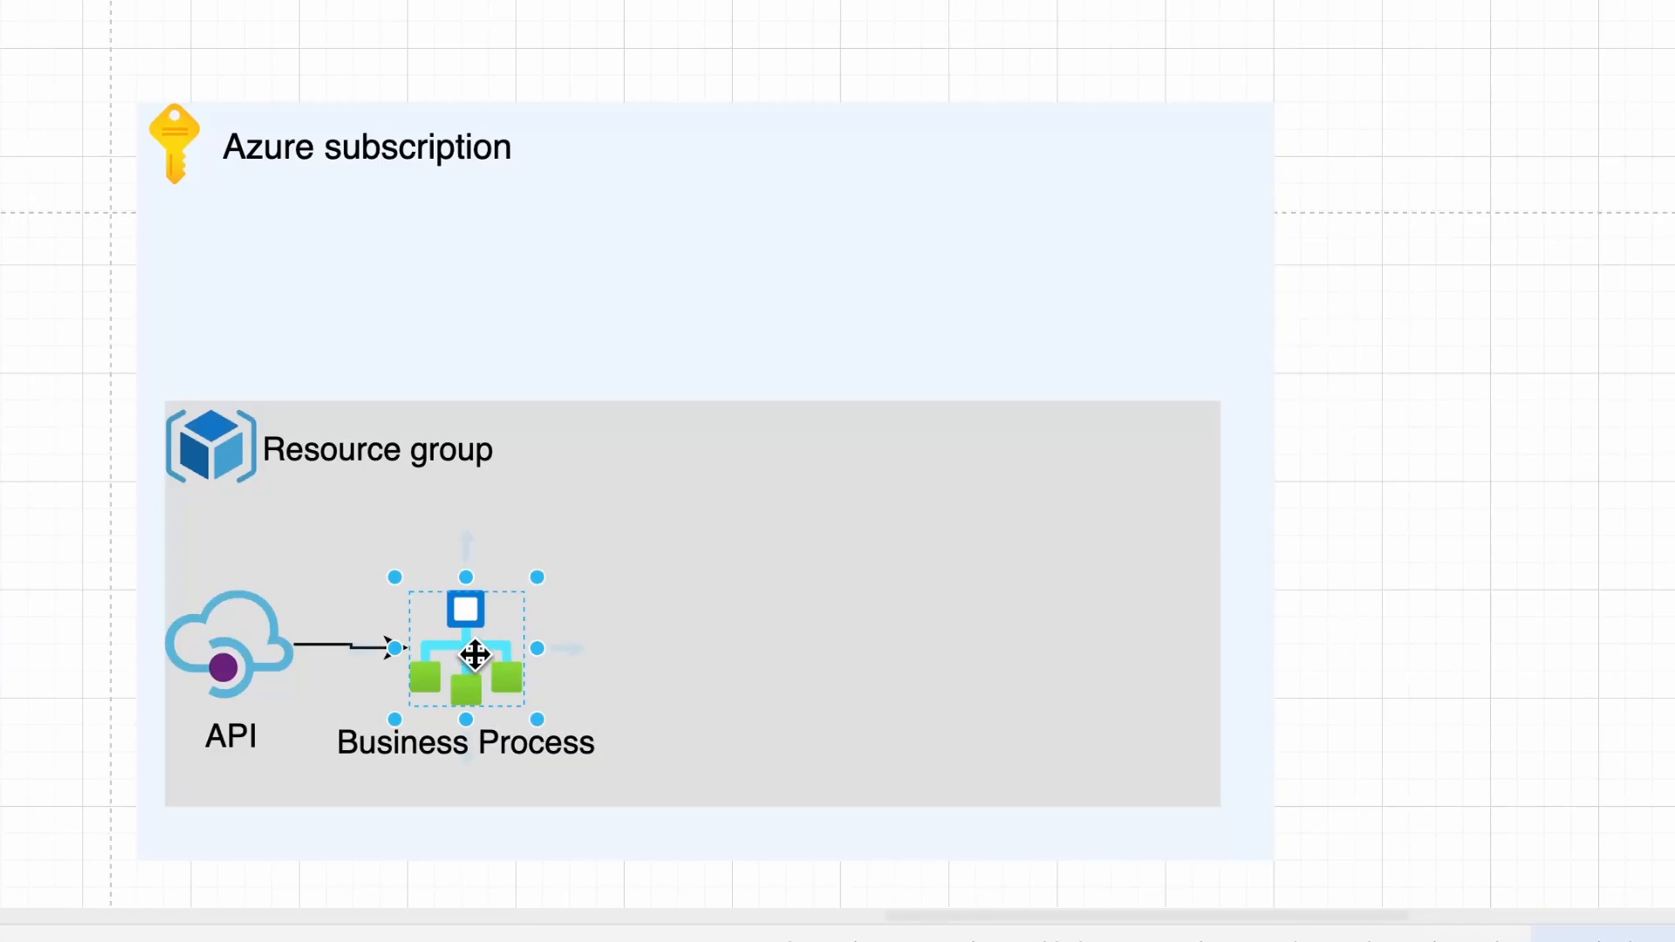
pyautogui.moveTo(474, 654); pyautogui.dragTo(478, 663)
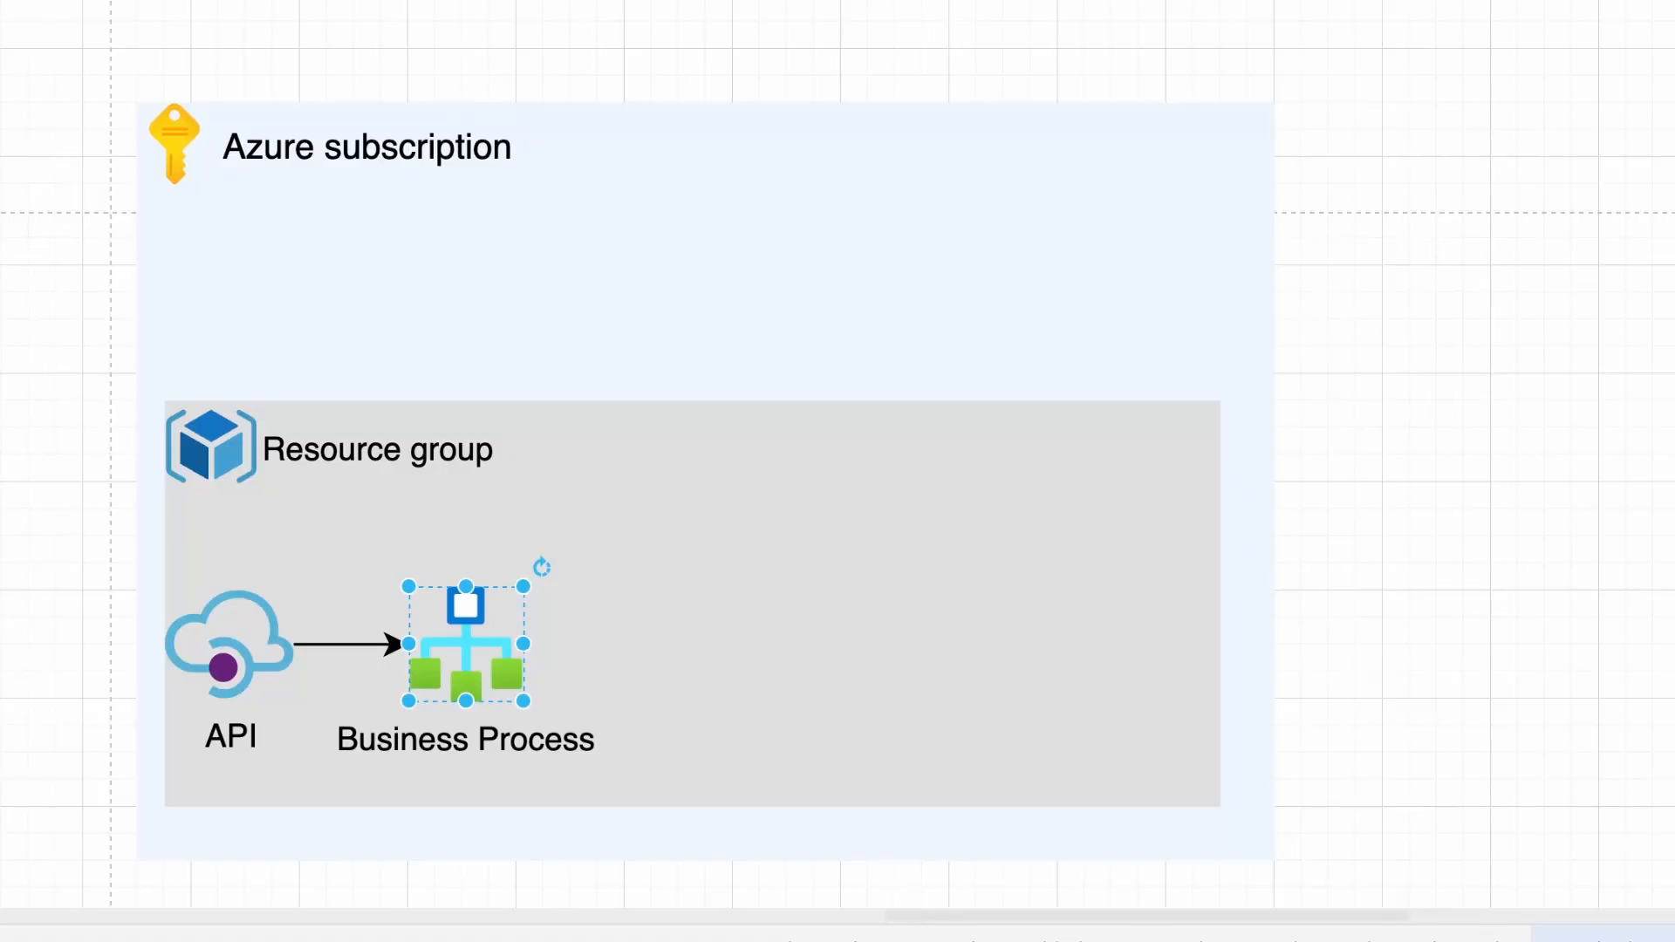
# Add icons labelled Azure Monitor, Alert and Action Group to the diagram
pyautogui.moveTo(1069, 7); pyautogui.dragTo(797, 174)
pyautogui.write('Az')
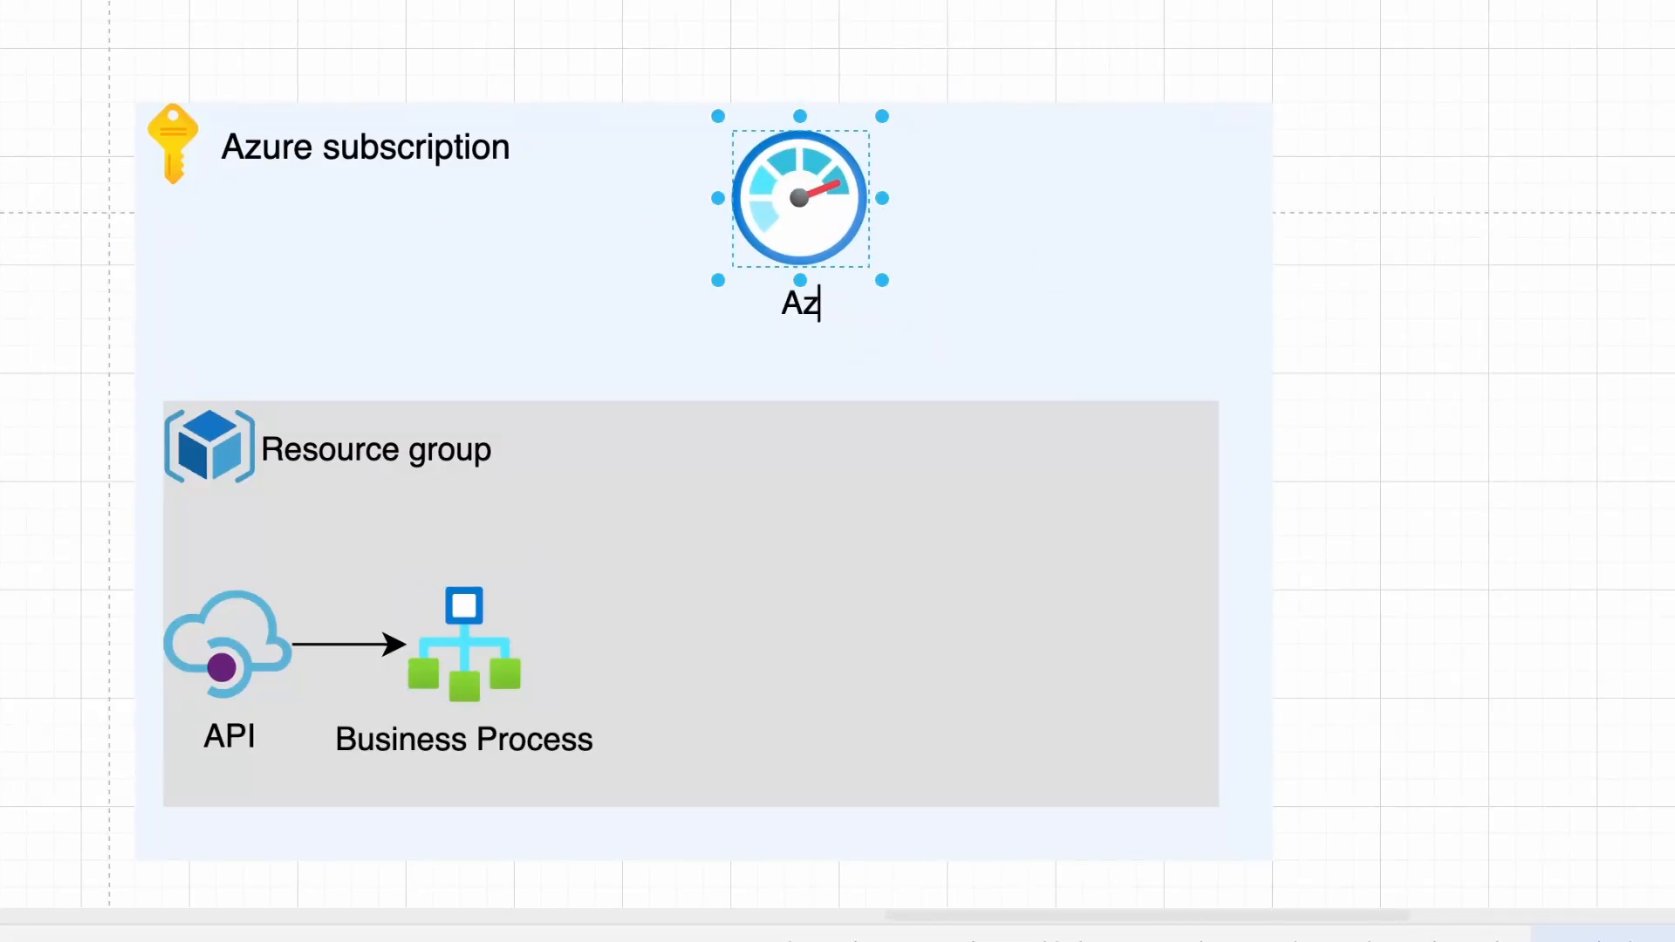
pyautogui.write('ure Monitor')
pyautogui.moveTo(942, 7); pyautogui.dragTo(992, 215)
pyautogui.doubleClick(582, 218)
pyautogui.write('Alert')
pyautogui.moveTo(602, 9); pyautogui.dragTo(744, 519)
pyautogui.write('A')
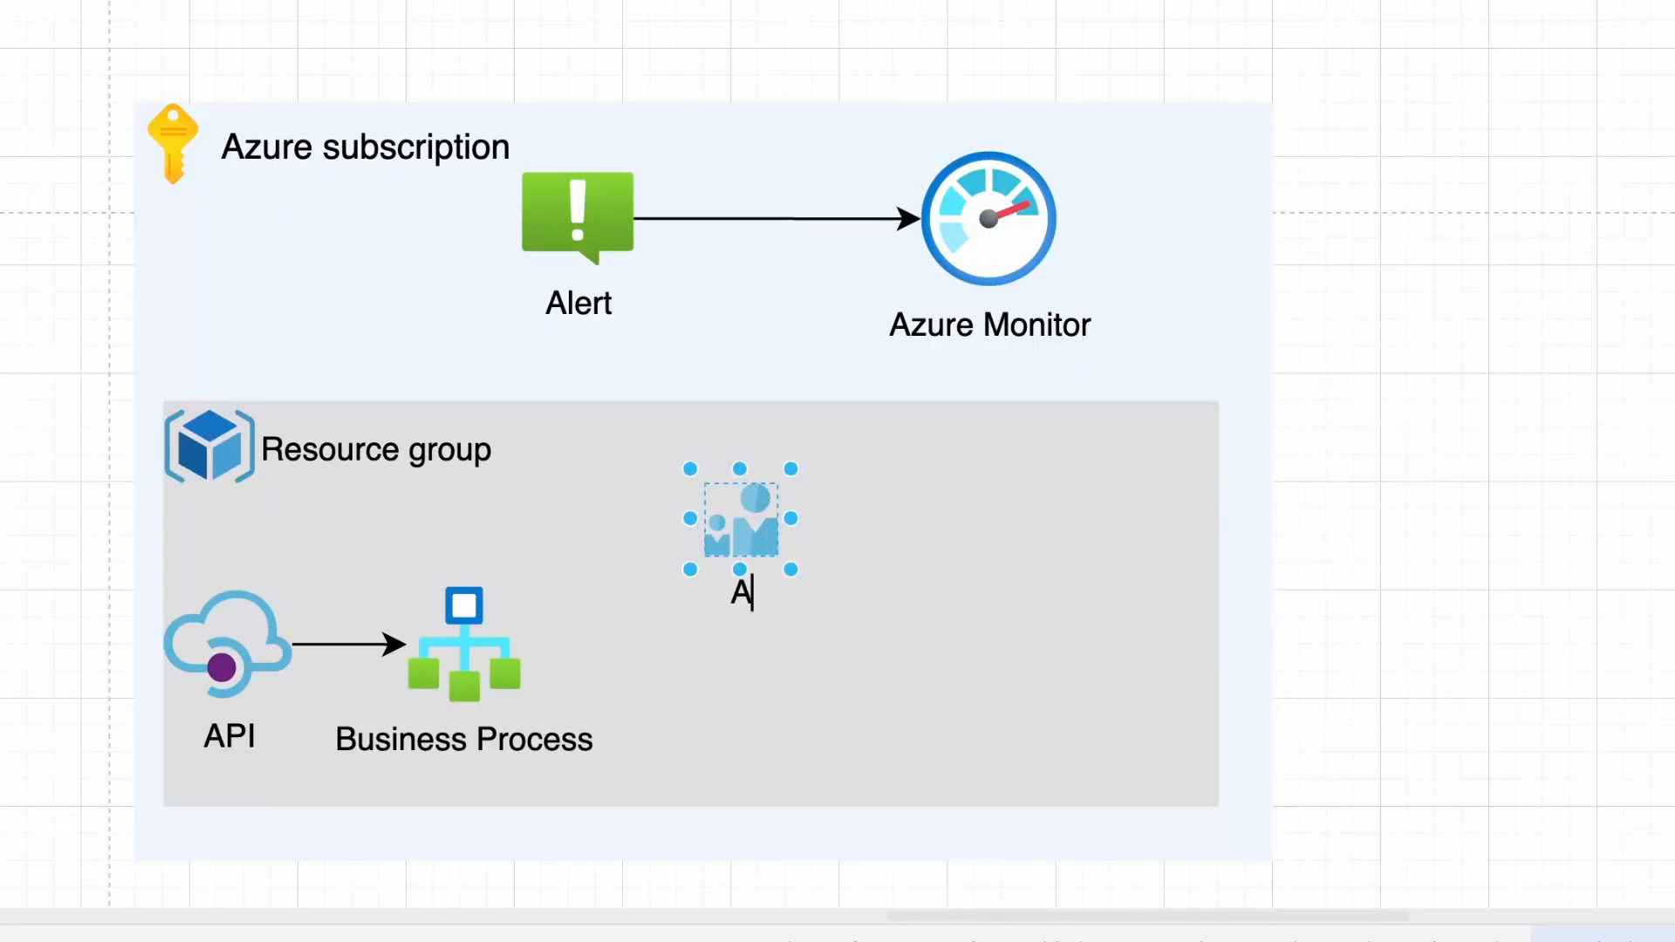
pyautogui.write('ction Group')
# Draw arrows from Business Process to Alert and from Alert to Action Group, and add a second logic app icon
pyautogui.click(460, 611)
pyautogui.moveTo(460, 610); pyautogui.dragTo(571, 209)
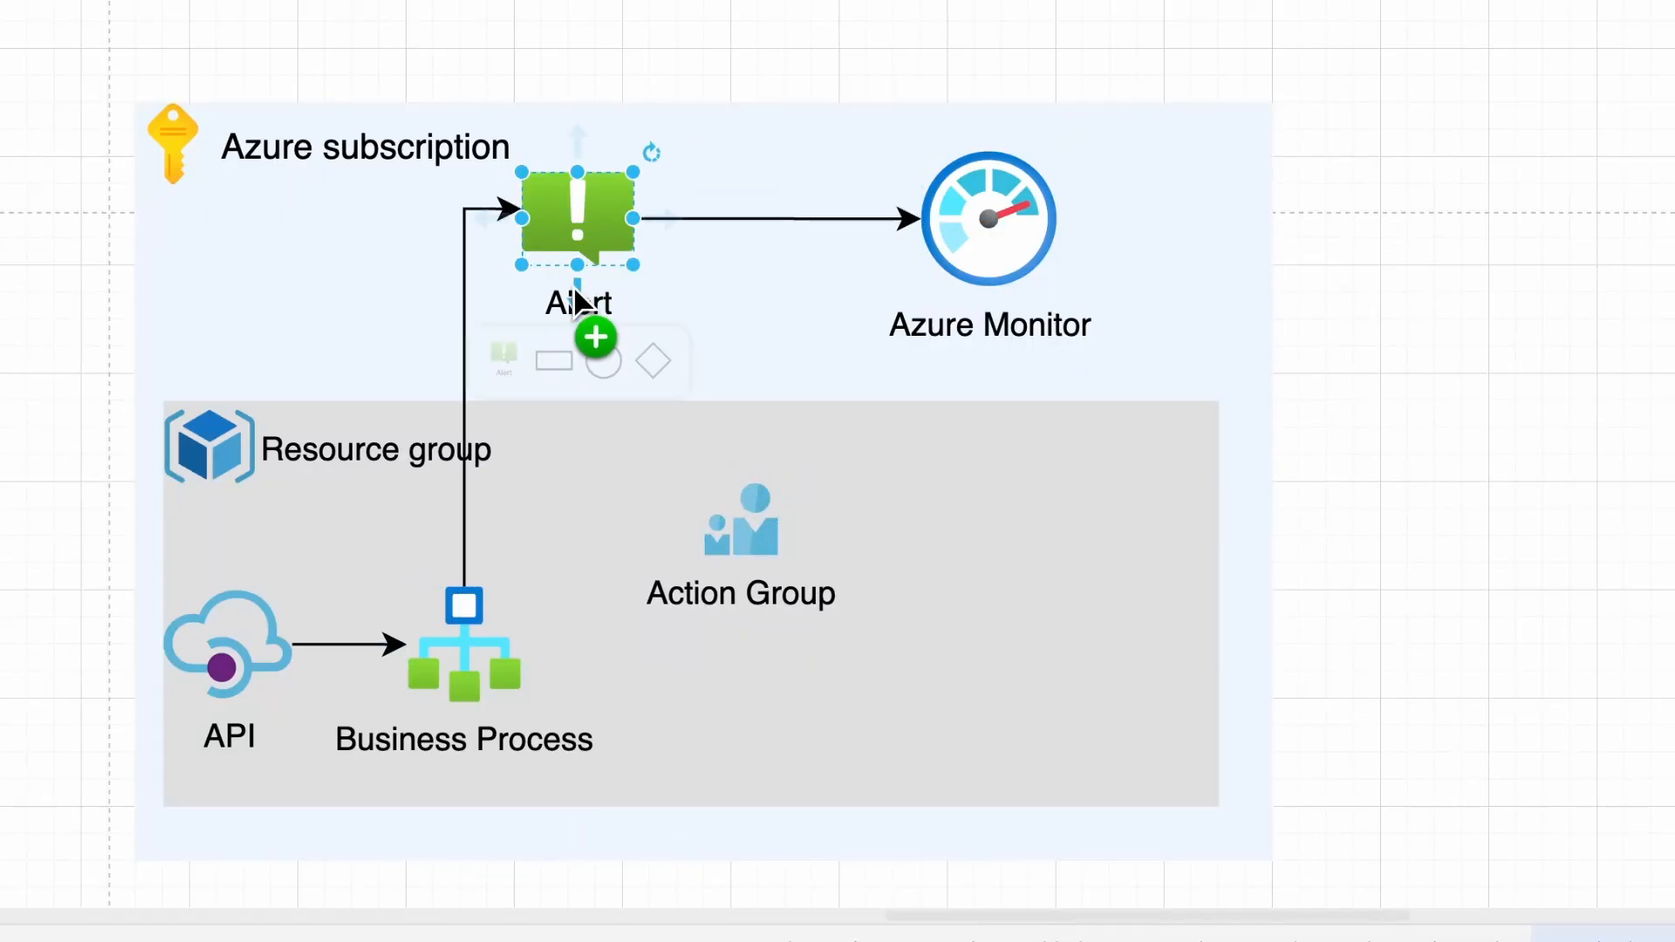
pyautogui.moveTo(575, 297); pyautogui.dragTo(737, 519)
pyautogui.moveTo(815, 7); pyautogui.dragTo(1029, 617)
# Label the new logic app Notifier, connect Action Group to it, and add a Microsoft Teams icon
pyautogui.write('Not')
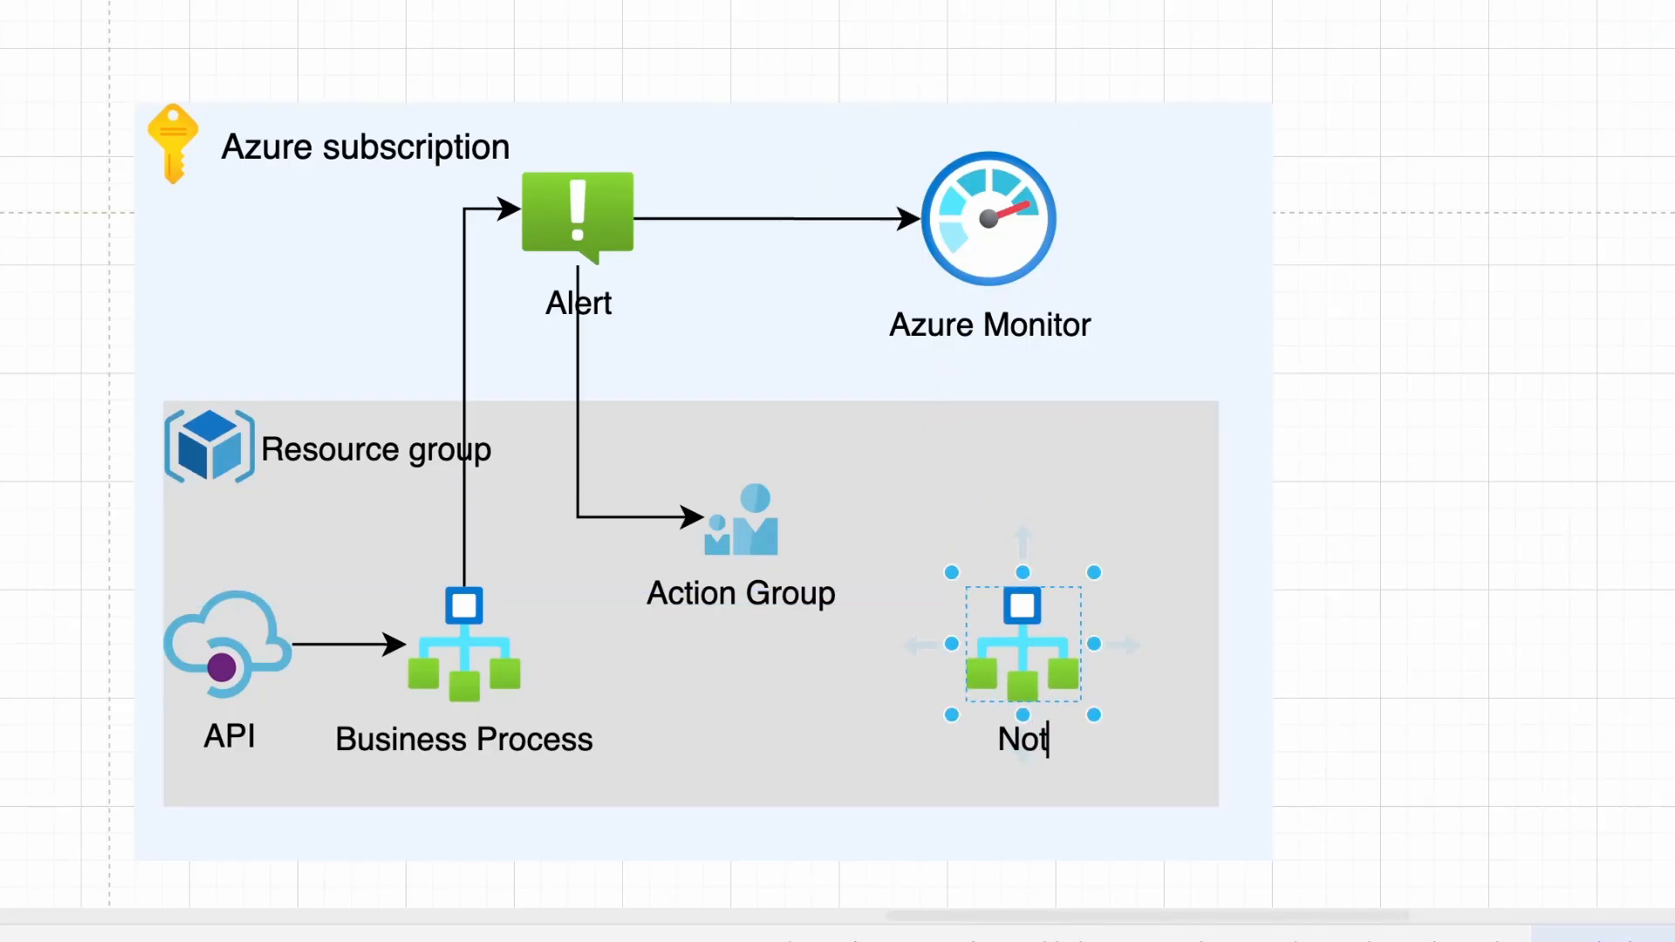
pyautogui.write('ifier')
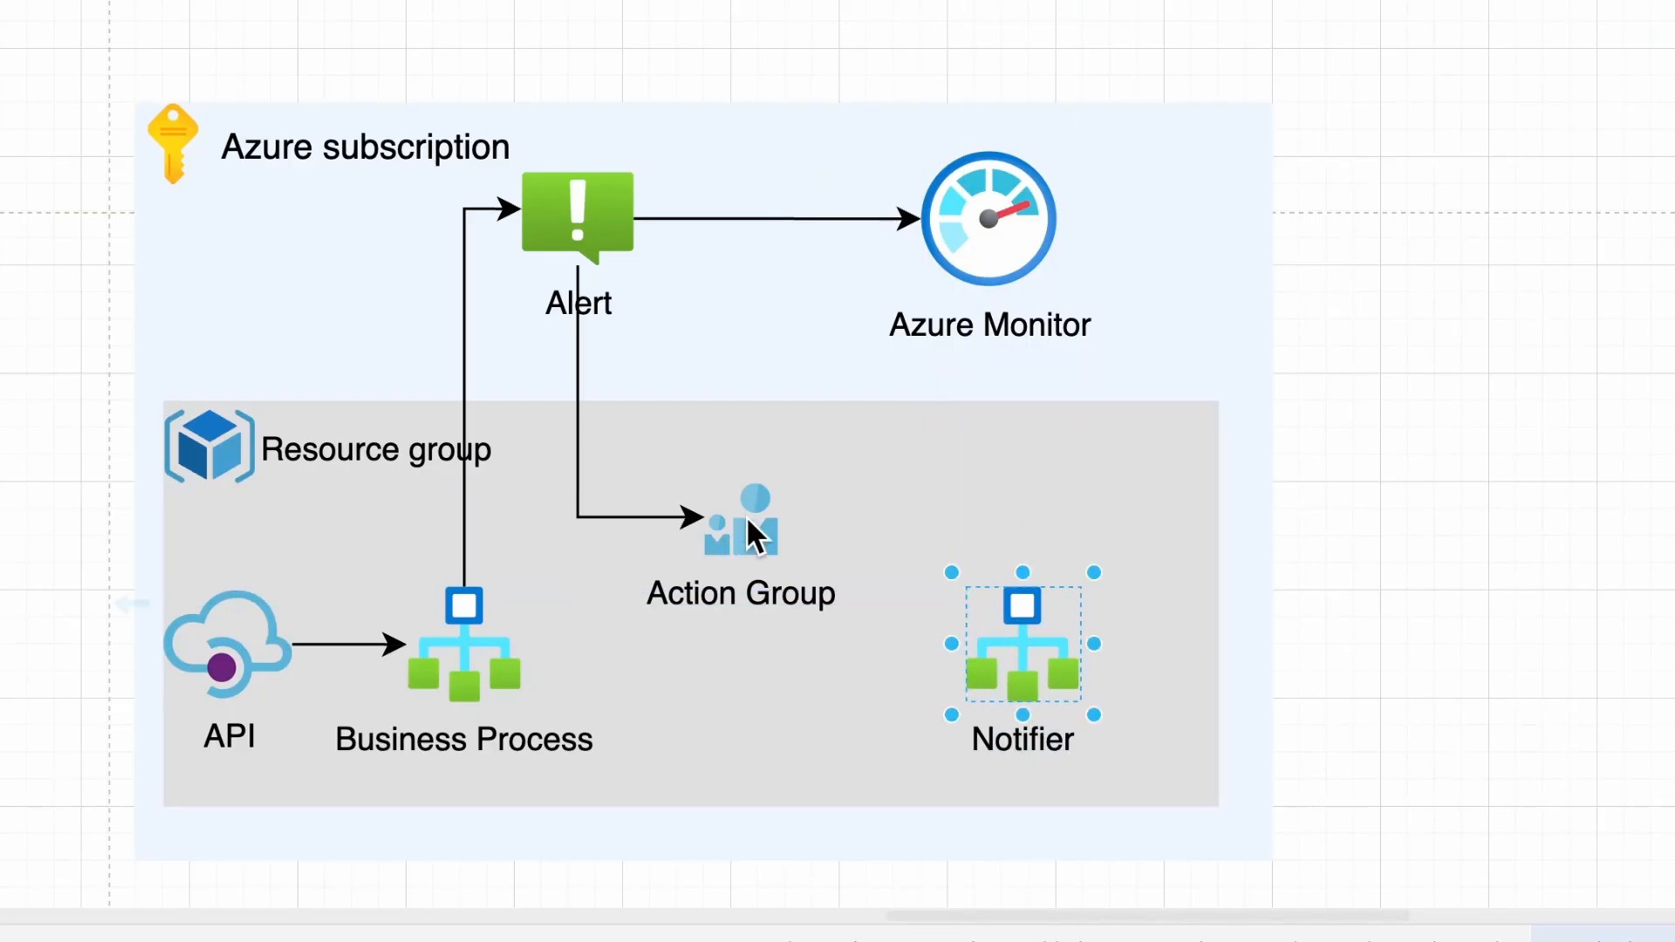
pyautogui.moveTo(798, 523)
pyautogui.mouseDown()
pyautogui.moveTo(980, 534)
pyautogui.moveTo(1021, 602)
pyautogui.mouseUp()
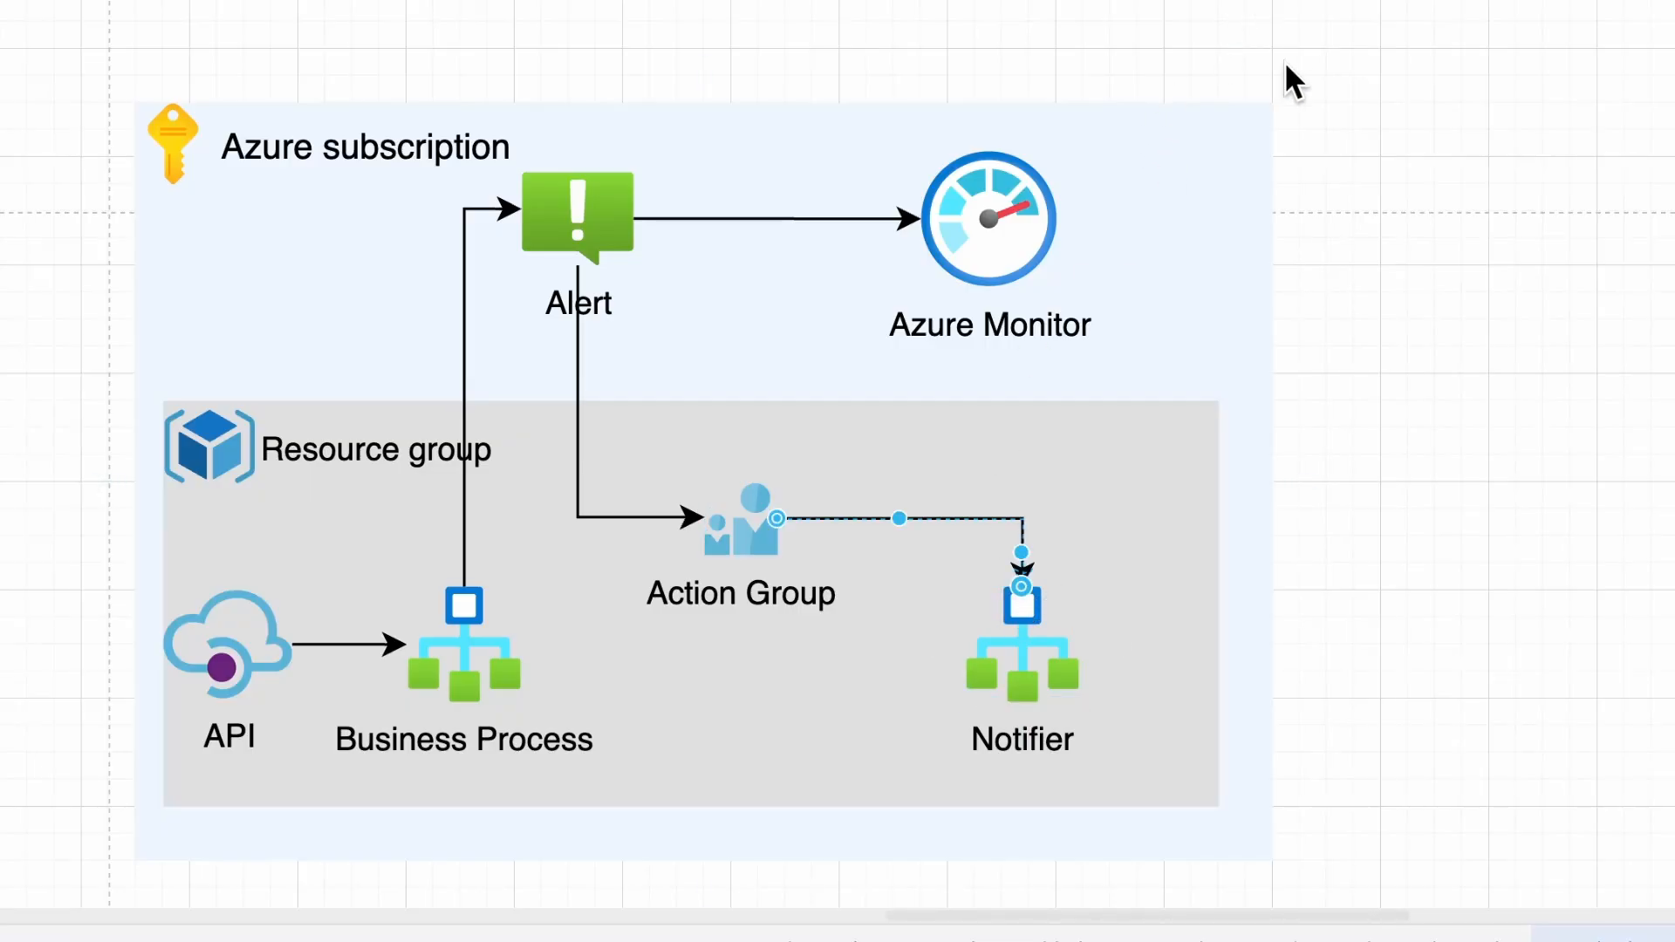
pyautogui.moveTo(1247, 2); pyautogui.dragTo(1383, 642)
pyautogui.doubleClick(1383, 642)
pyautogui.write('Micros')
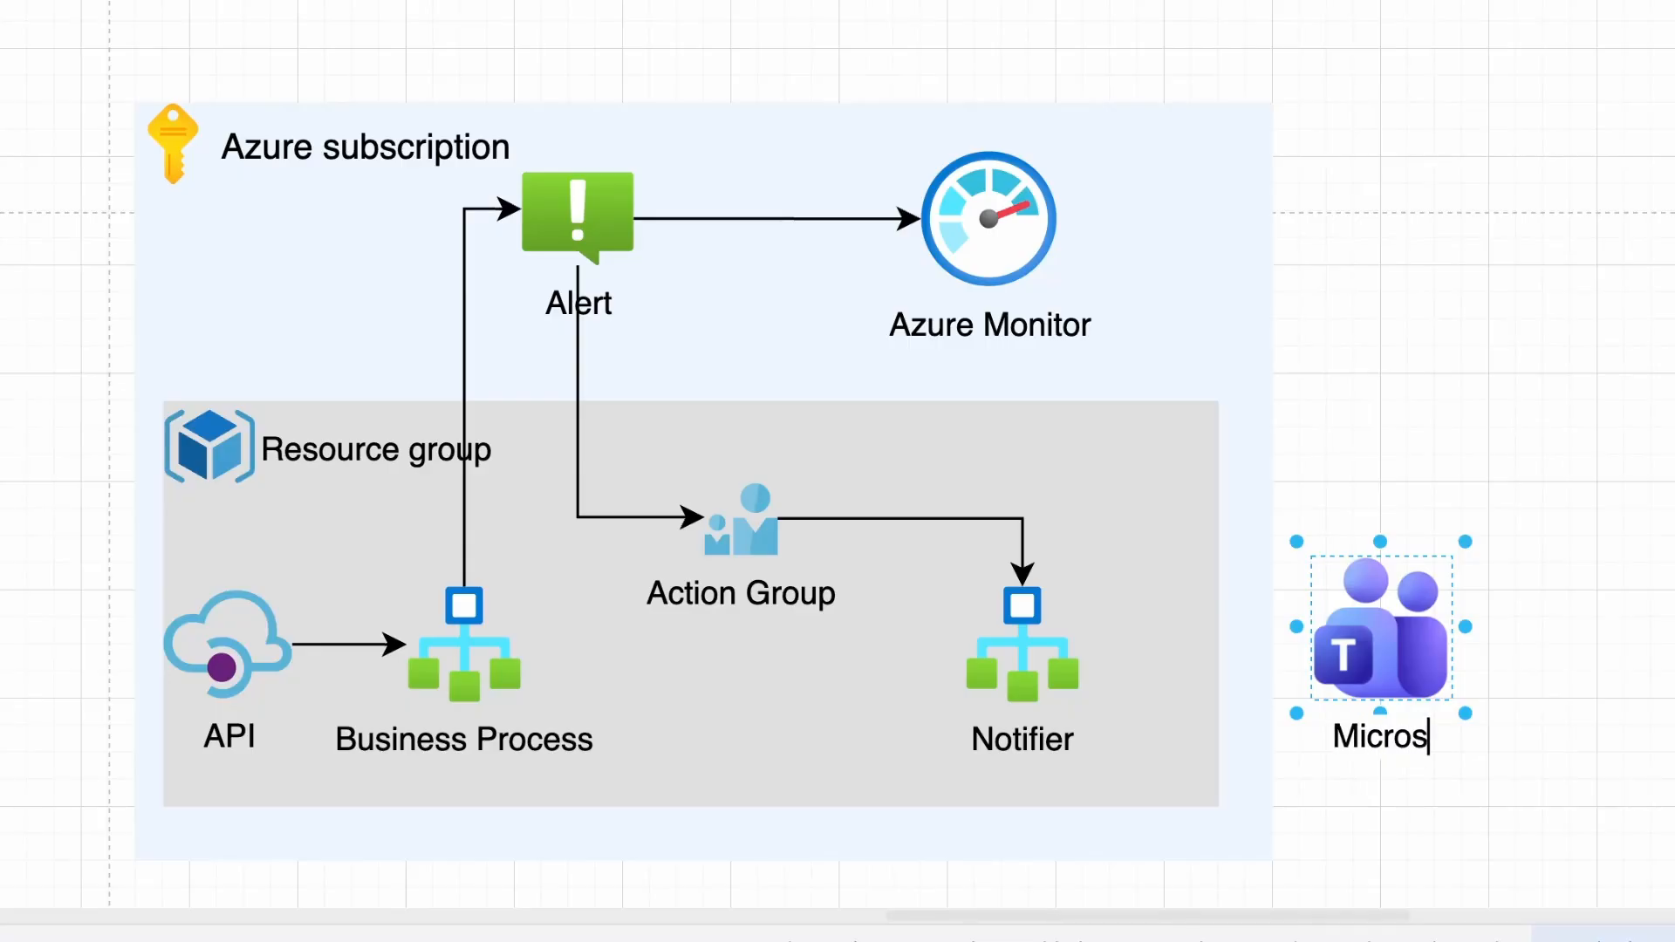
pyautogui.write('oft Teams')
# Connect Notifier to Microsoft Teams, then open the logic-demo-dev logic app in Azure Portal
pyautogui.hscroll(-1, 1178, 747)
pyautogui.click(1140, 641)
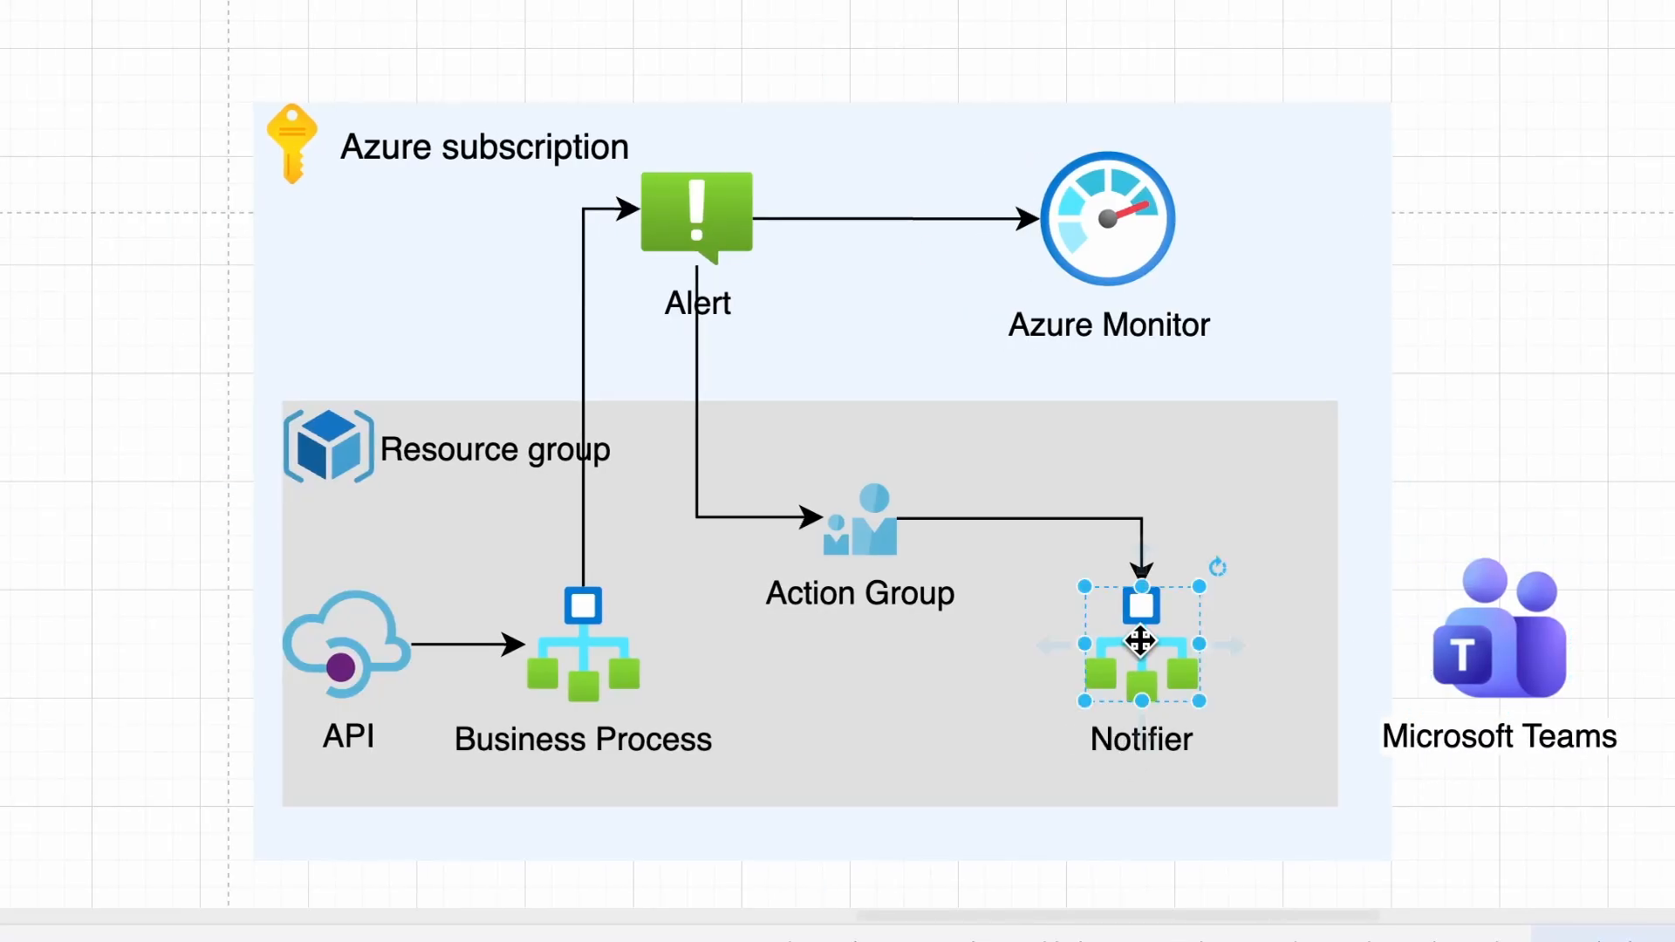
pyautogui.moveTo(1230, 645); pyautogui.dragTo(1517, 663)
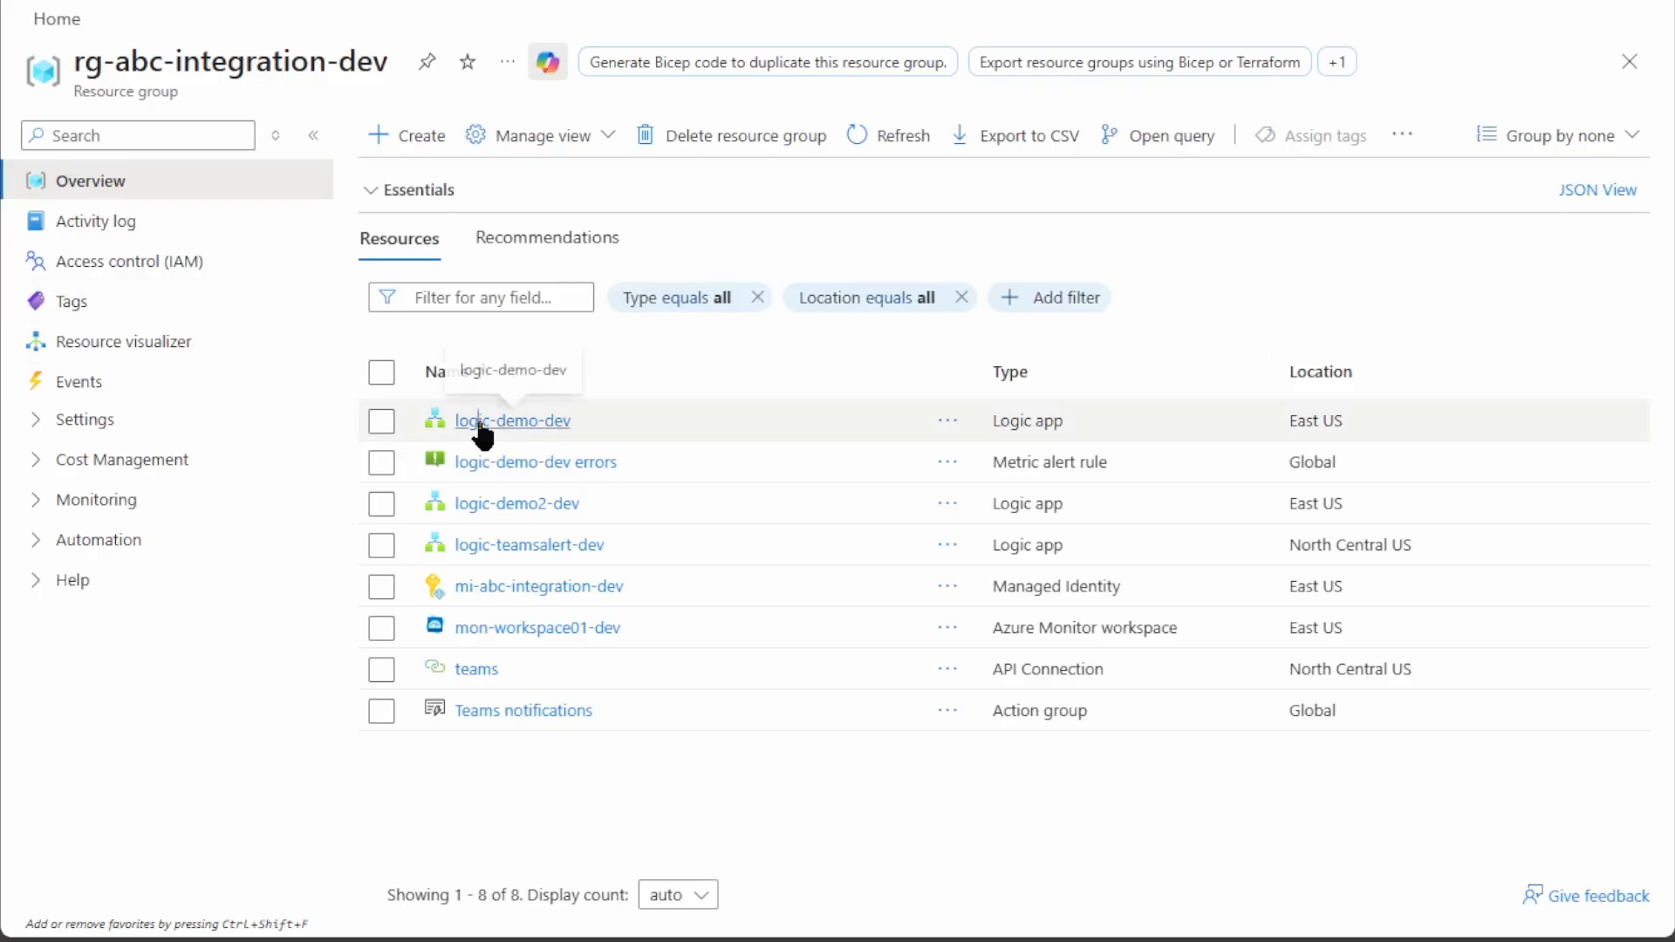
pyautogui.click(480, 423)
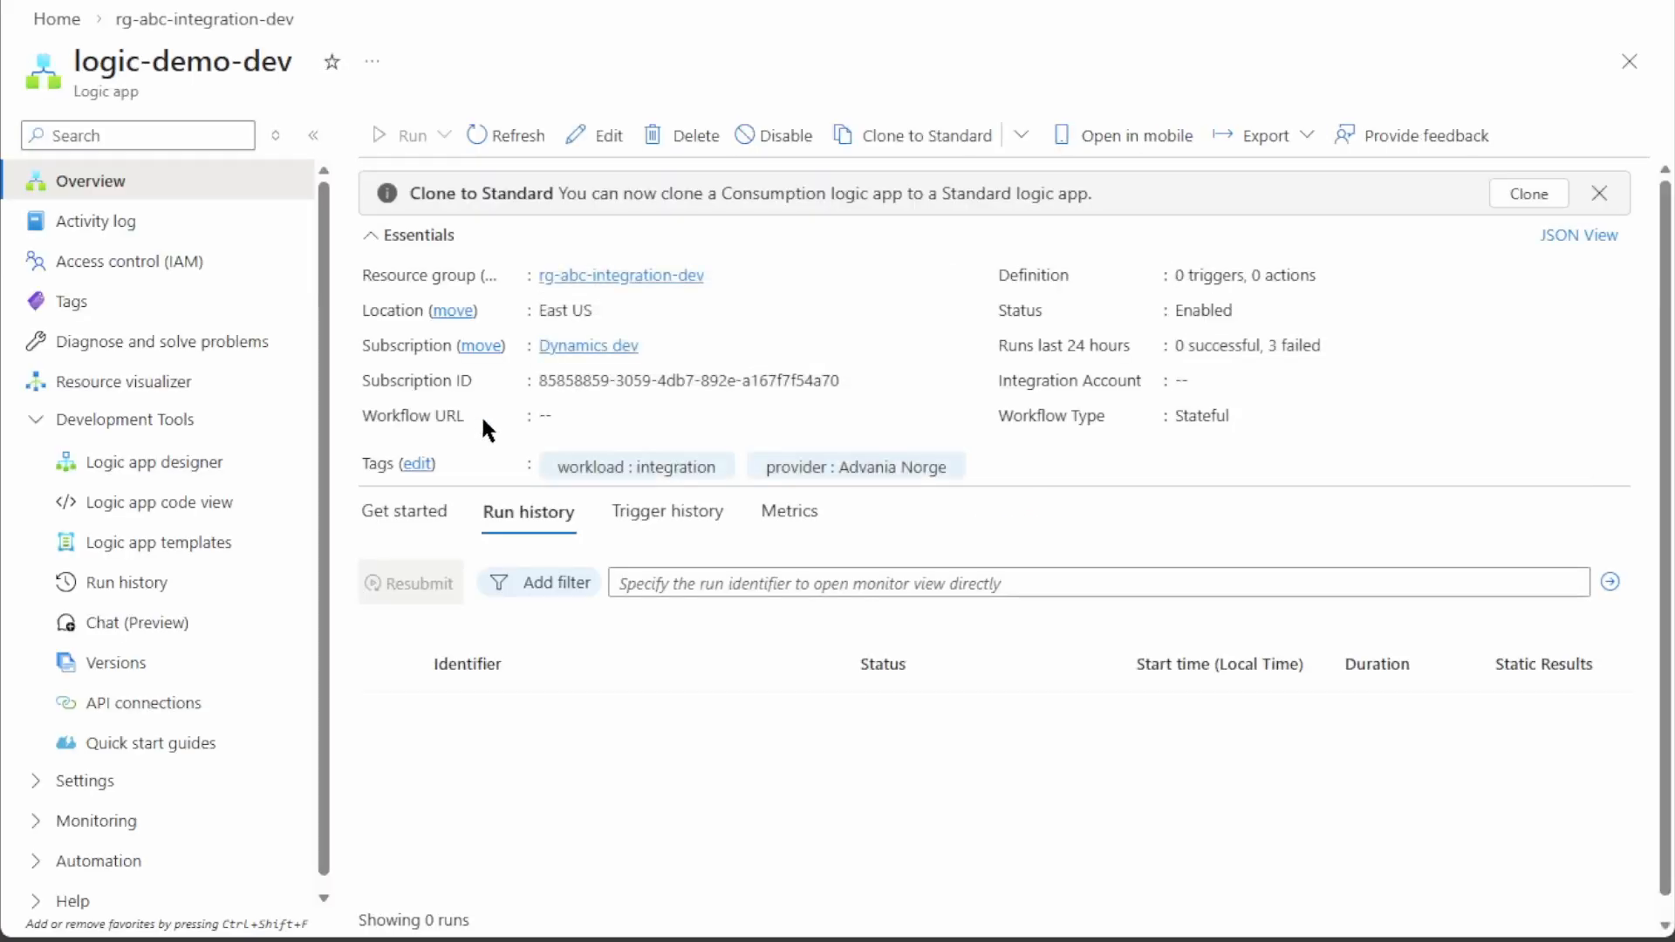
# In the designer, add the When an HTTP request is received trigger
pyautogui.click(135, 464)
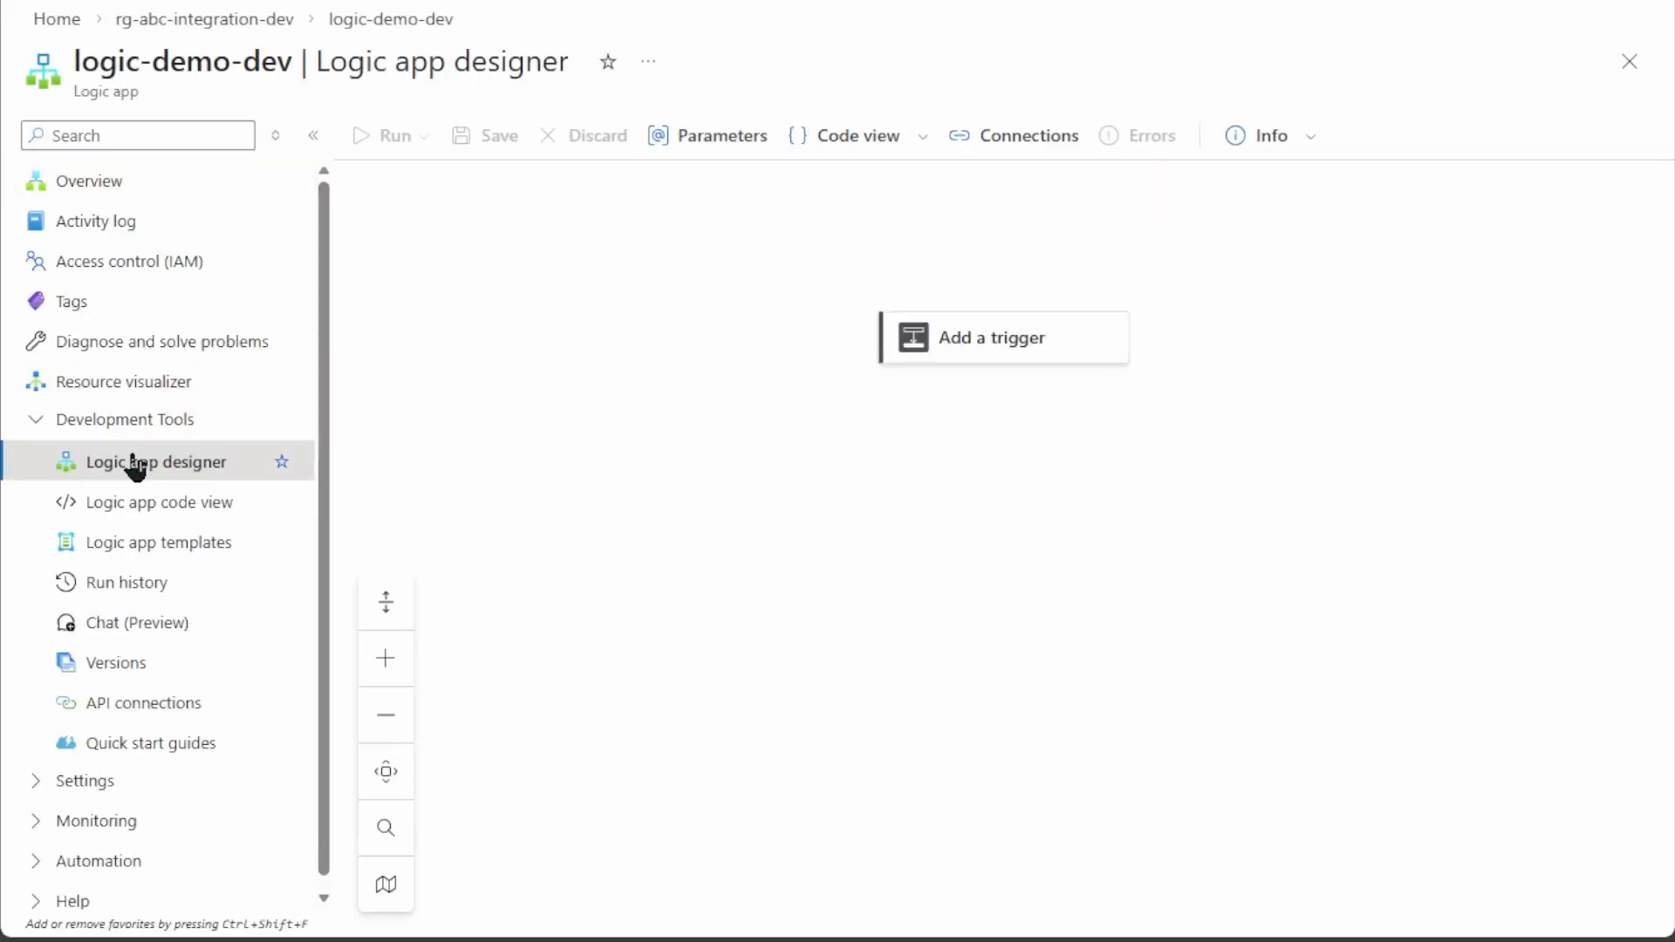
pyautogui.click(964, 356)
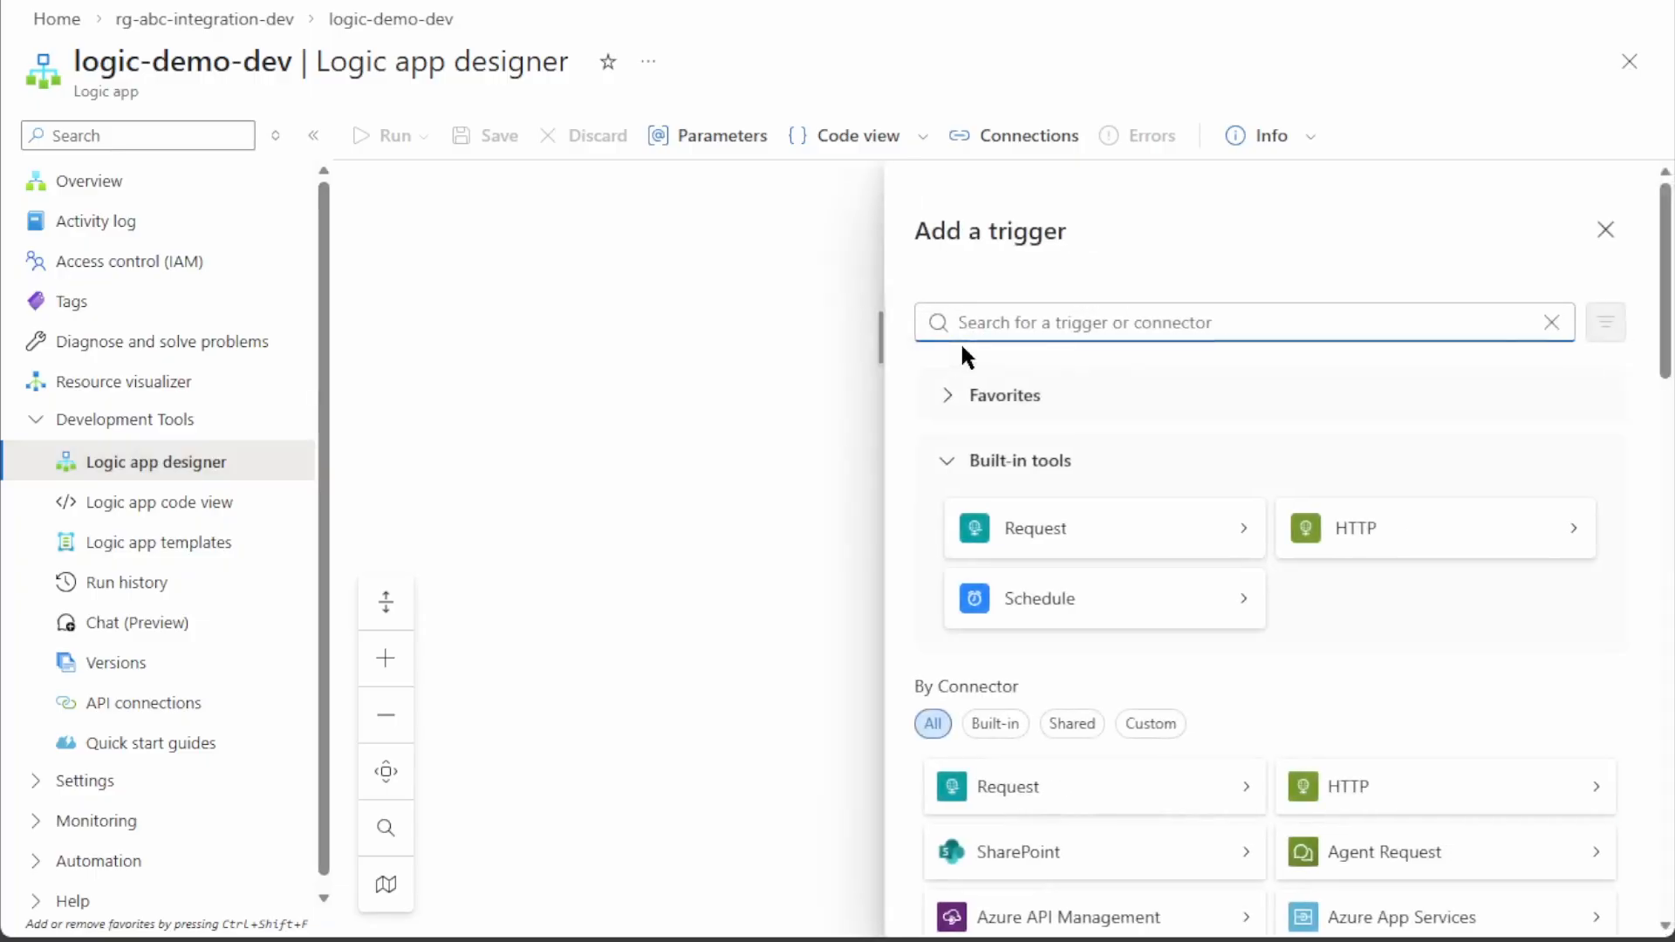
pyautogui.click(1018, 532)
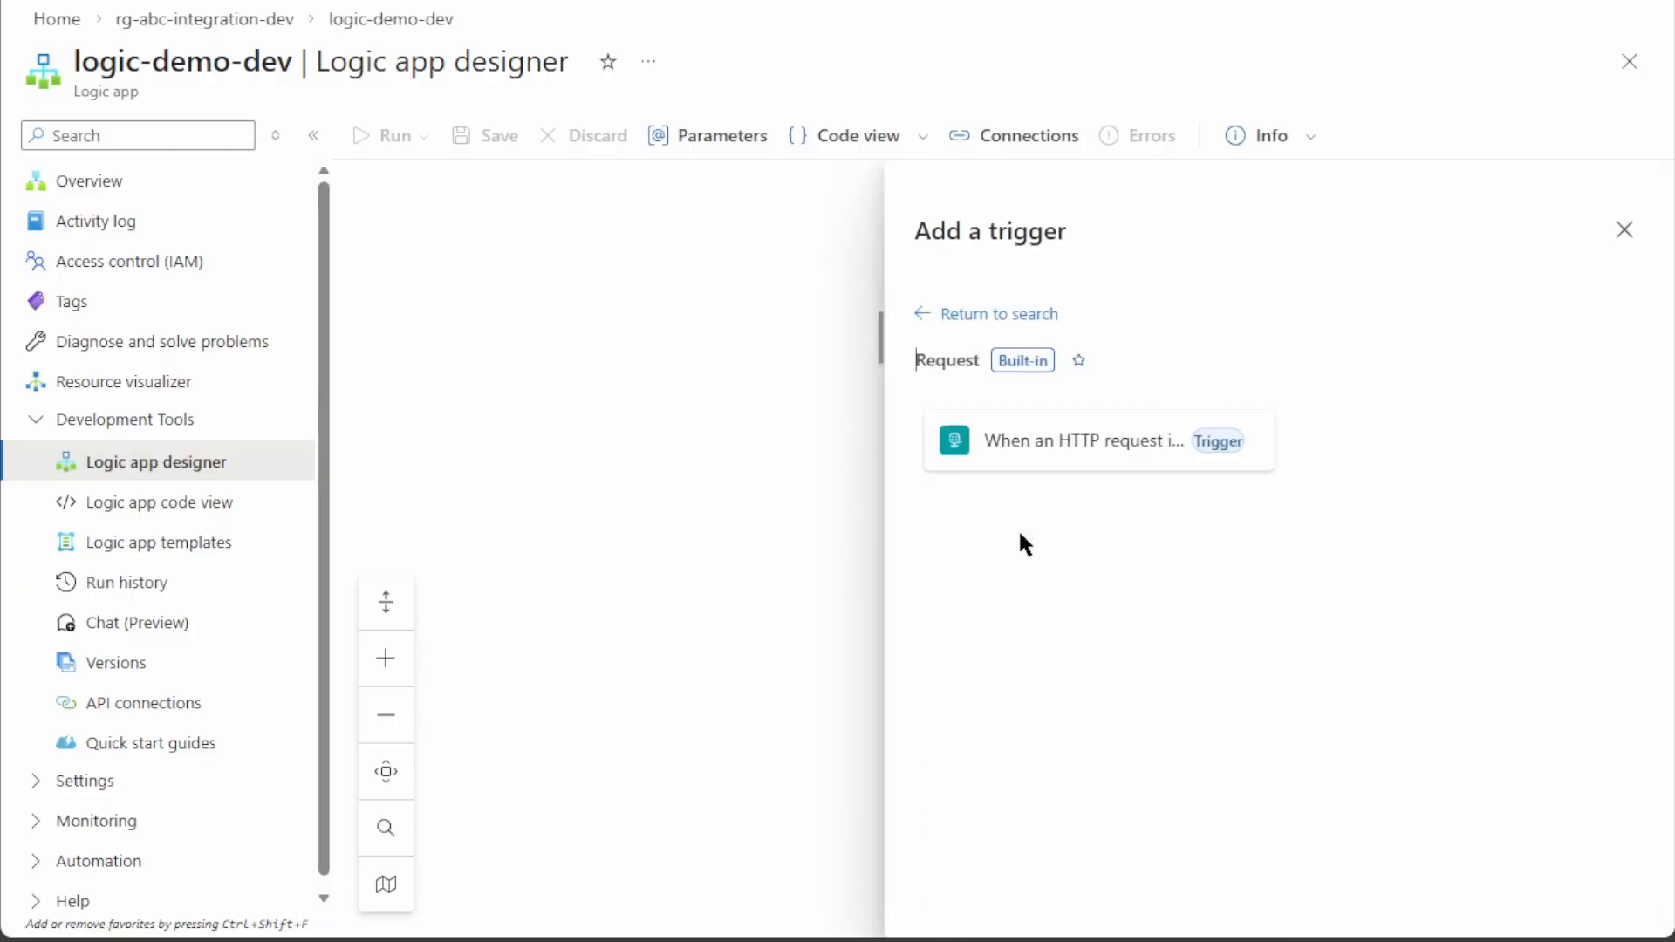
pyautogui.click(1019, 443)
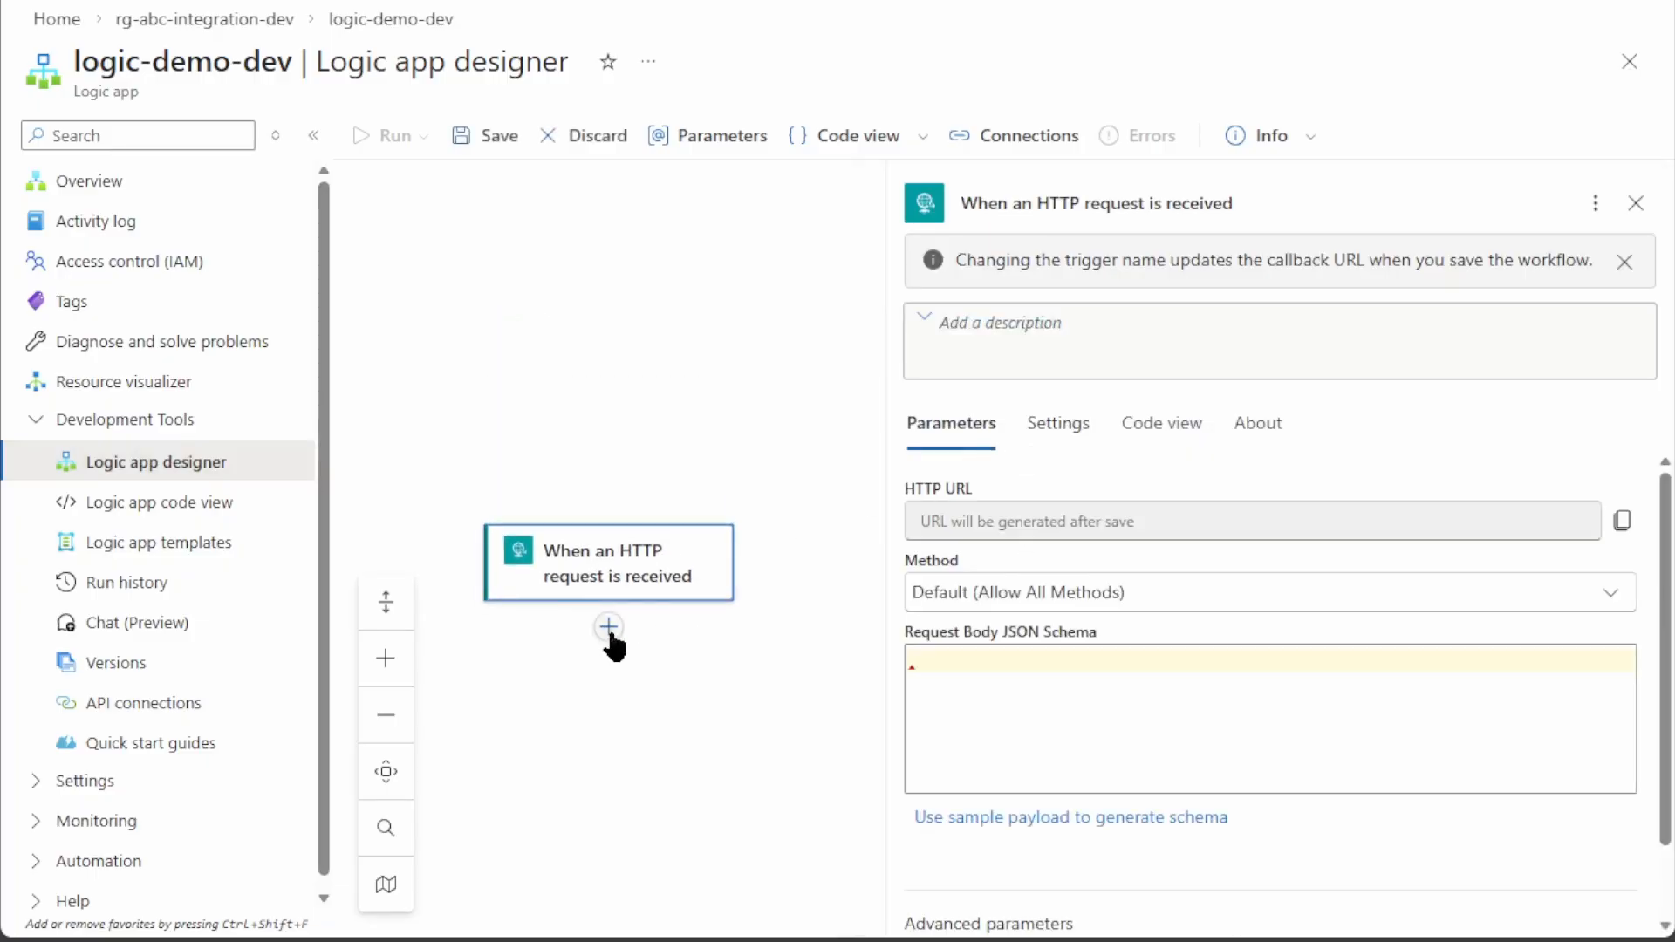
# Add an HTTP action that sends a GET request to the pasted webhook URL
pyautogui.click(611, 632)
pyautogui.click(695, 610)
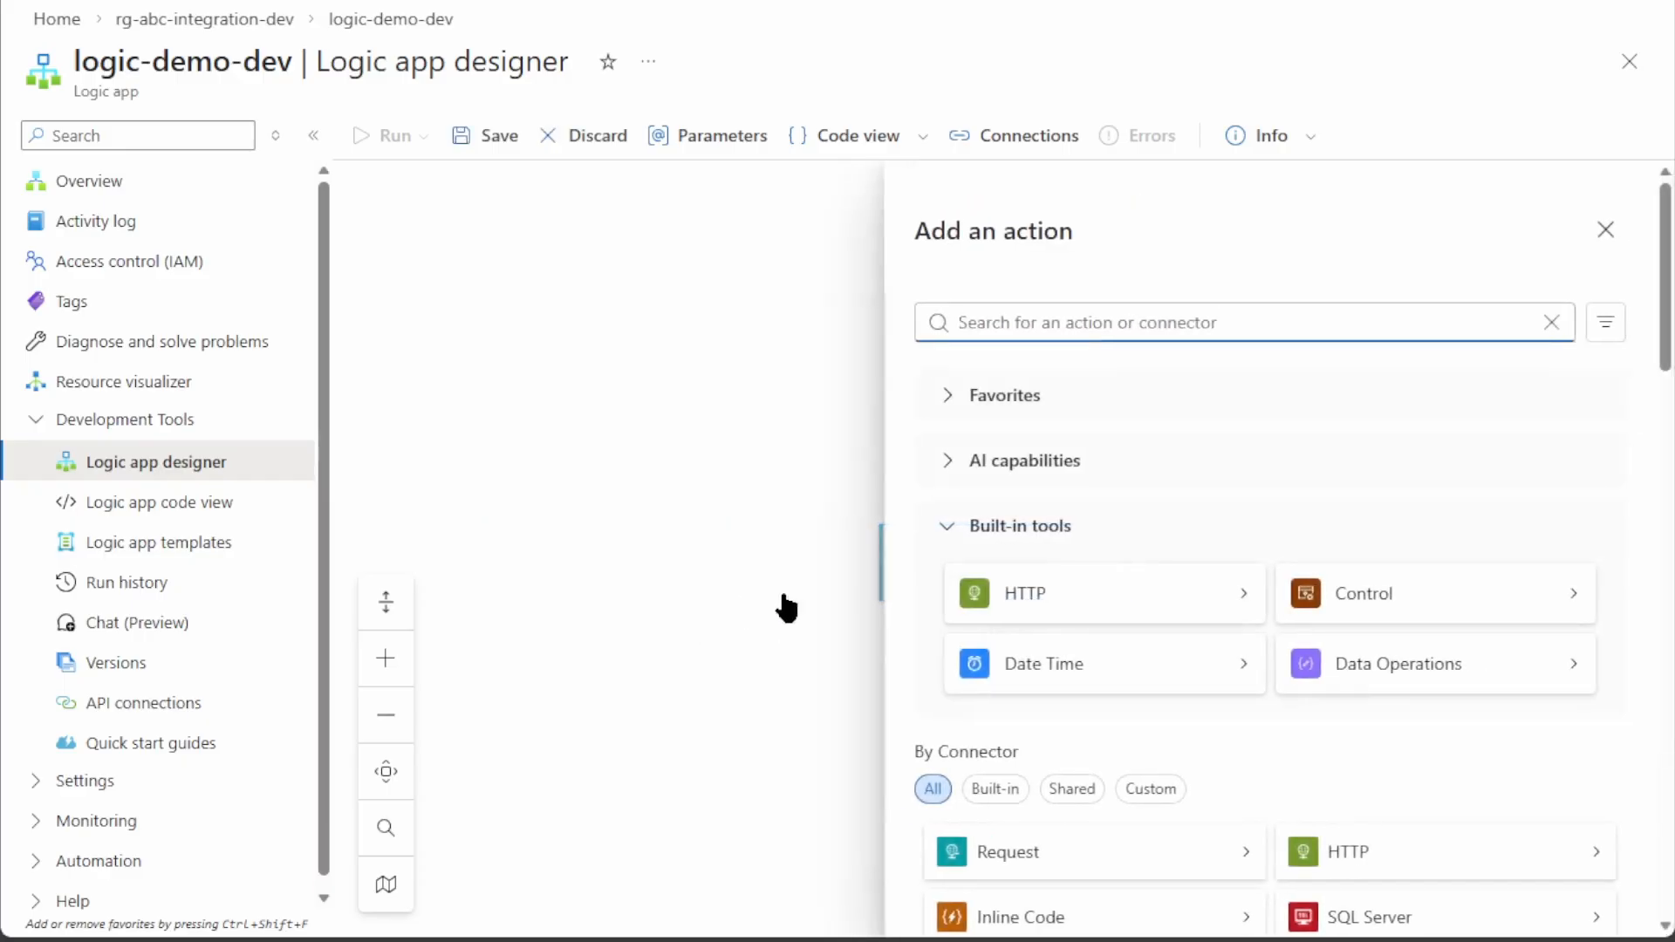
pyautogui.click(1005, 592)
pyautogui.click(974, 467)
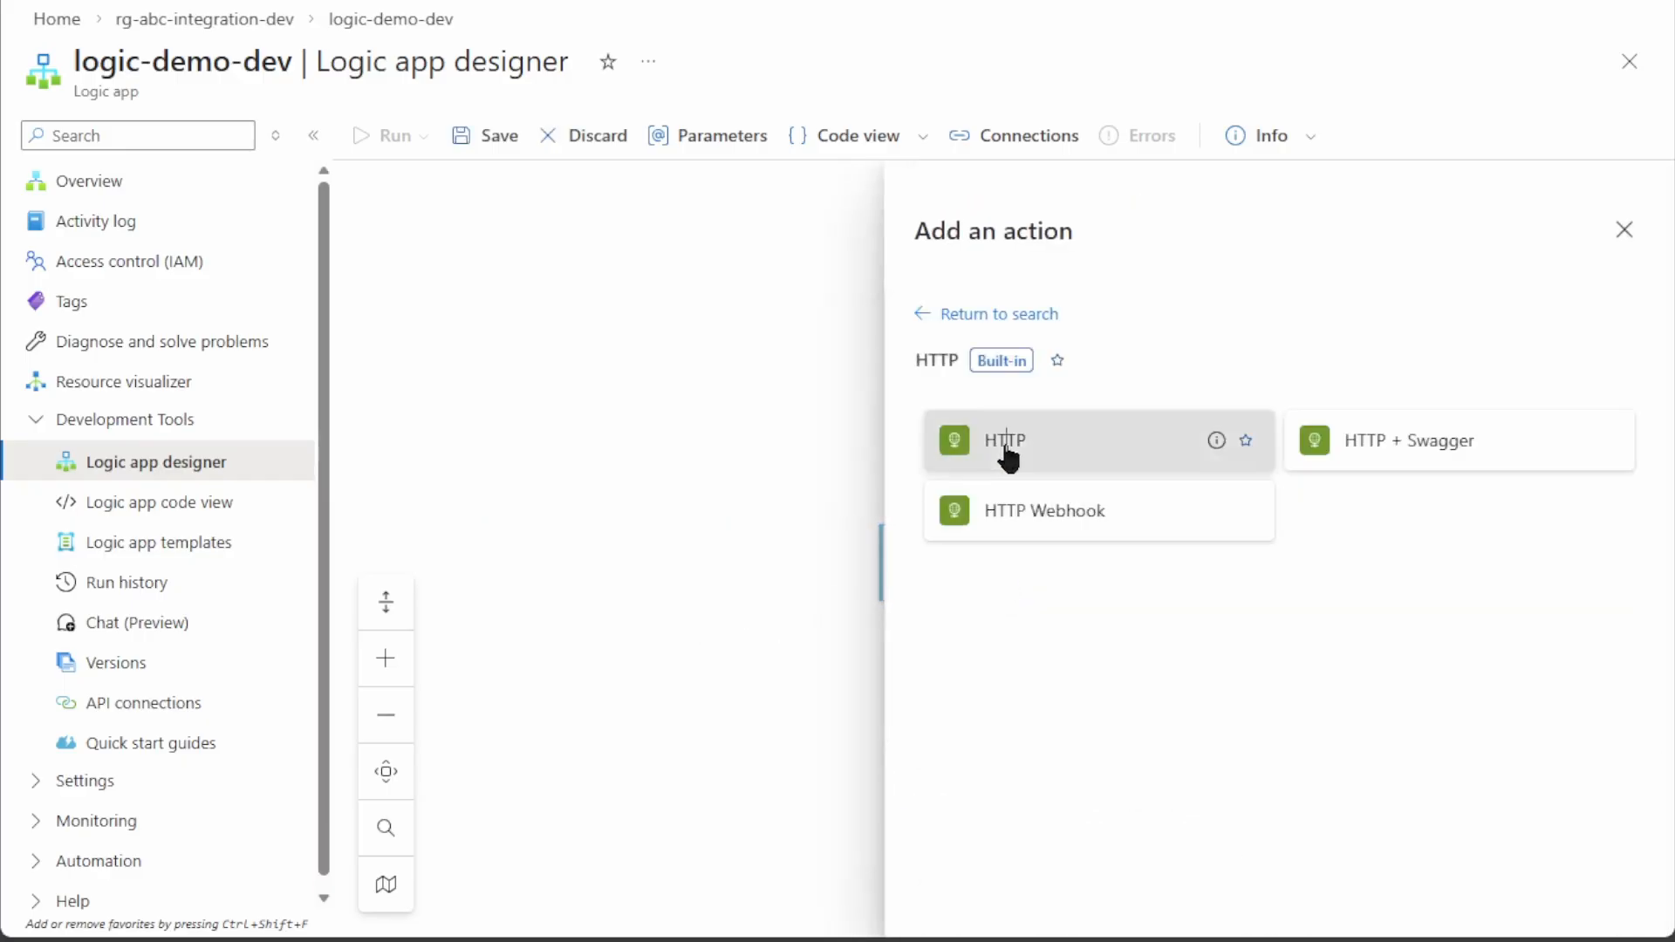
pyautogui.click(978, 363)
pyautogui.click(1023, 441)
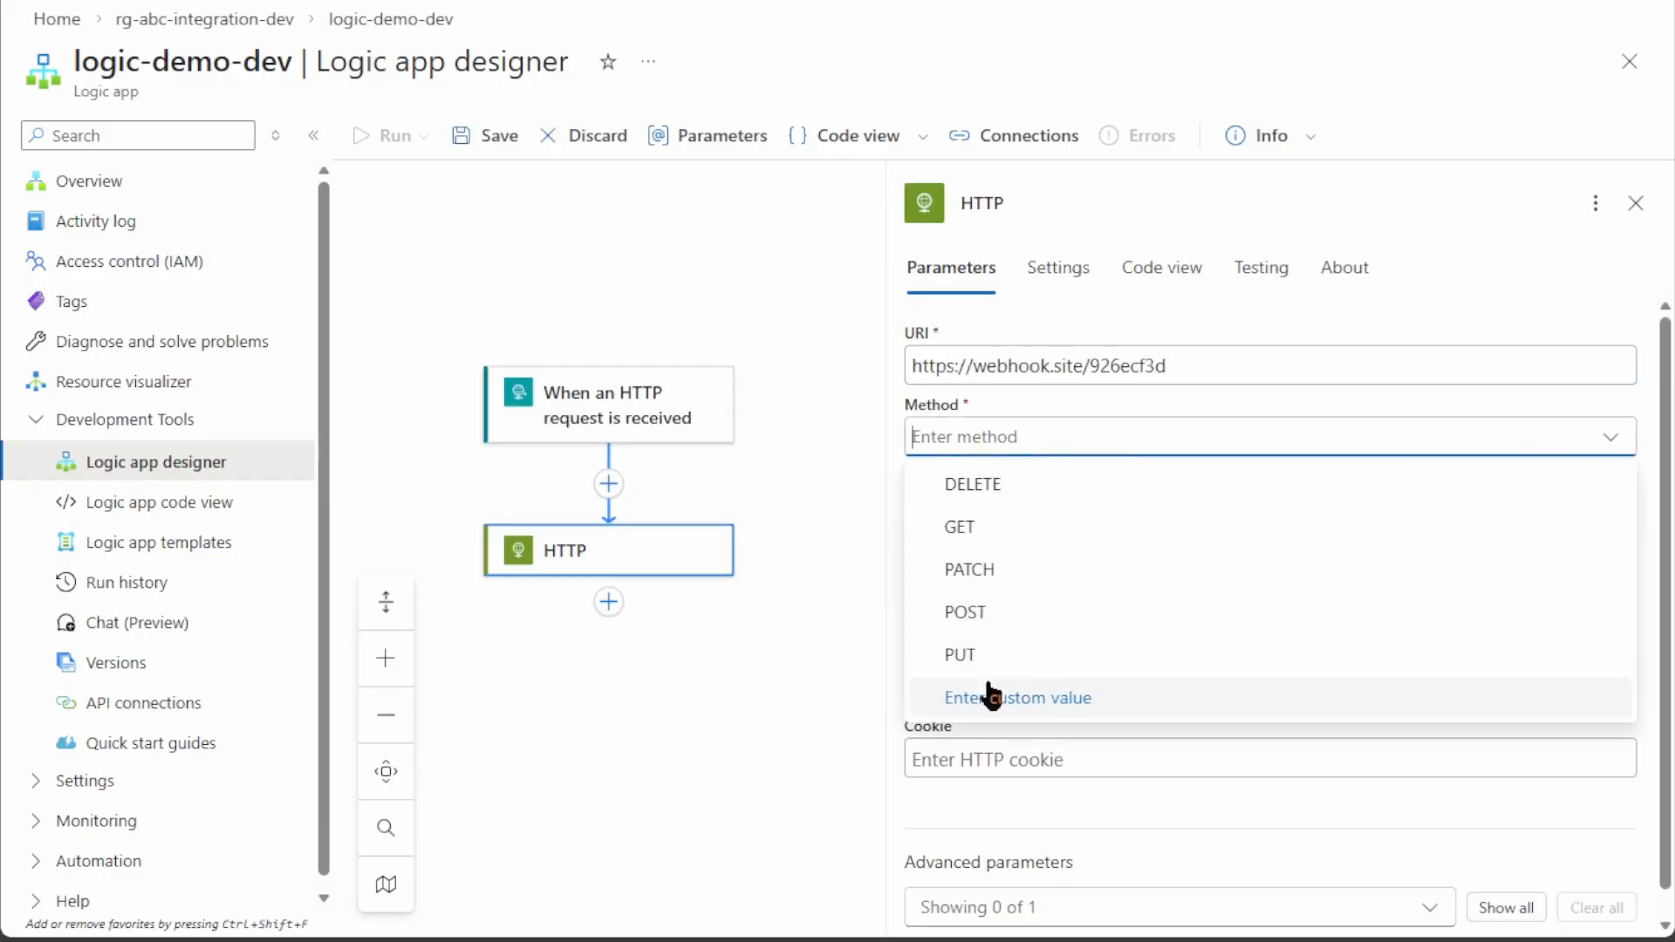
pyautogui.click(962, 527)
# Add a Response action returning the HTTP call's status code and body, then run the workflow
pyautogui.click(609, 602)
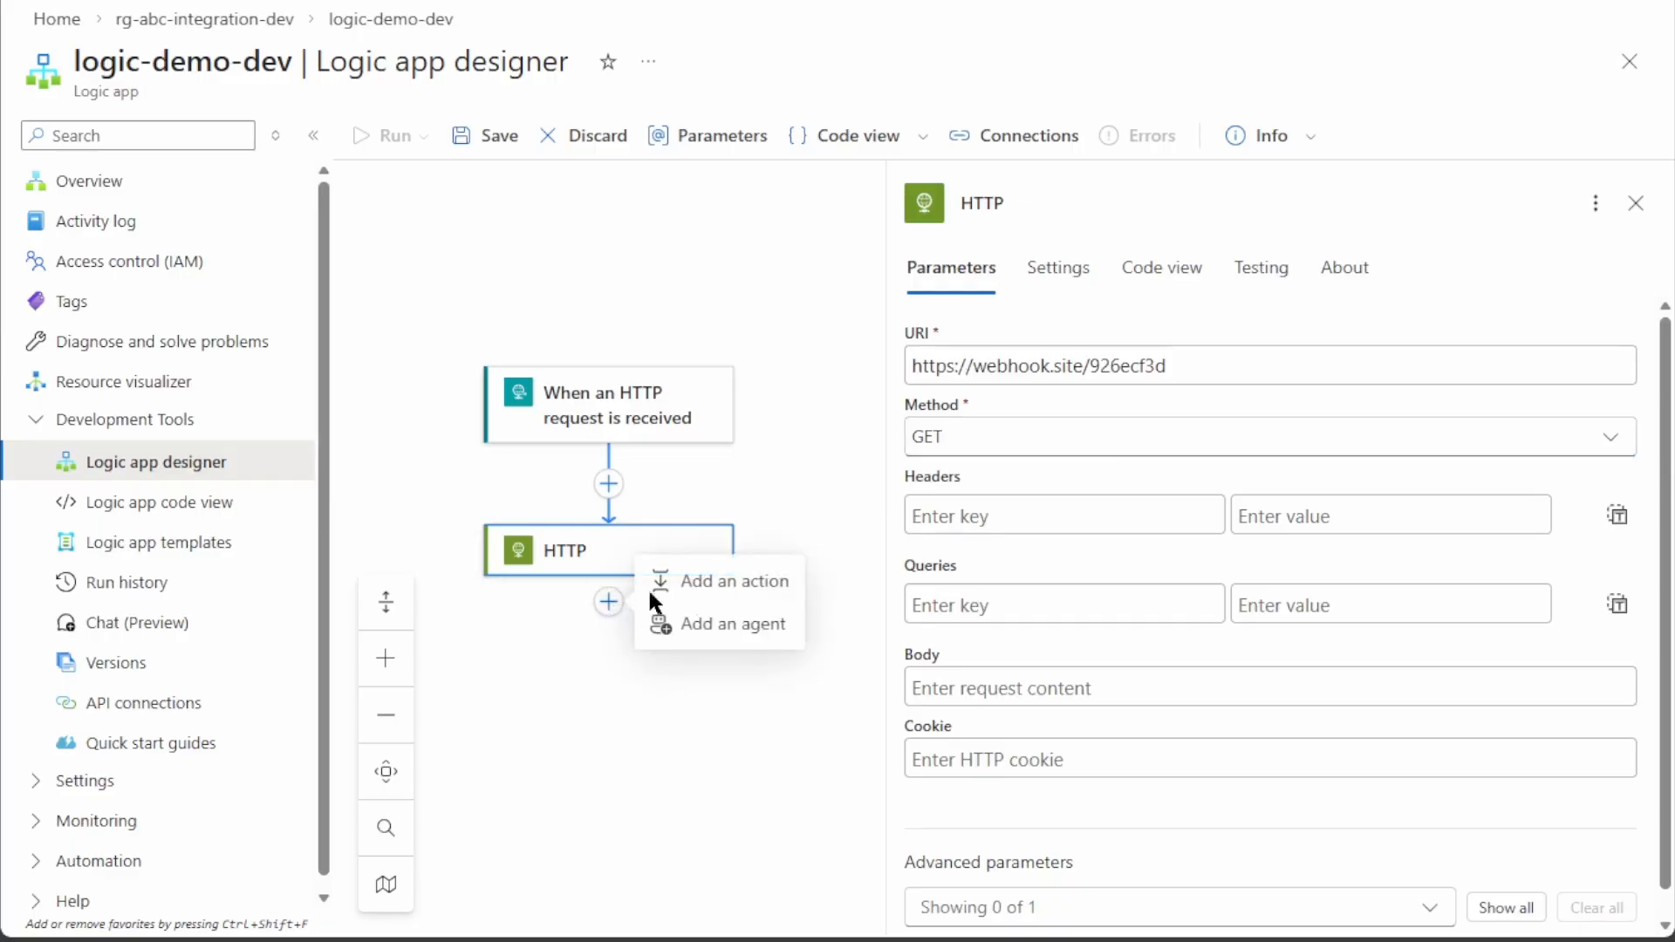
pyautogui.click(672, 581)
pyautogui.click(1244, 852)
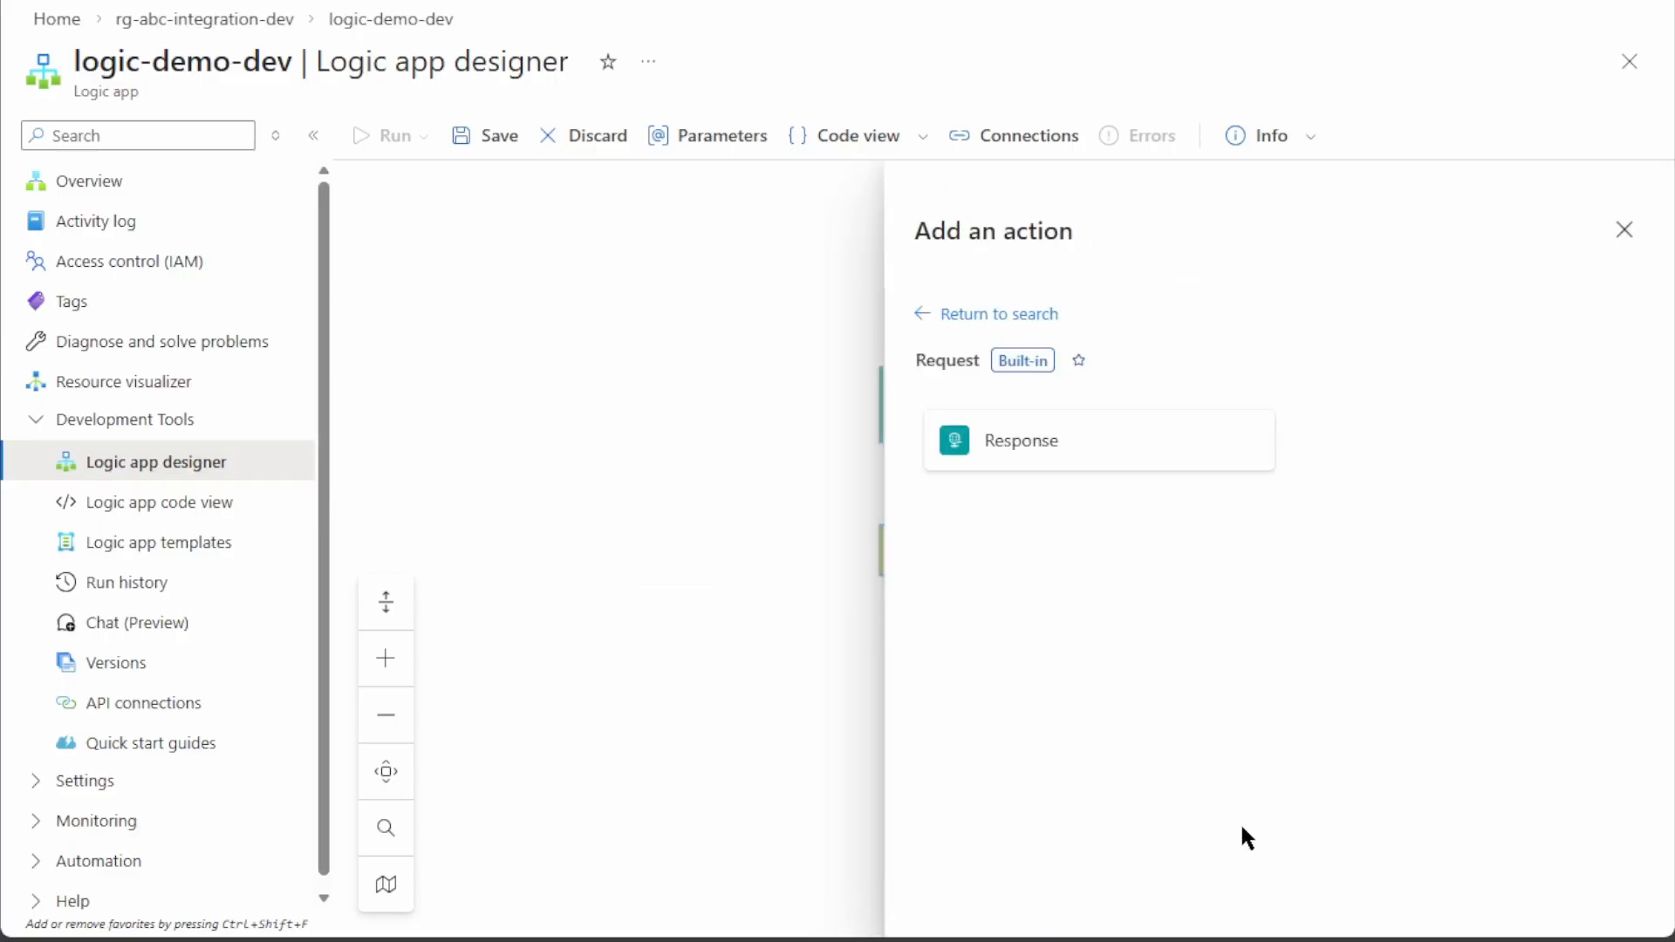
pyautogui.click(1020, 448)
pyautogui.doubleClick(965, 368)
pyautogui.press('BackSpace')
pyautogui.click(883, 346)
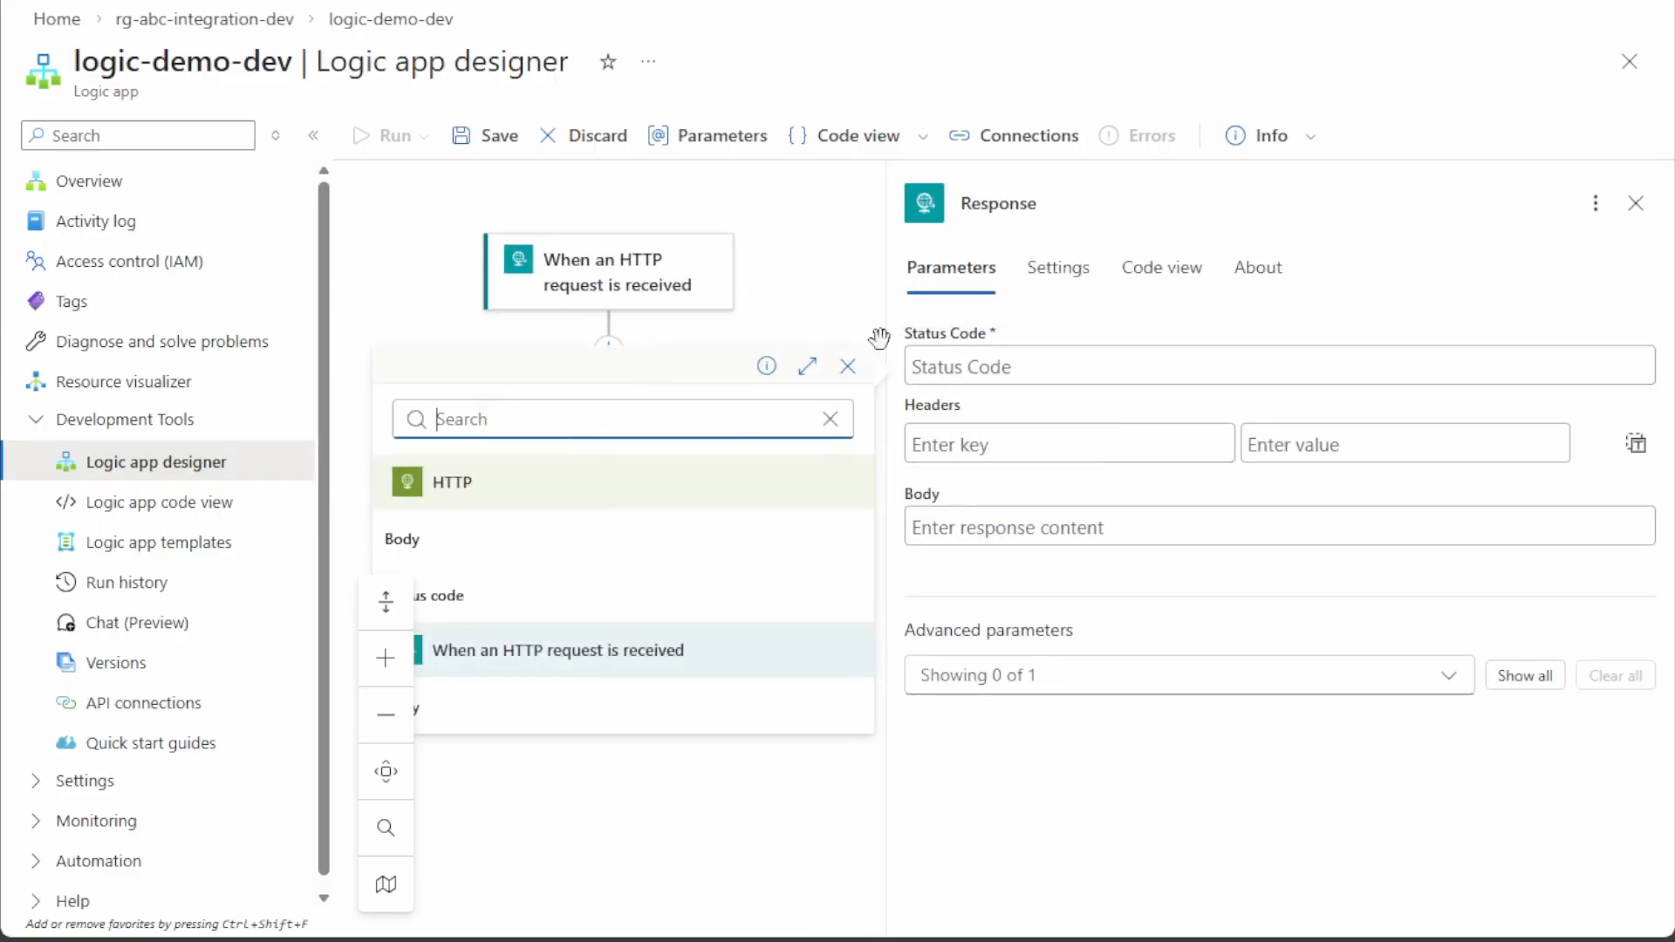
pyautogui.click(454, 598)
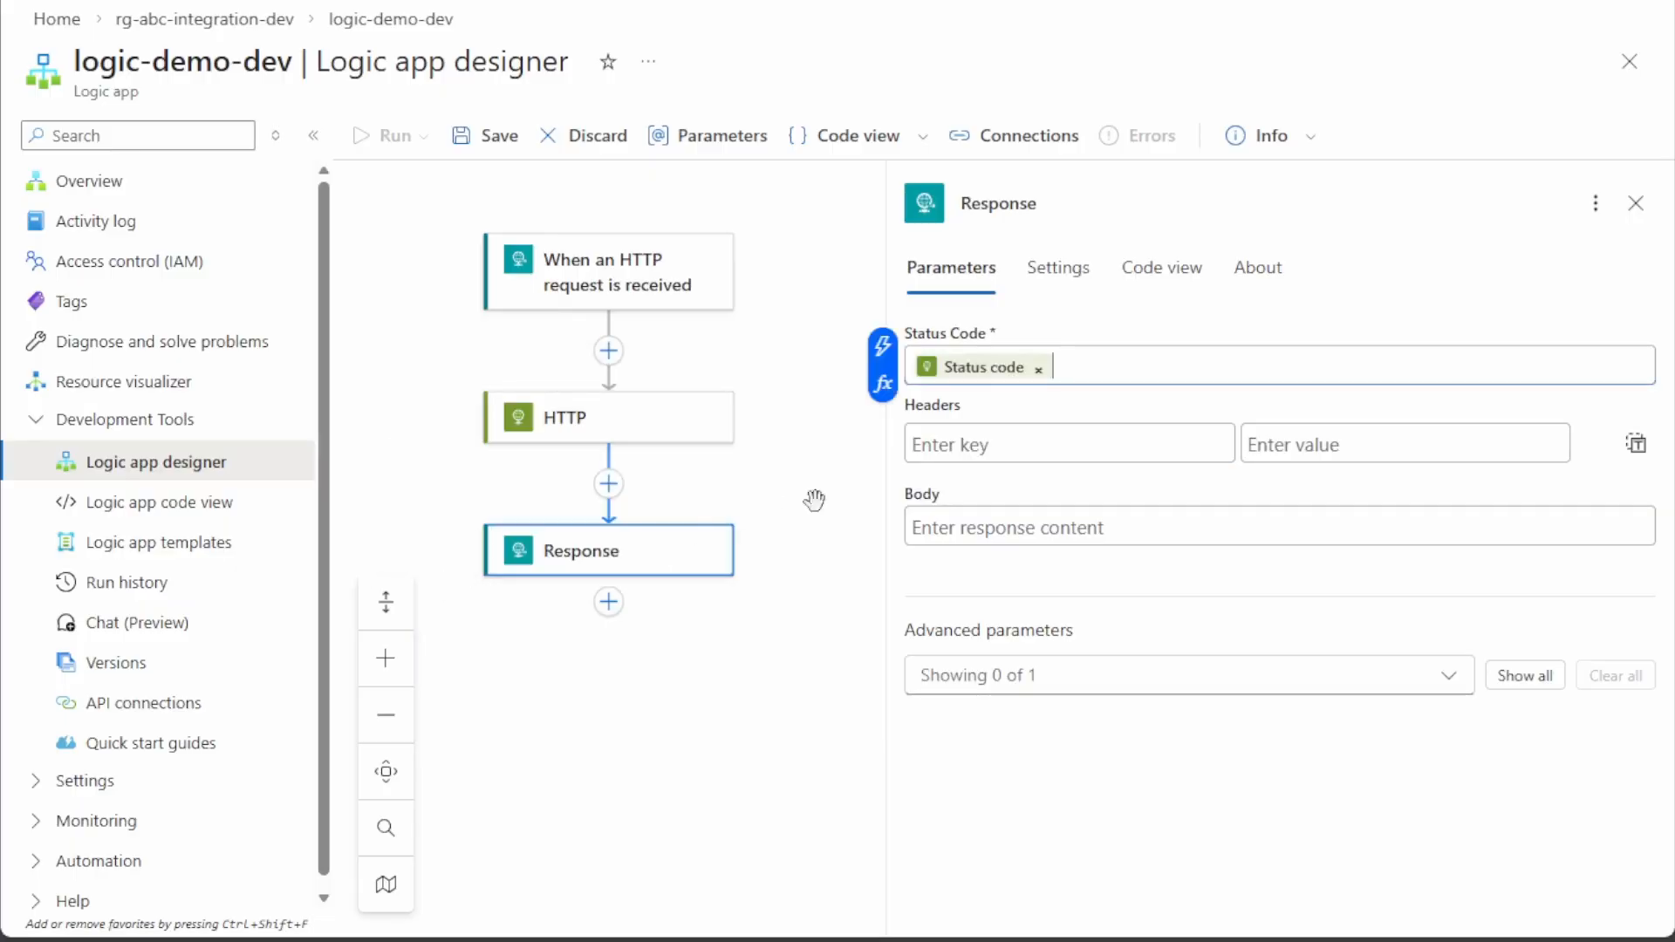
pyautogui.click(942, 526)
pyautogui.click(882, 510)
pyautogui.click(441, 509)
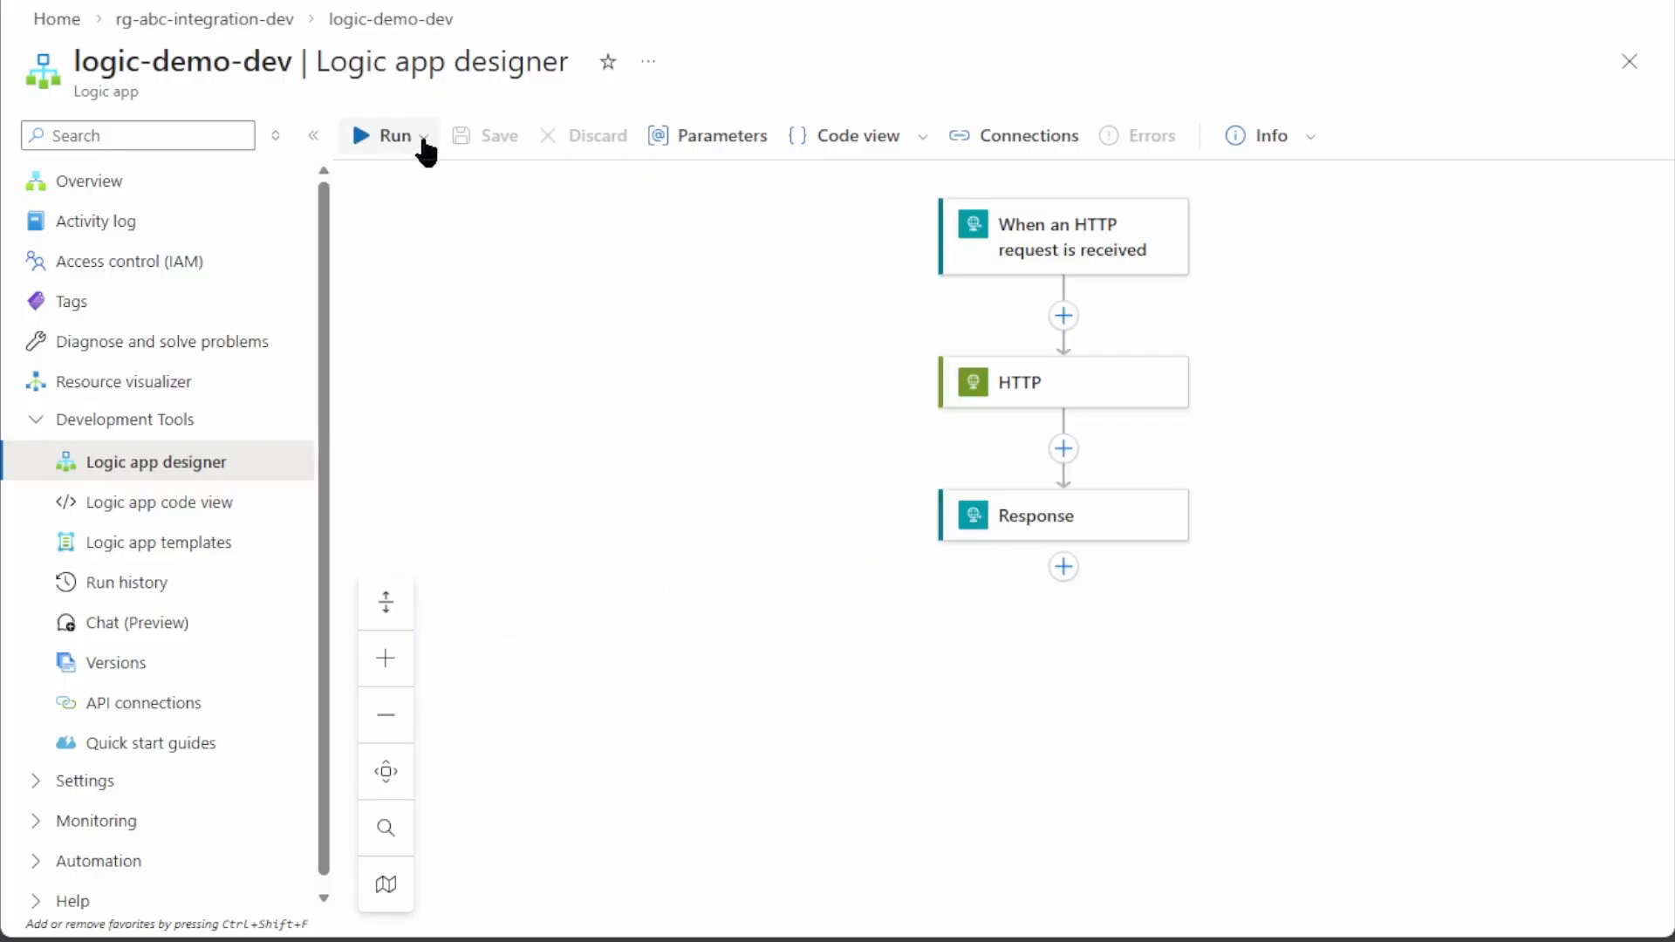
pyautogui.click(422, 139)
pyautogui.click(402, 180)
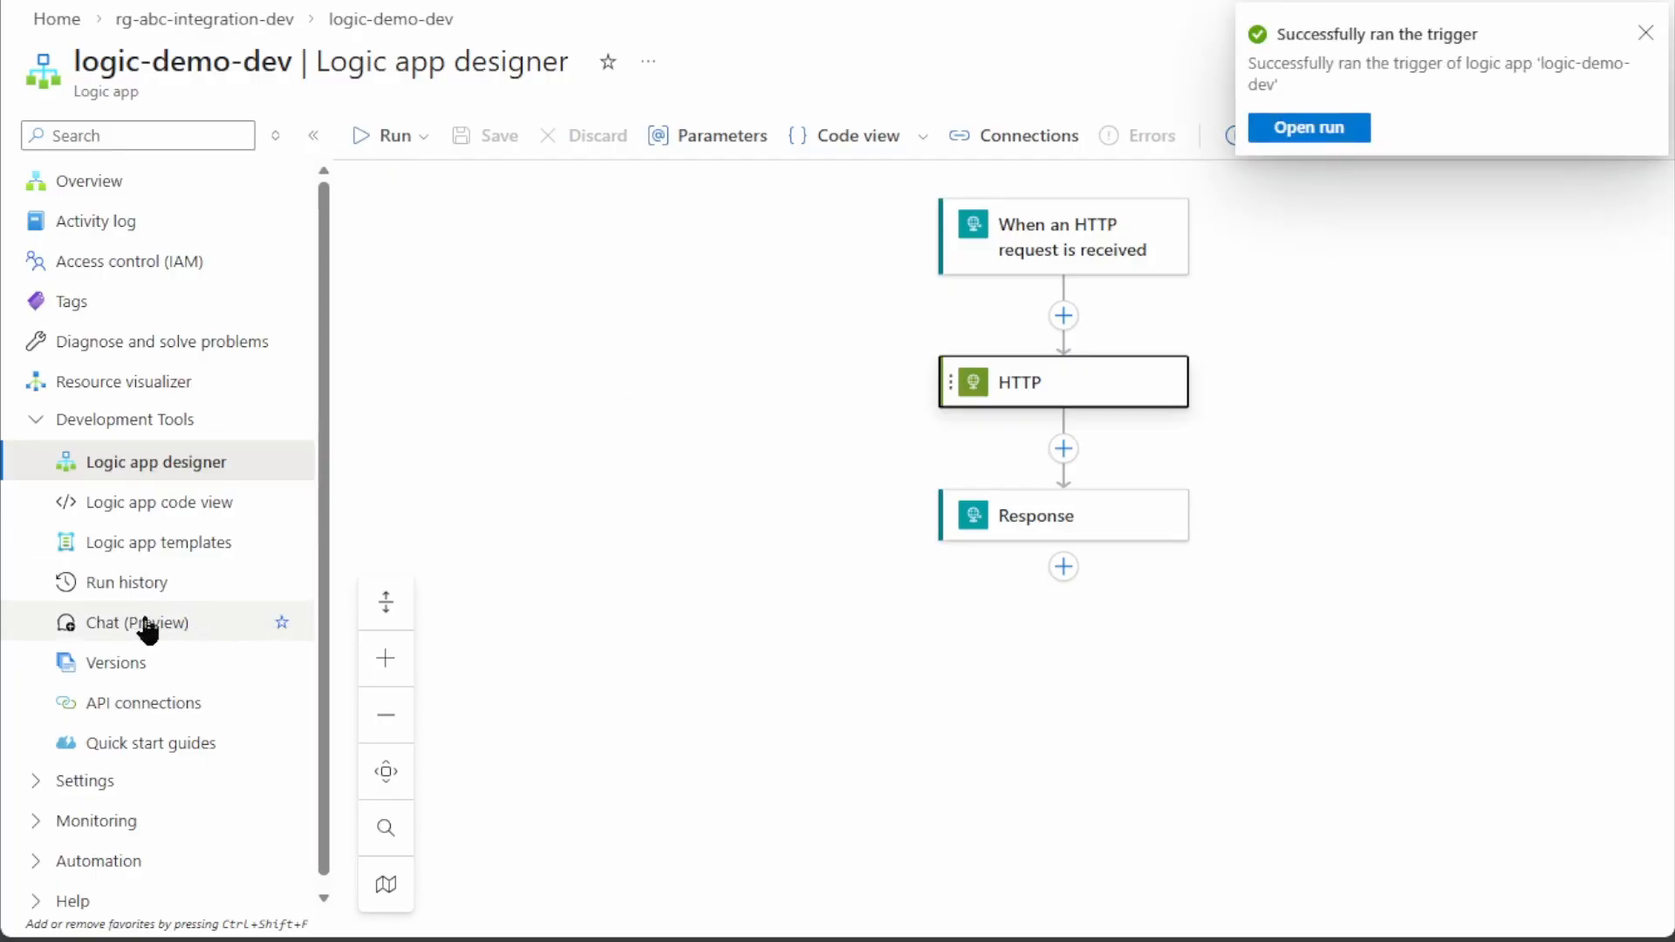
# Open the failed run's HTTP step raw outputs, check its statusCode 404, and close them
pyautogui.click(127, 581)
pyautogui.click(430, 364)
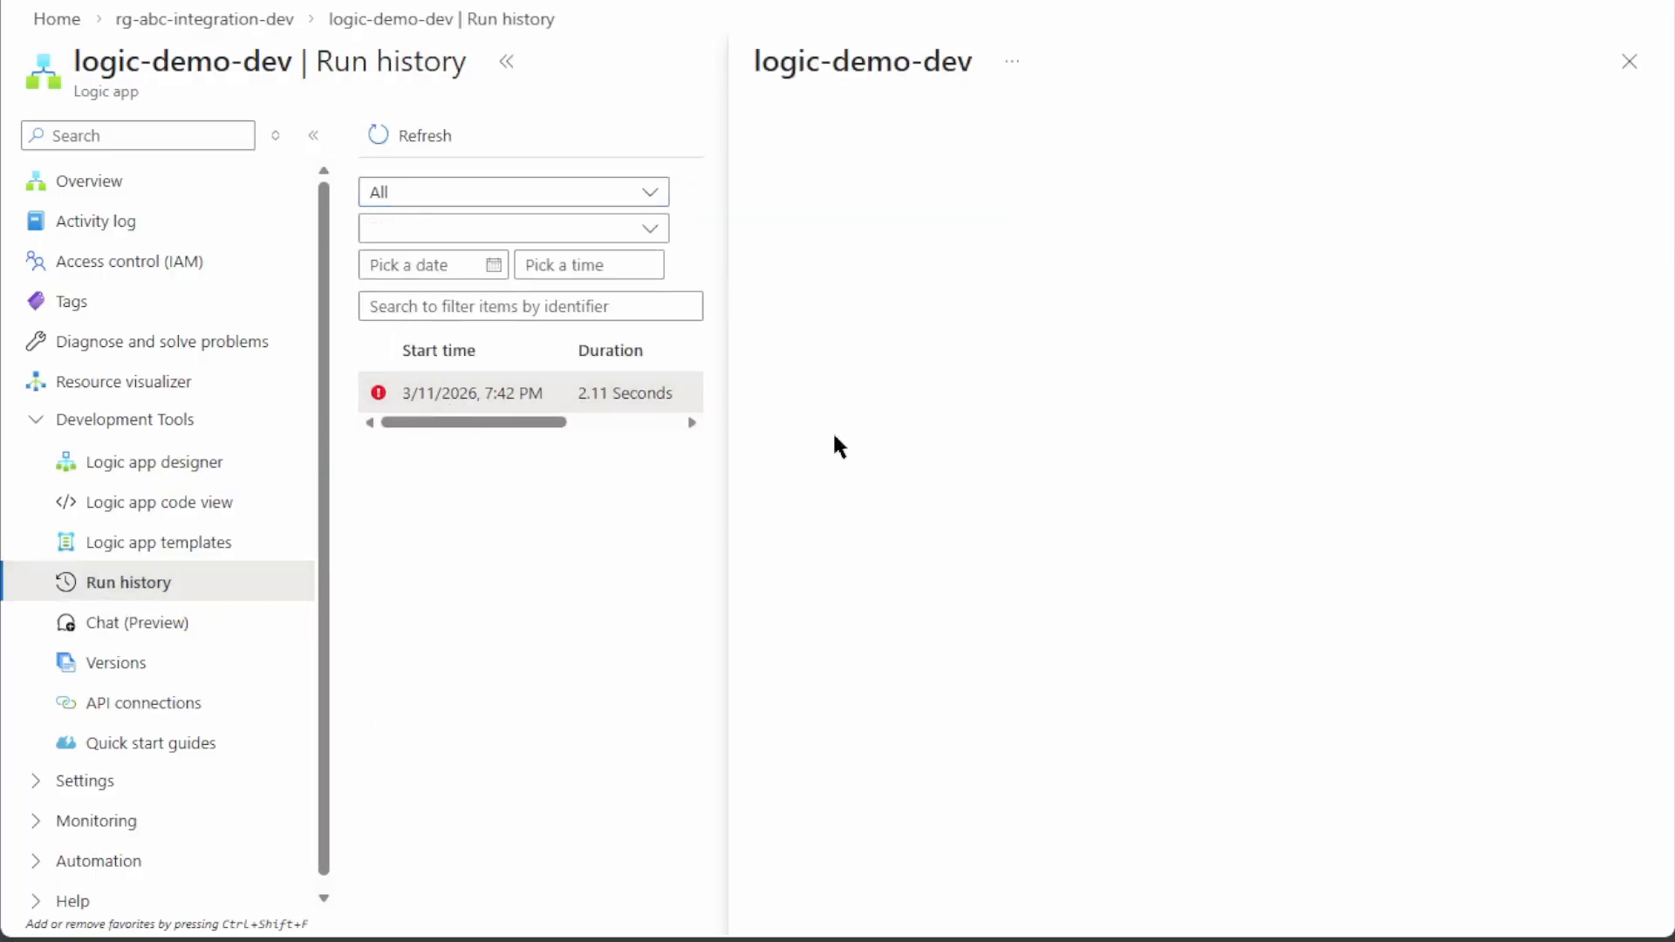
pyautogui.click(1214, 481)
pyautogui.click(1483, 542)
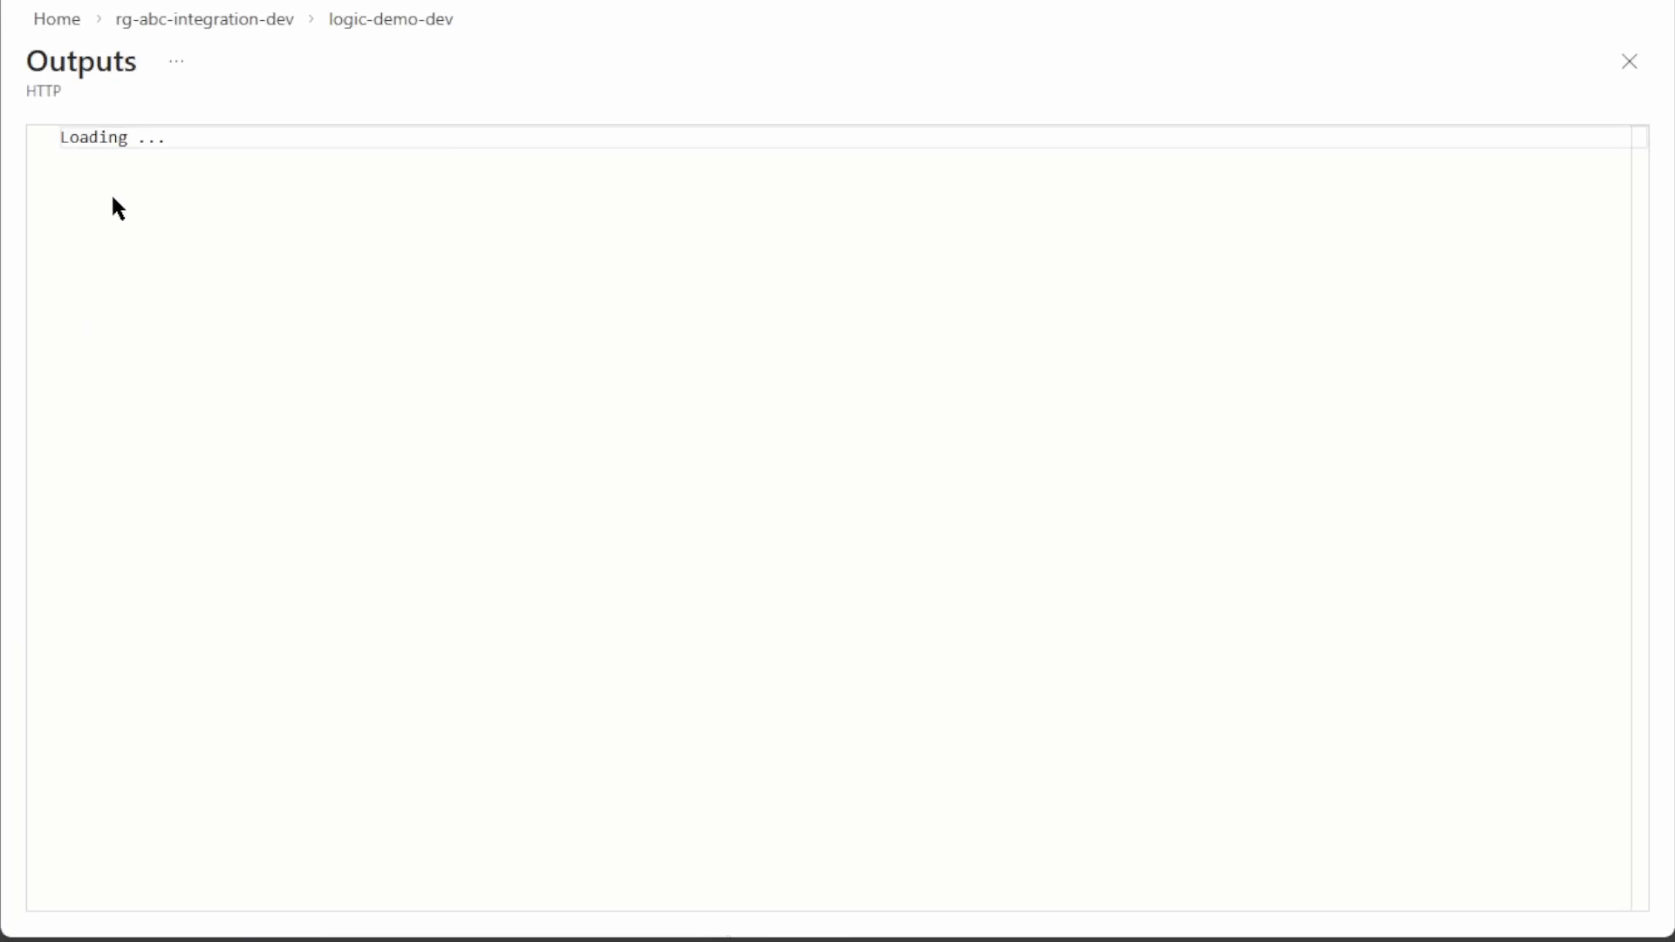
pyautogui.moveTo(273, 161); pyautogui.dragTo(89, 160)
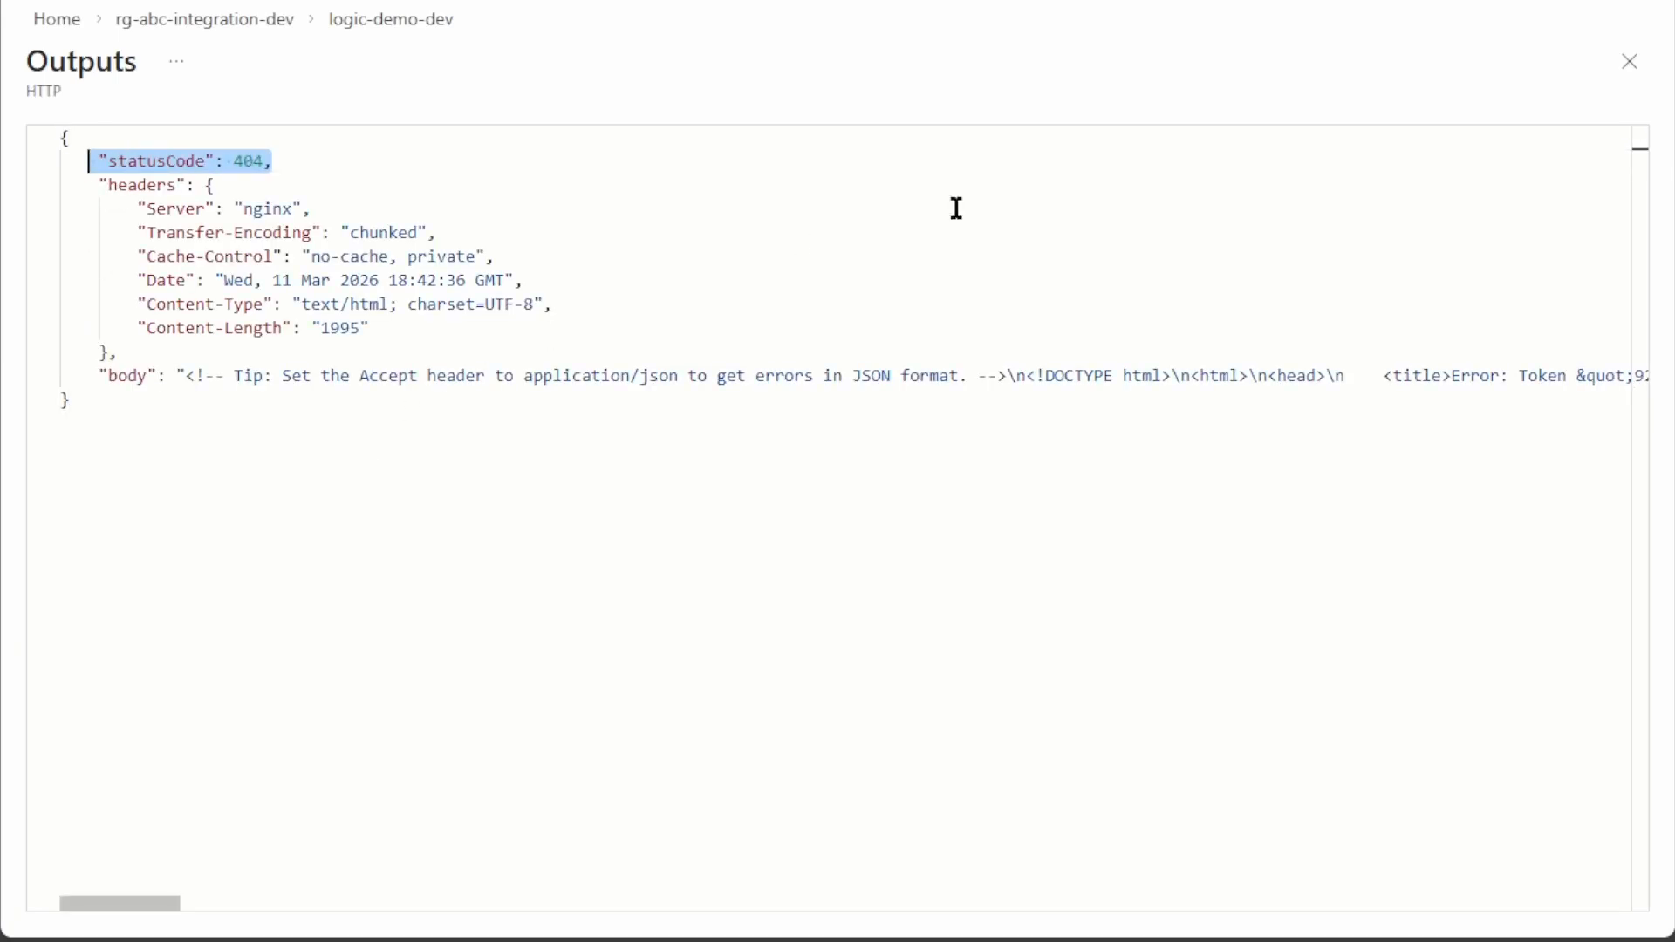
pyautogui.click(1629, 63)
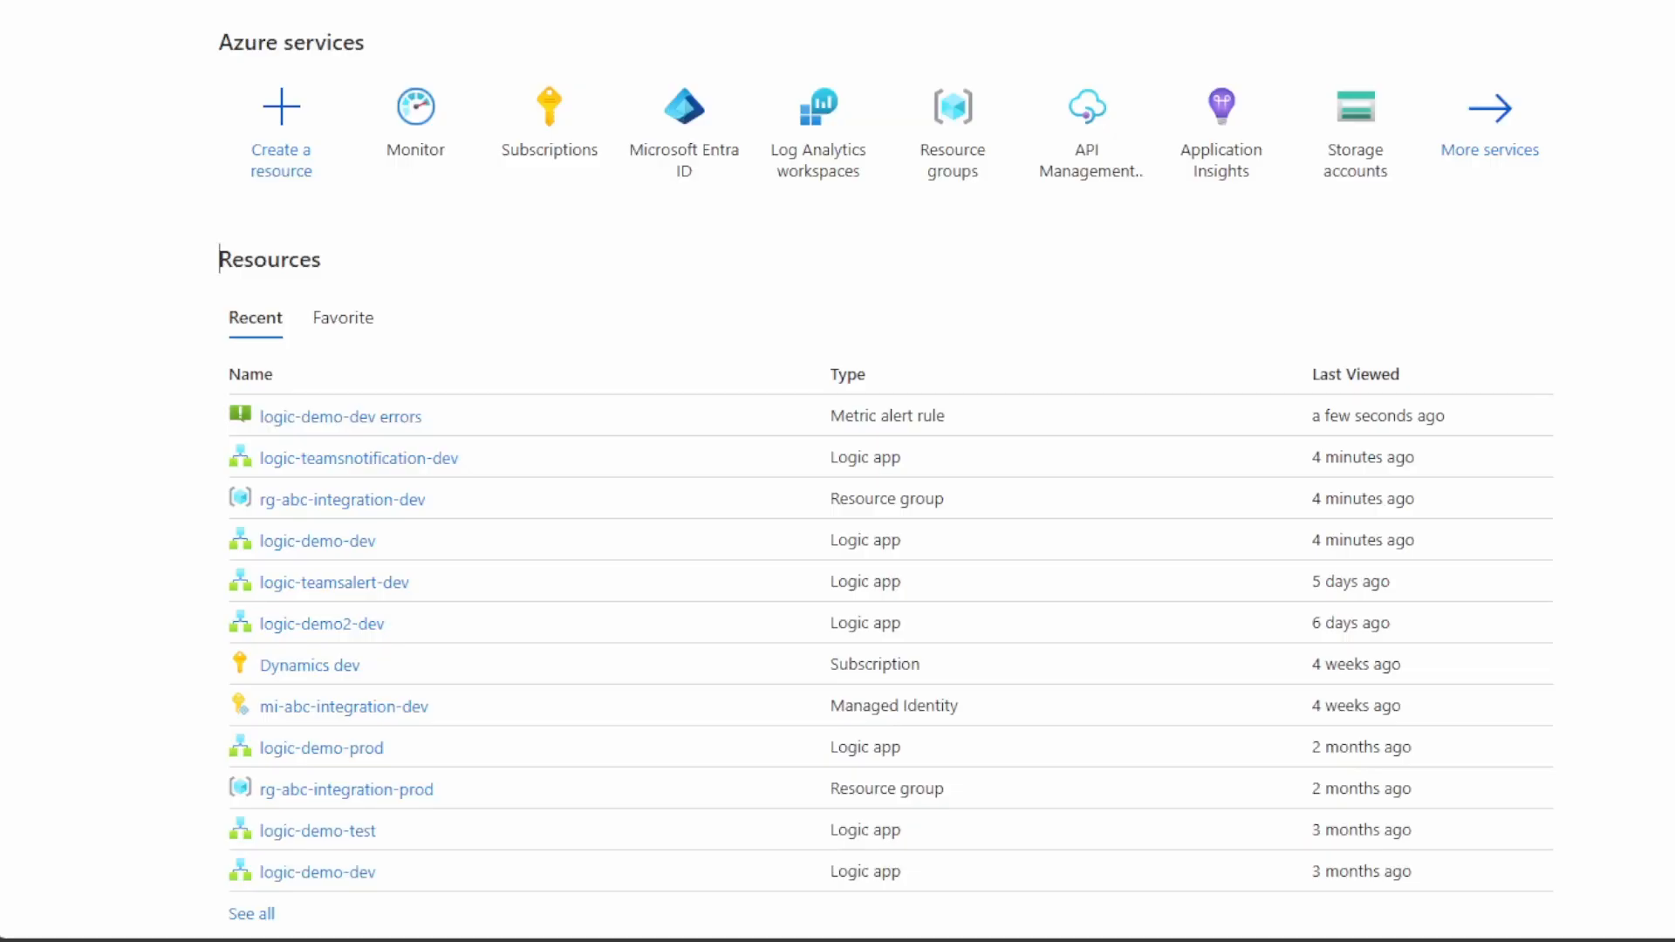
# Create a Monitor alert rule and apply logic-demo-dev from rg-abc-integration-dev as its scope
pyautogui.click(427, 118)
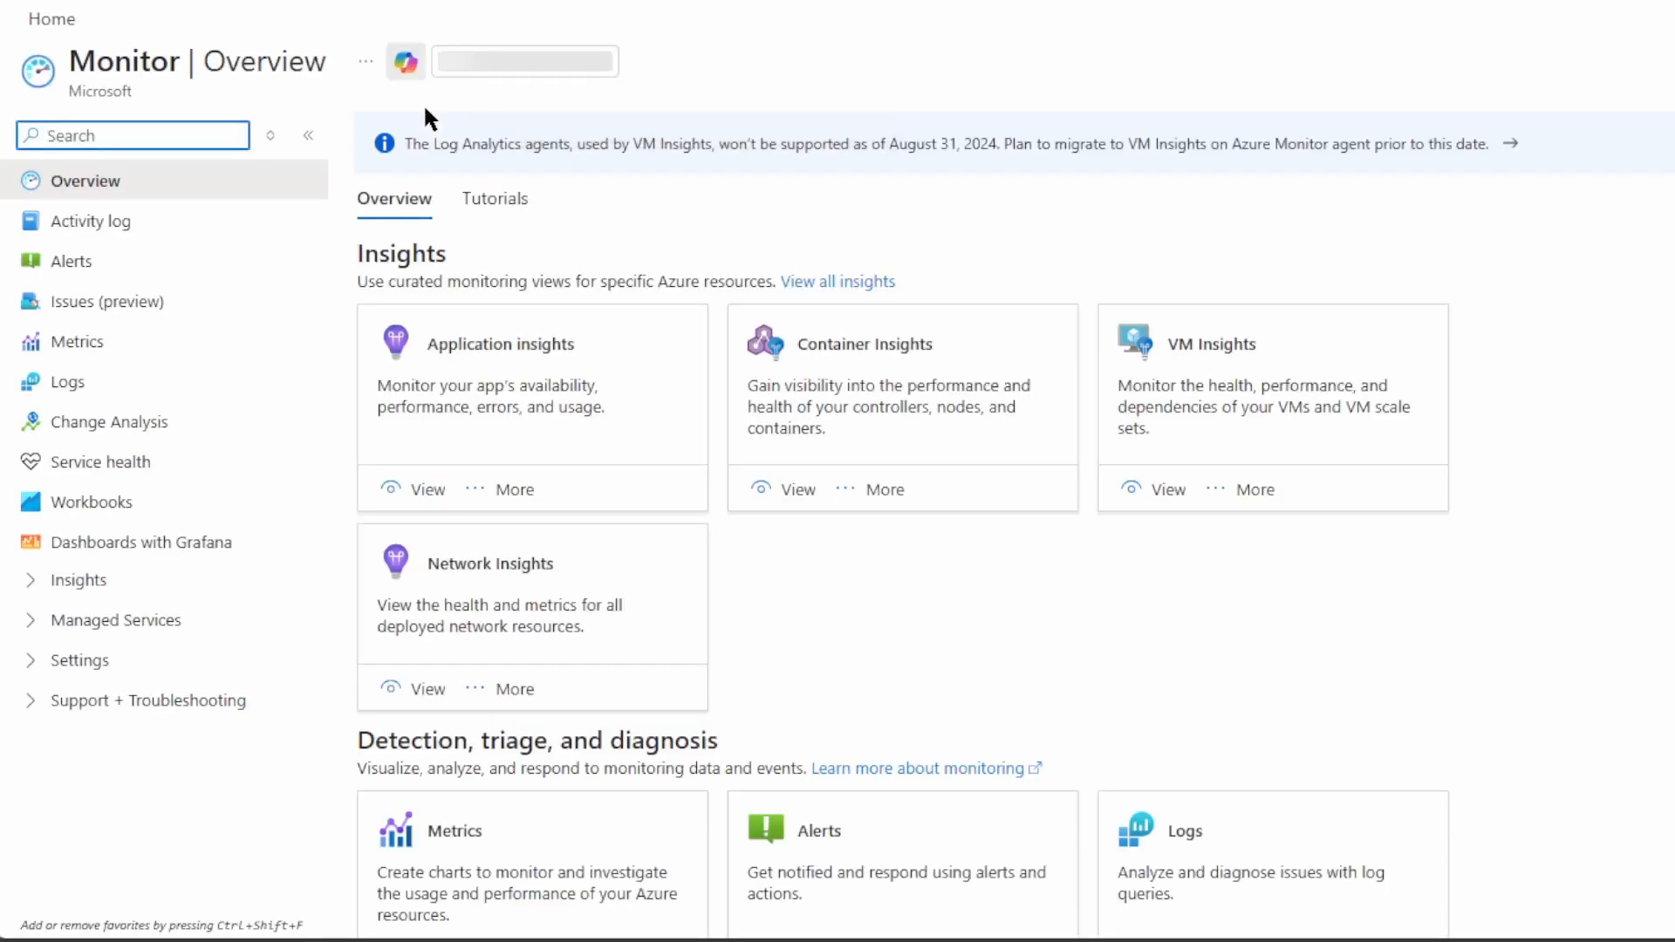
pyautogui.click(75, 264)
pyautogui.click(650, 138)
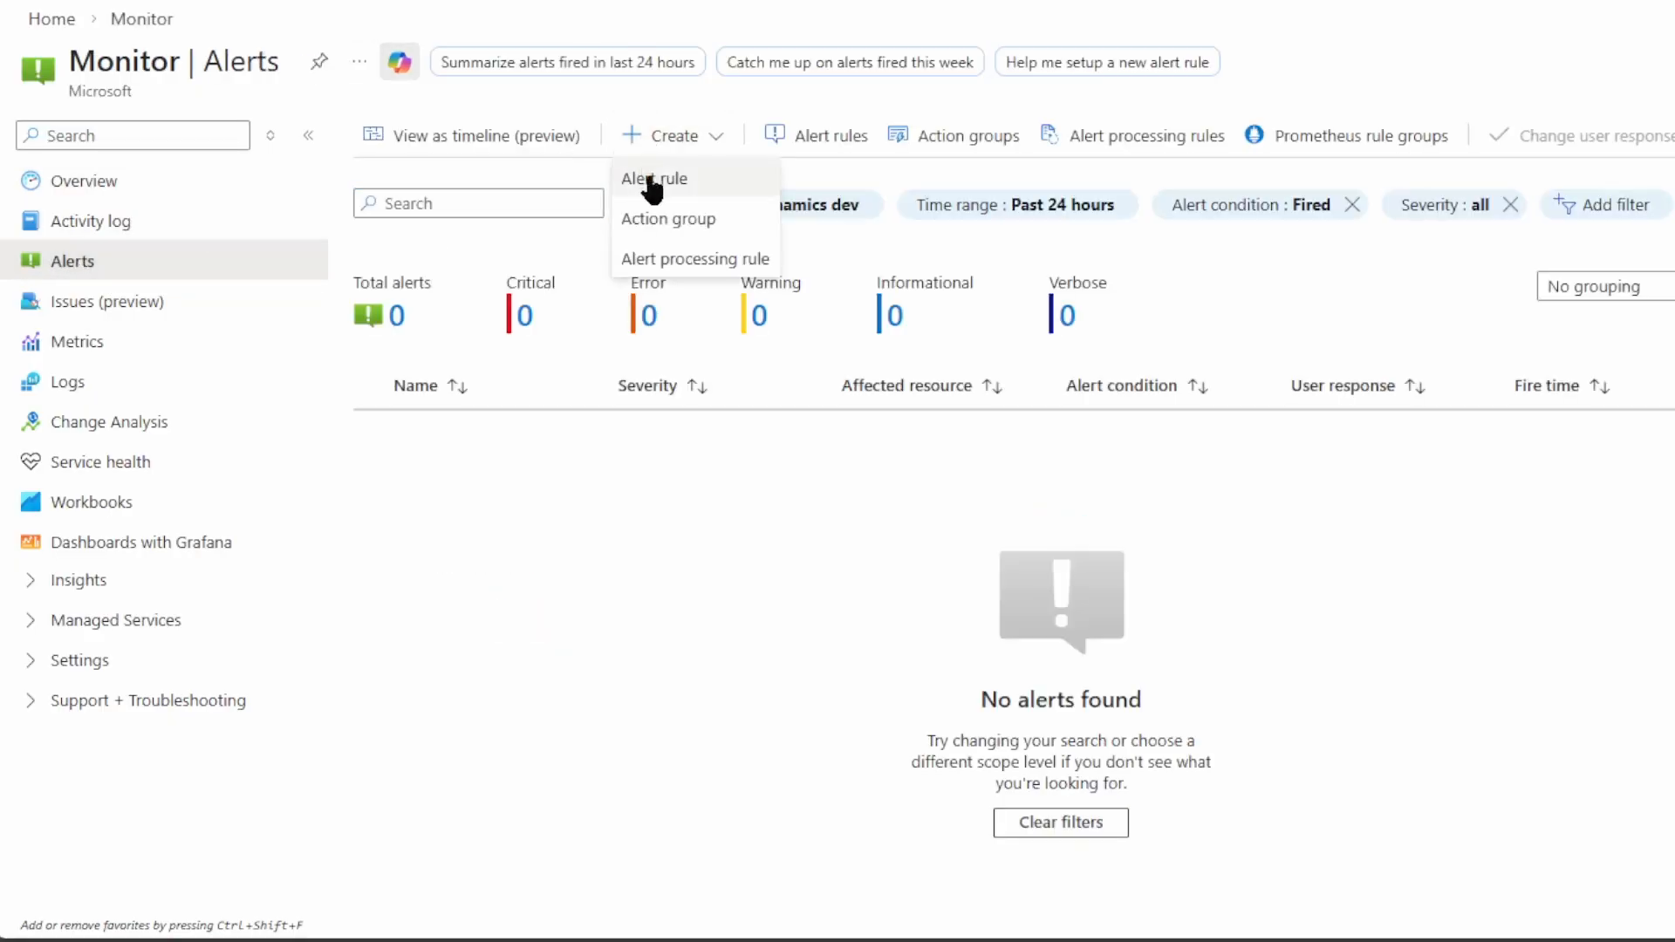
pyautogui.click(649, 181)
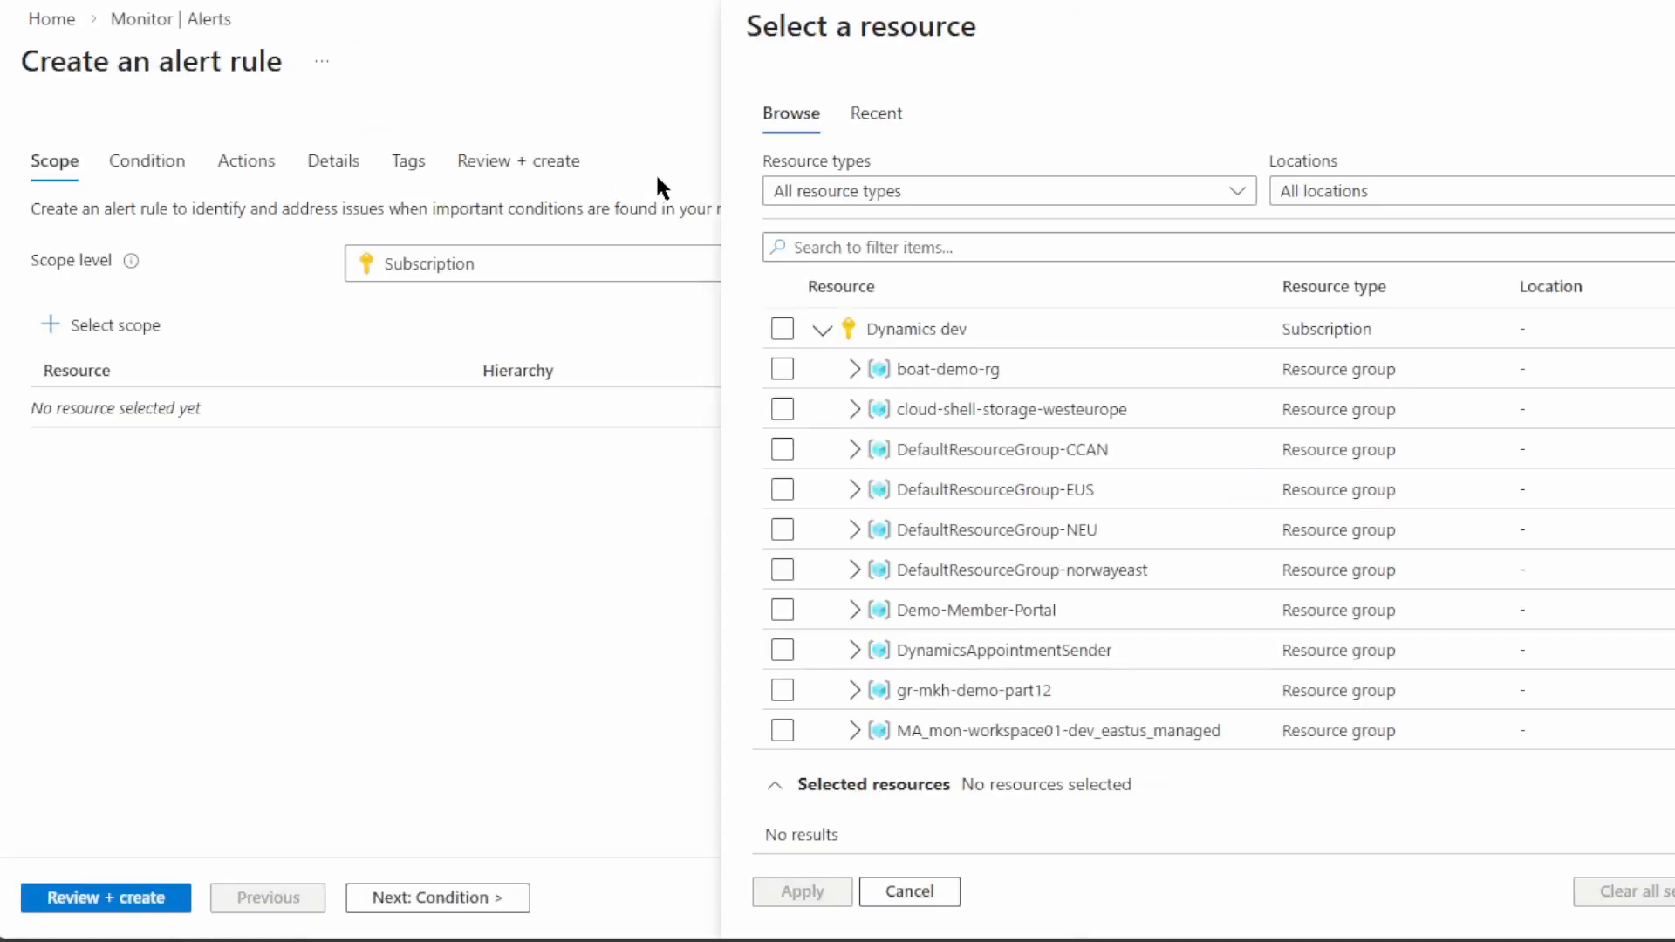
pyautogui.scroll(-6, 863, 434)
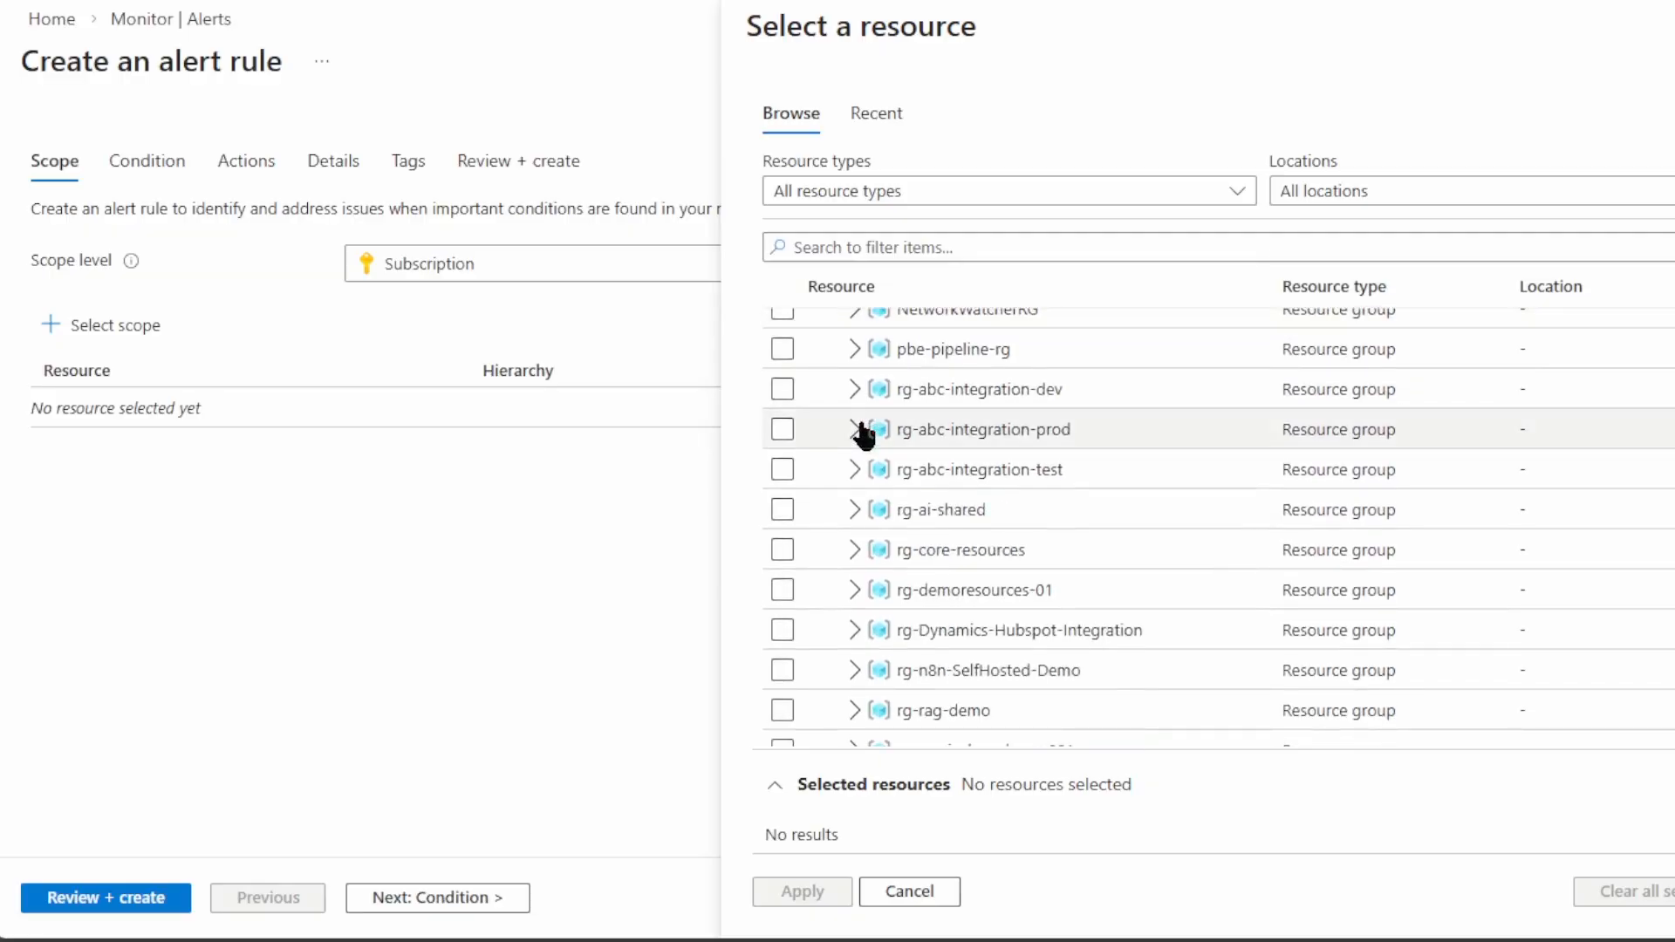
pyautogui.click(851, 389)
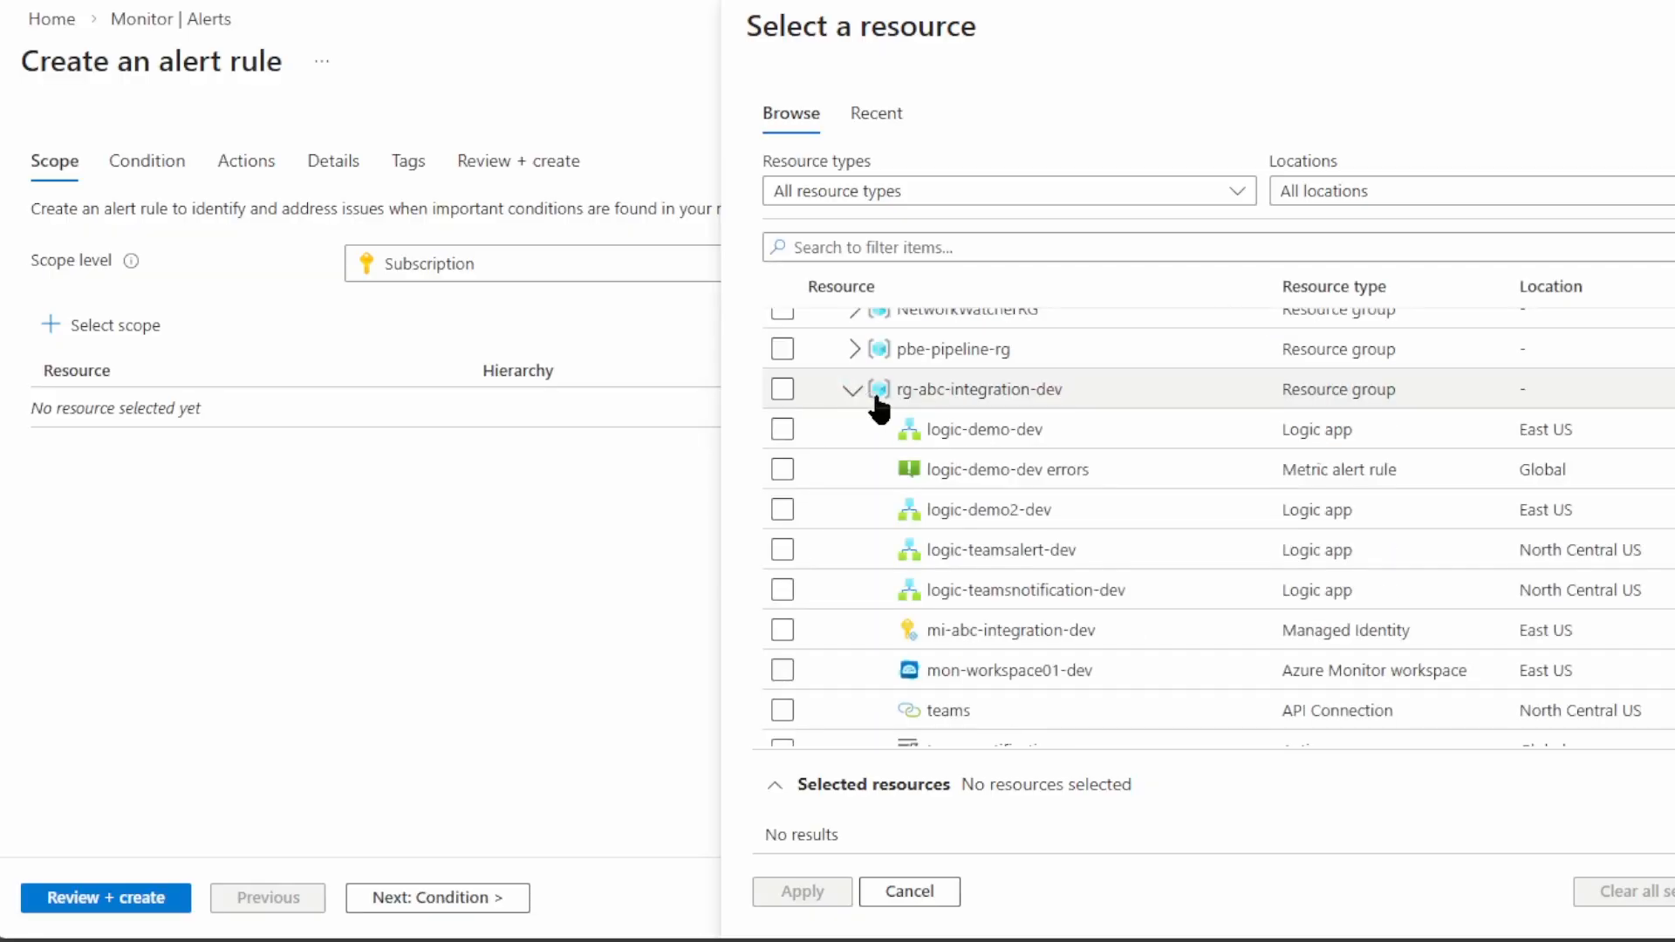
pyautogui.click(782, 429)
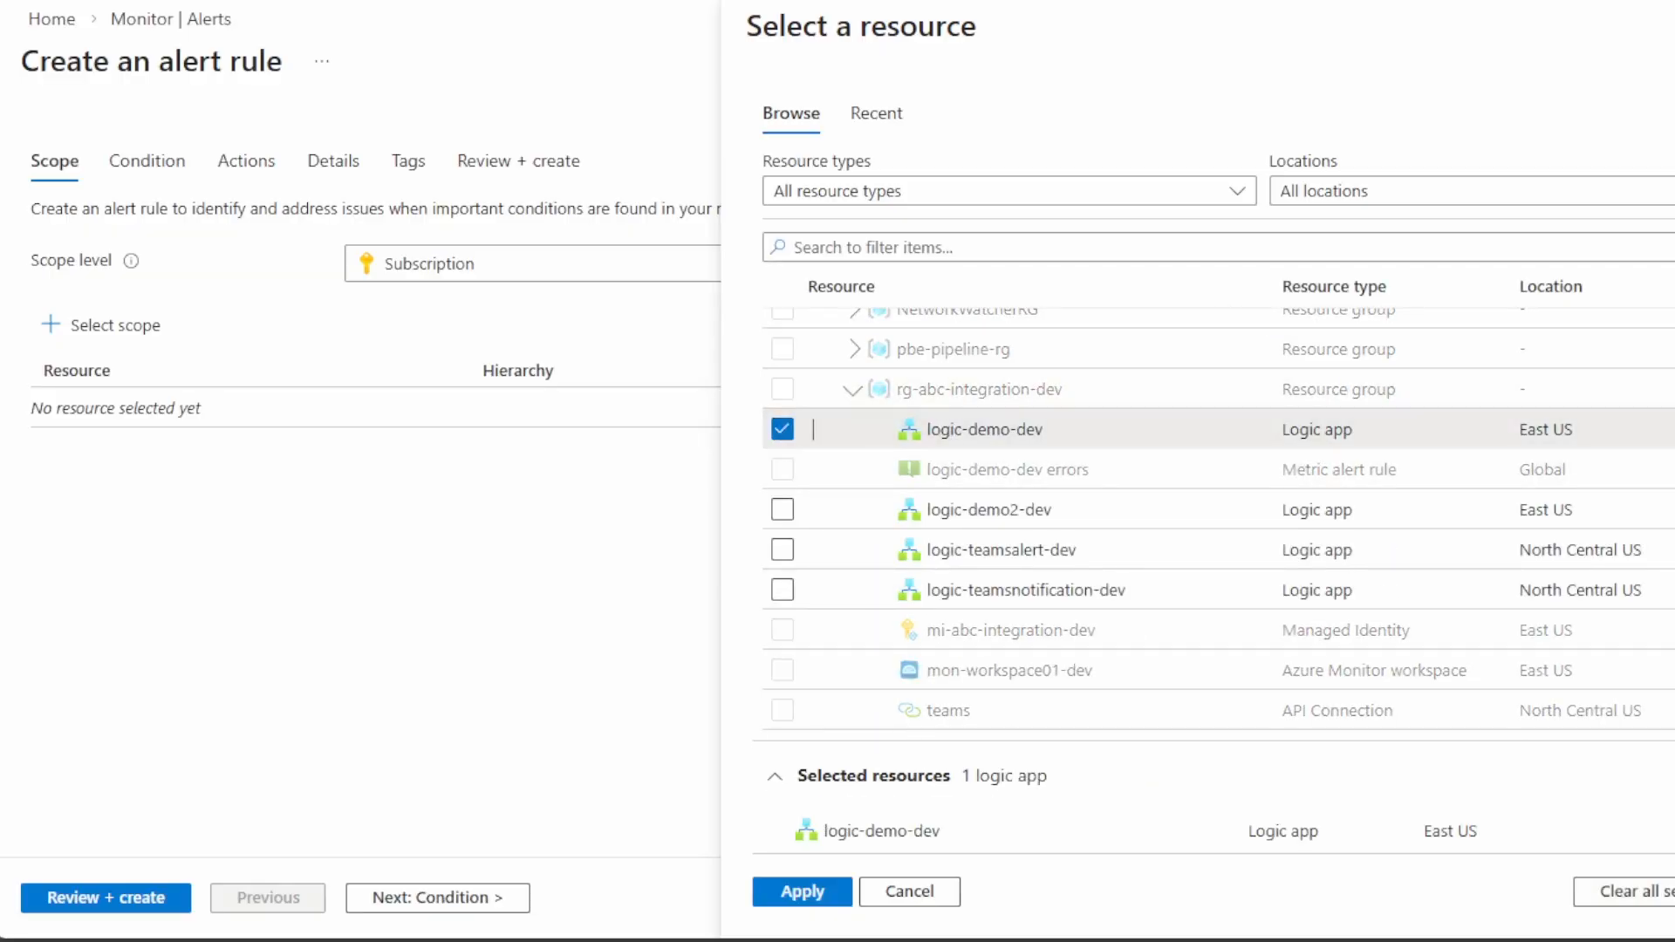
pyautogui.click(794, 891)
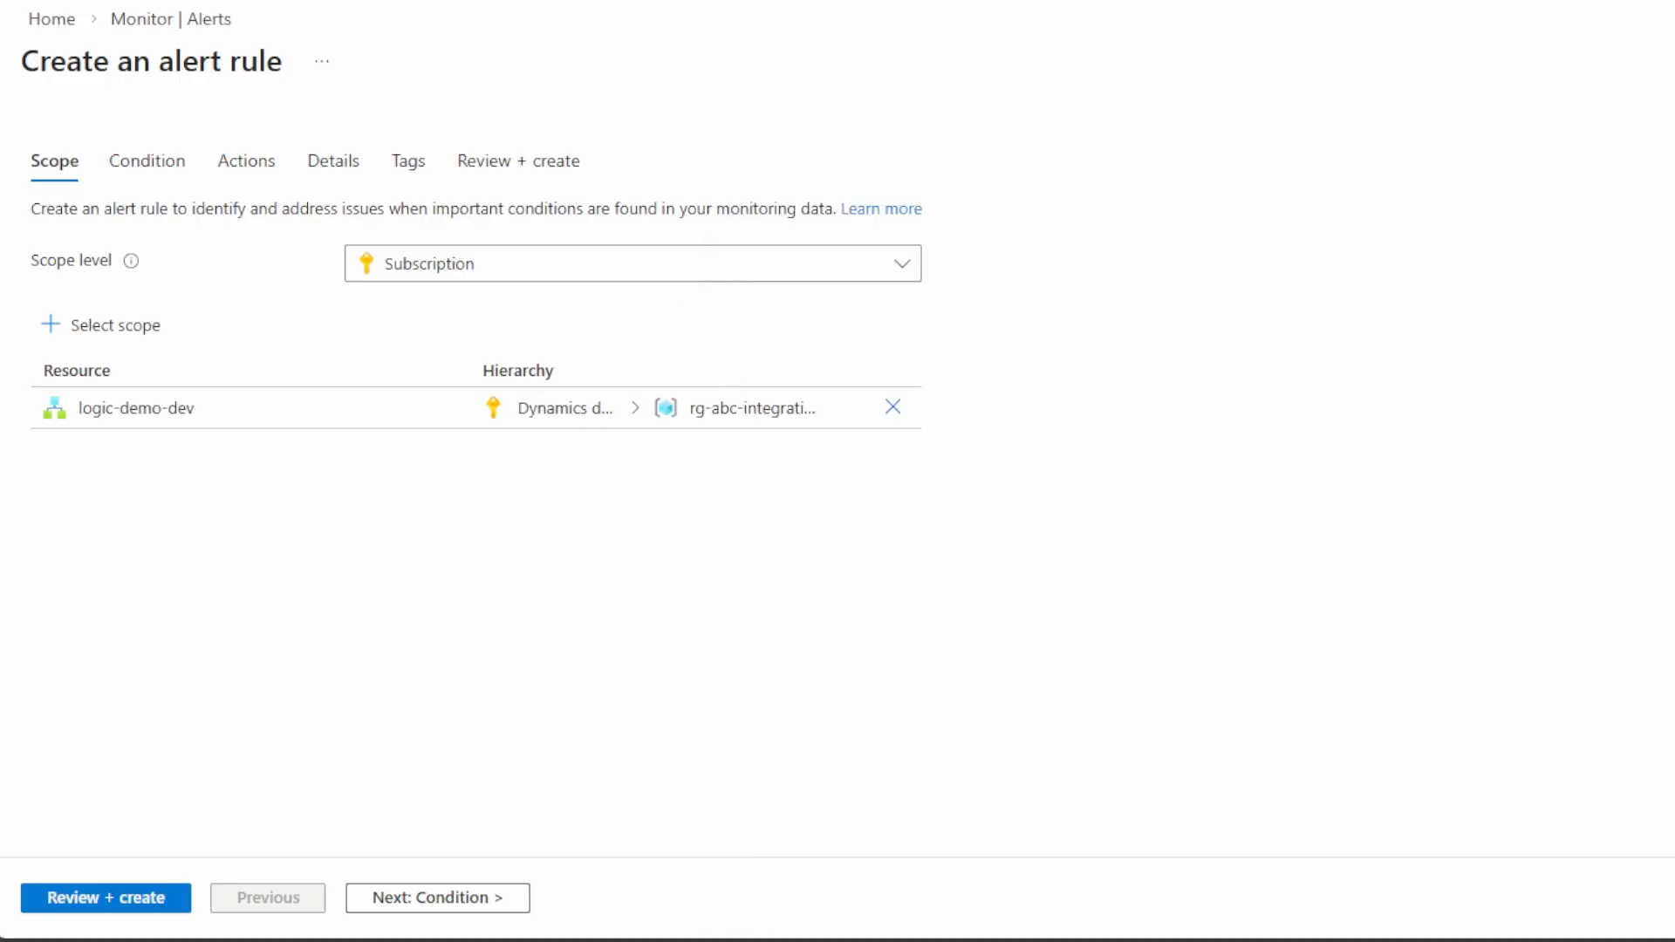
# Set the condition to Runs Failed, Total, Greater than 0, checked every 1 minute over 5 minutes
pyautogui.click(443, 900)
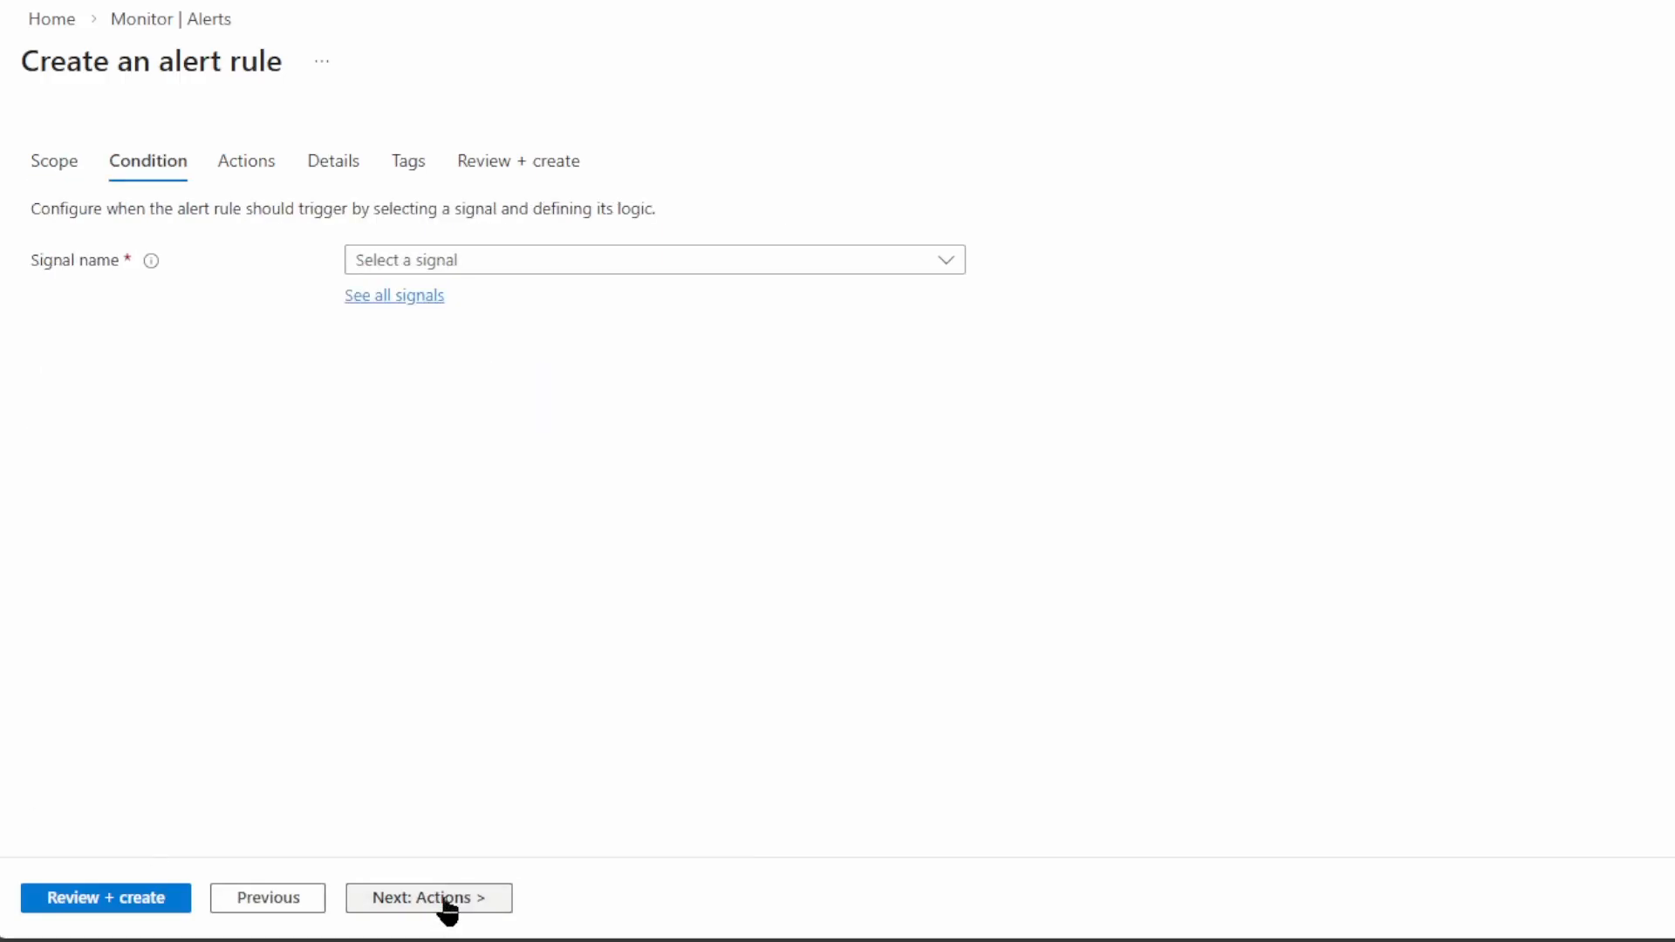
pyautogui.click(493, 261)
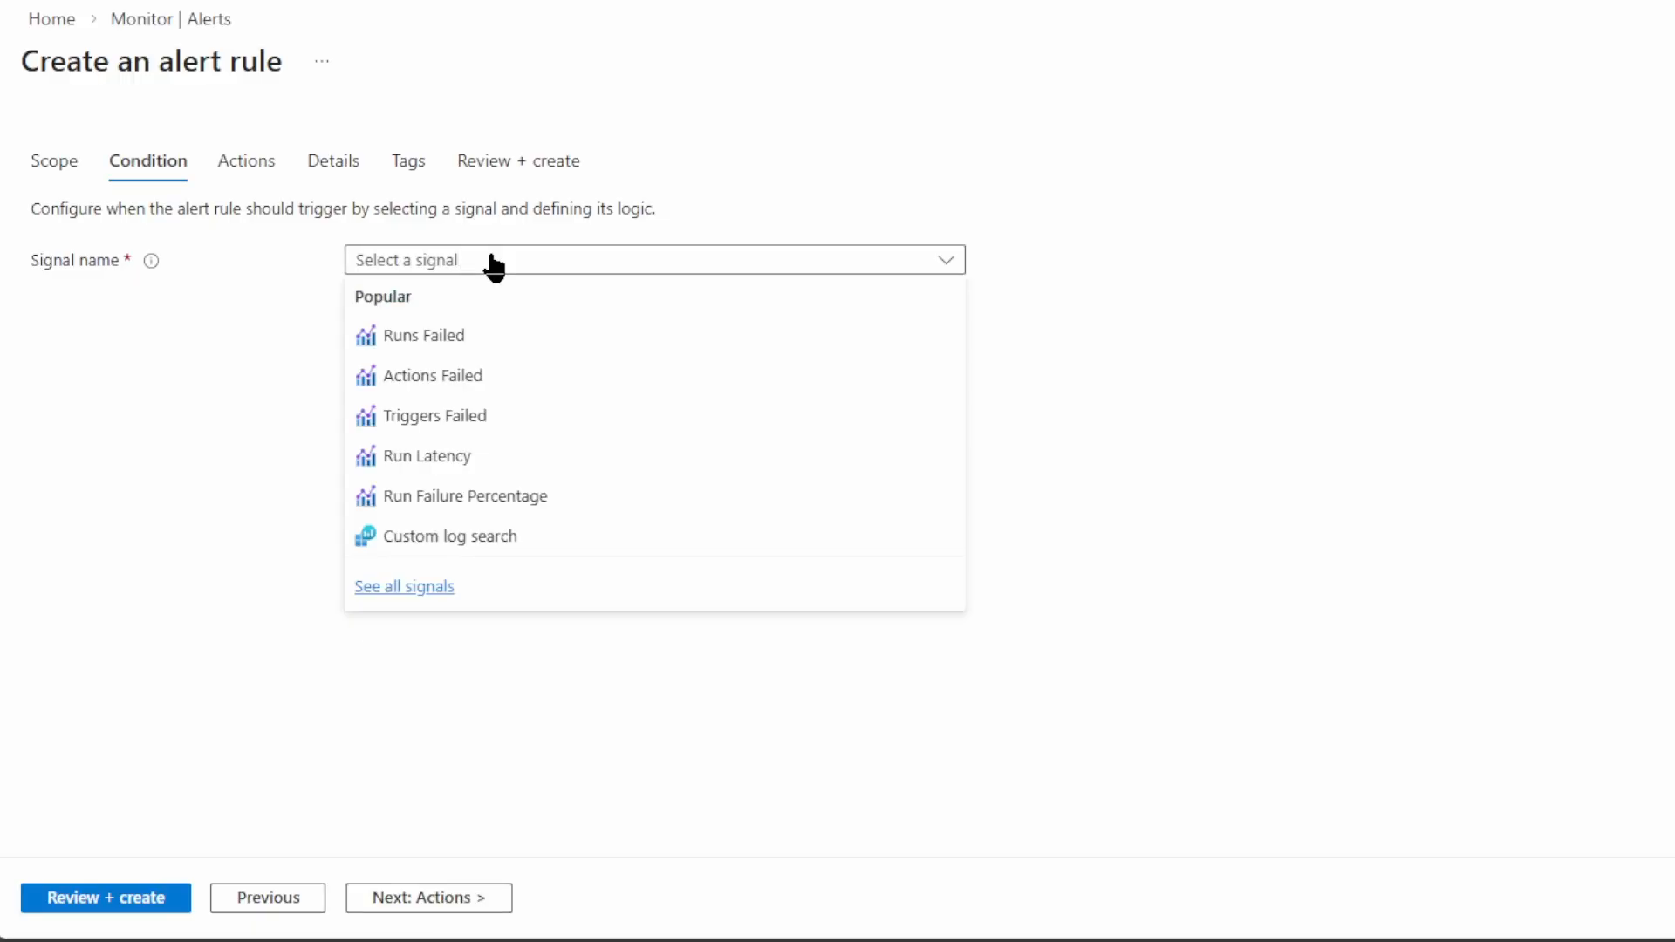
pyautogui.click(452, 340)
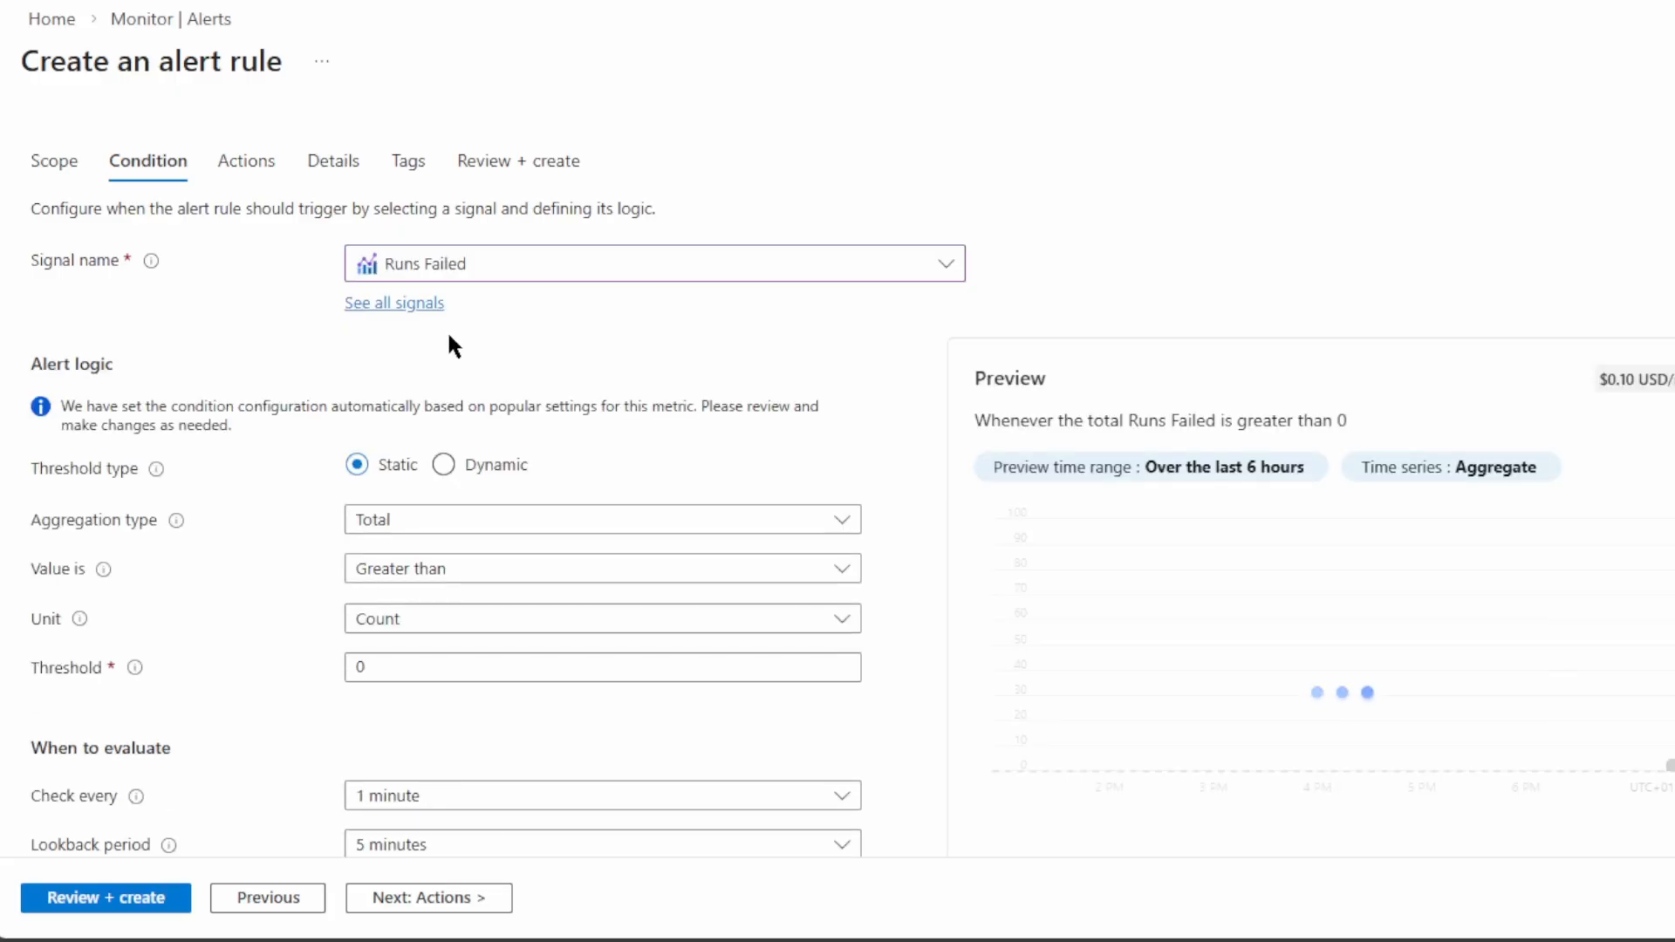
pyautogui.click(430, 526)
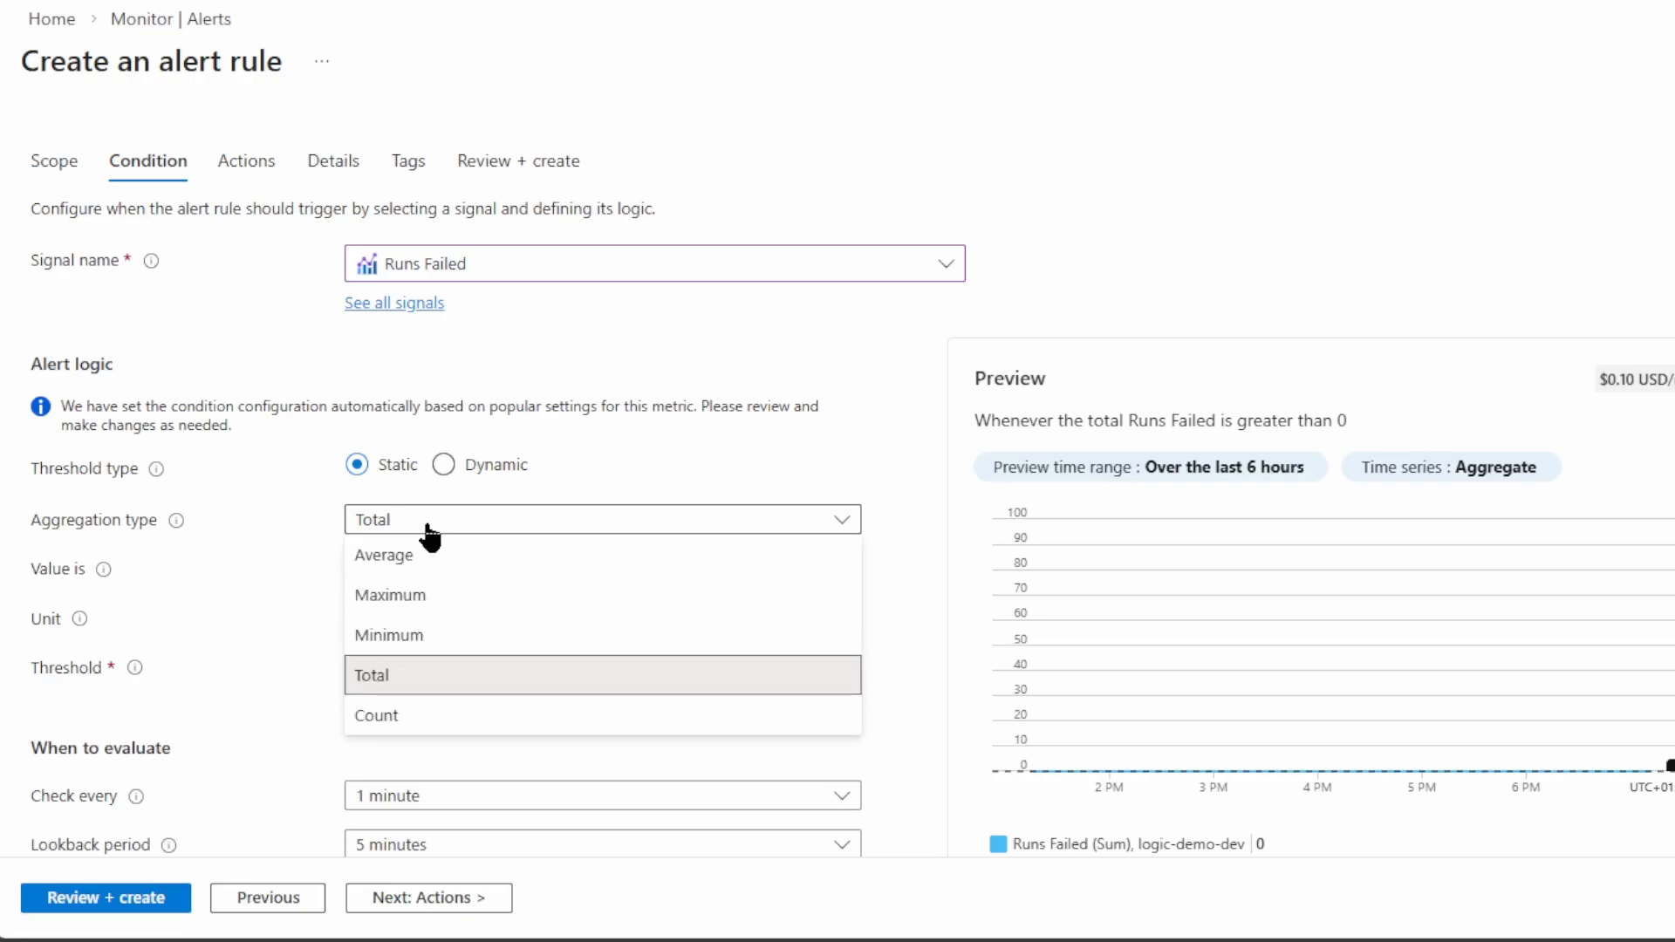
pyautogui.click(430, 534)
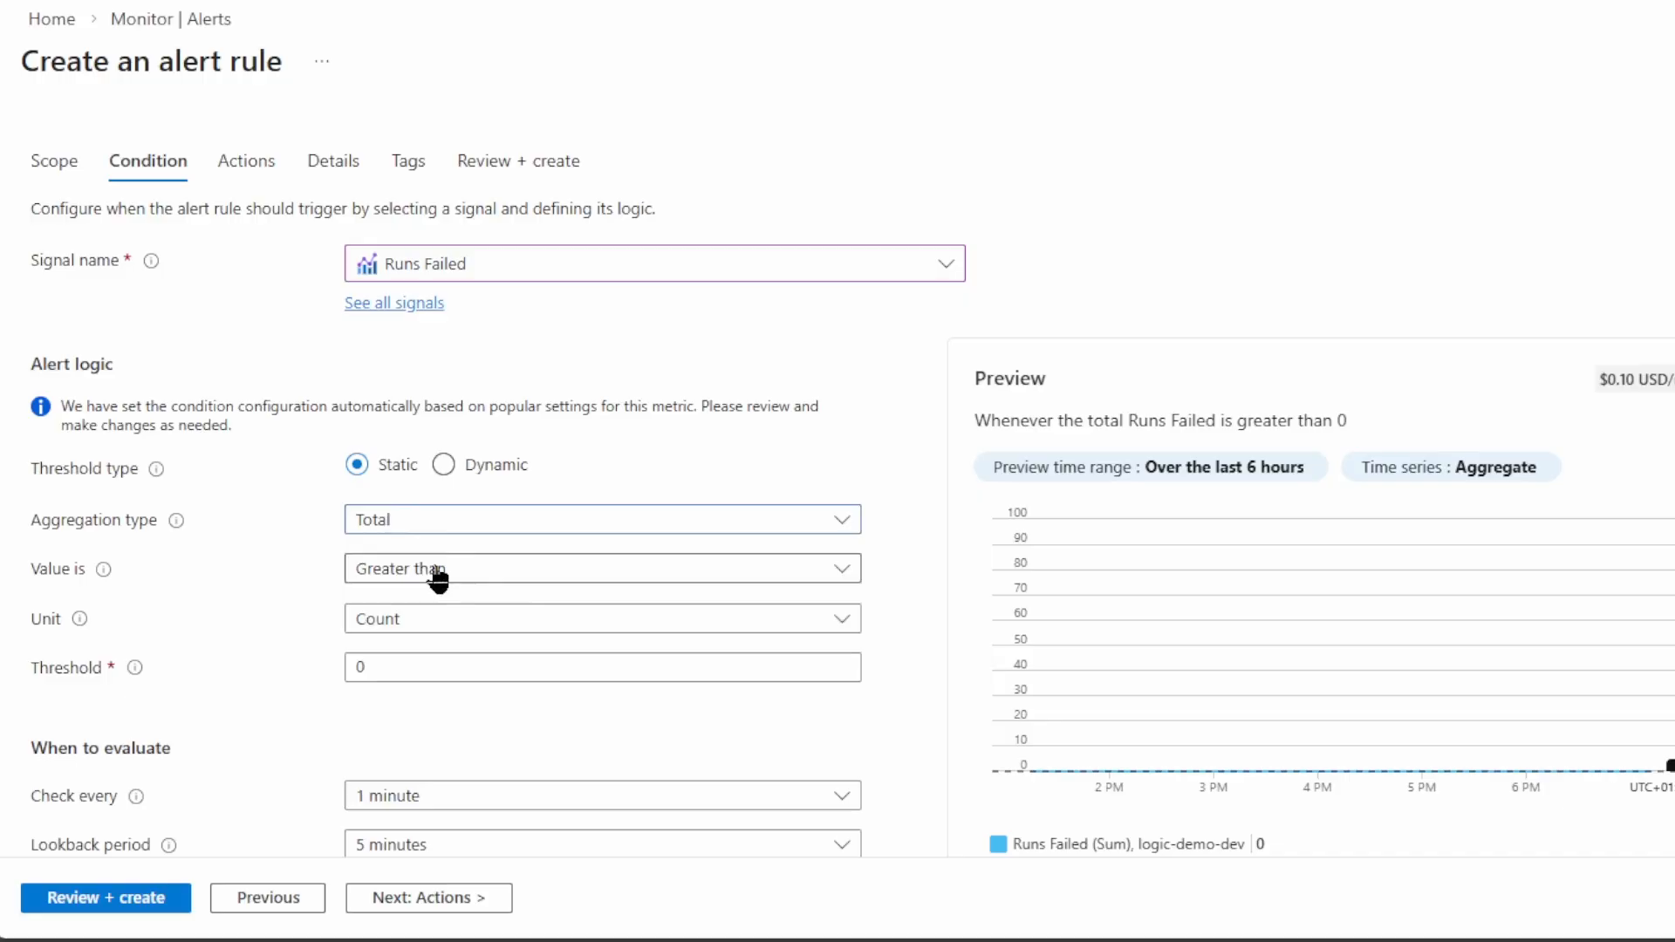
pyautogui.click(438, 574)
pyautogui.click(438, 576)
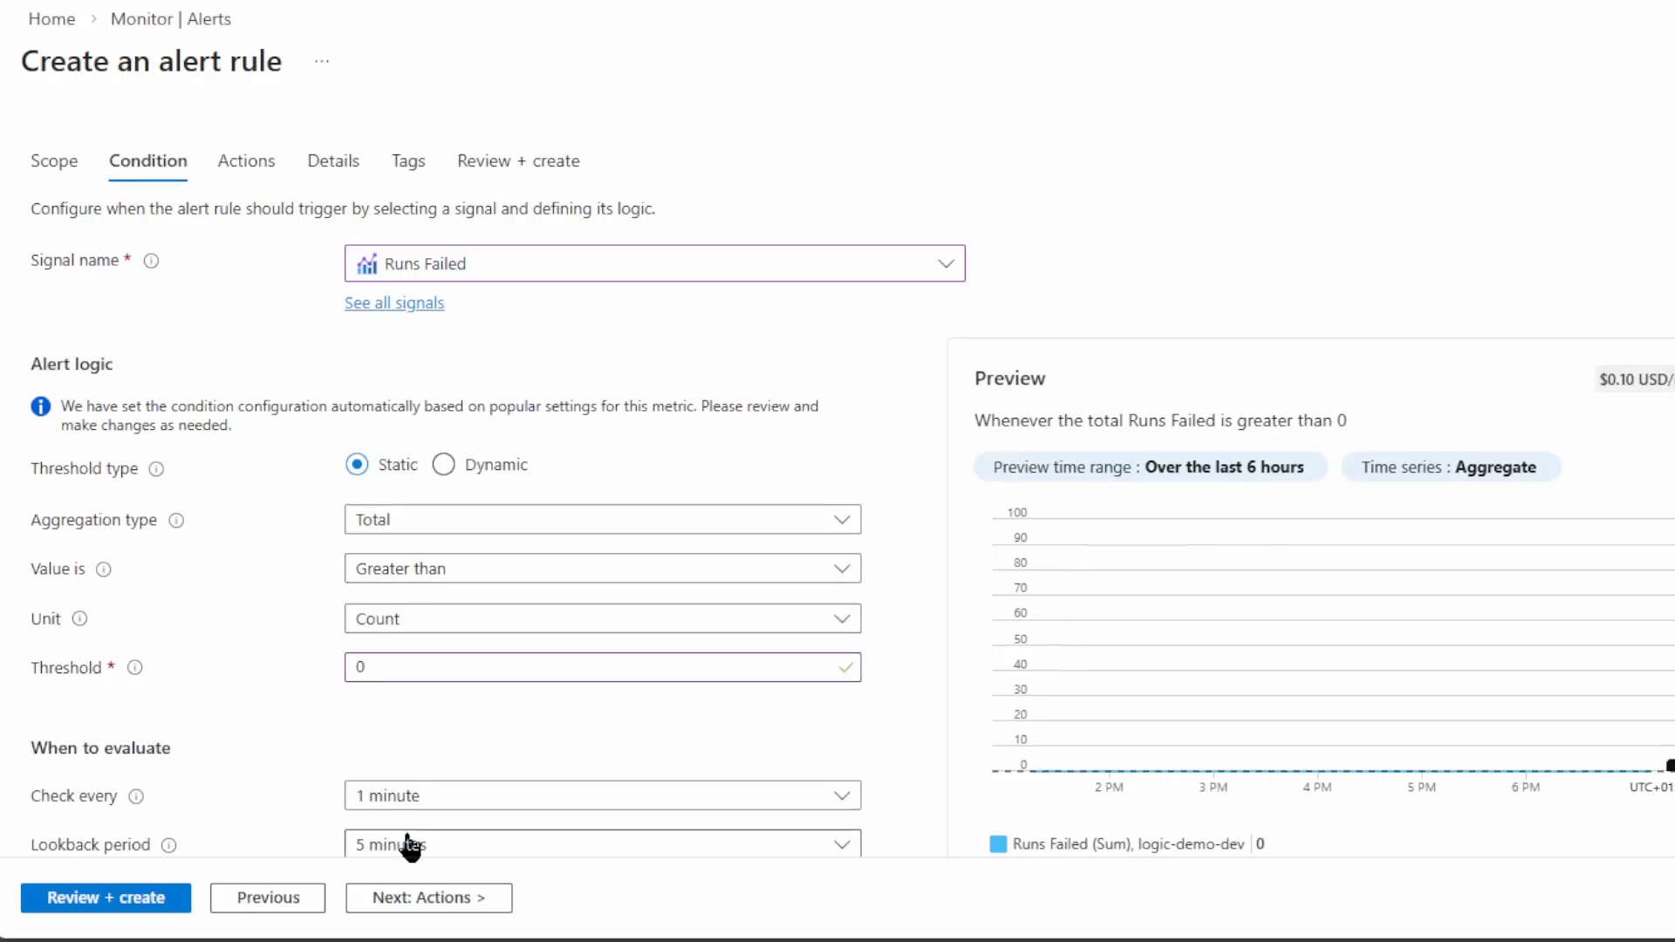
pyautogui.scroll(-1, 411, 844)
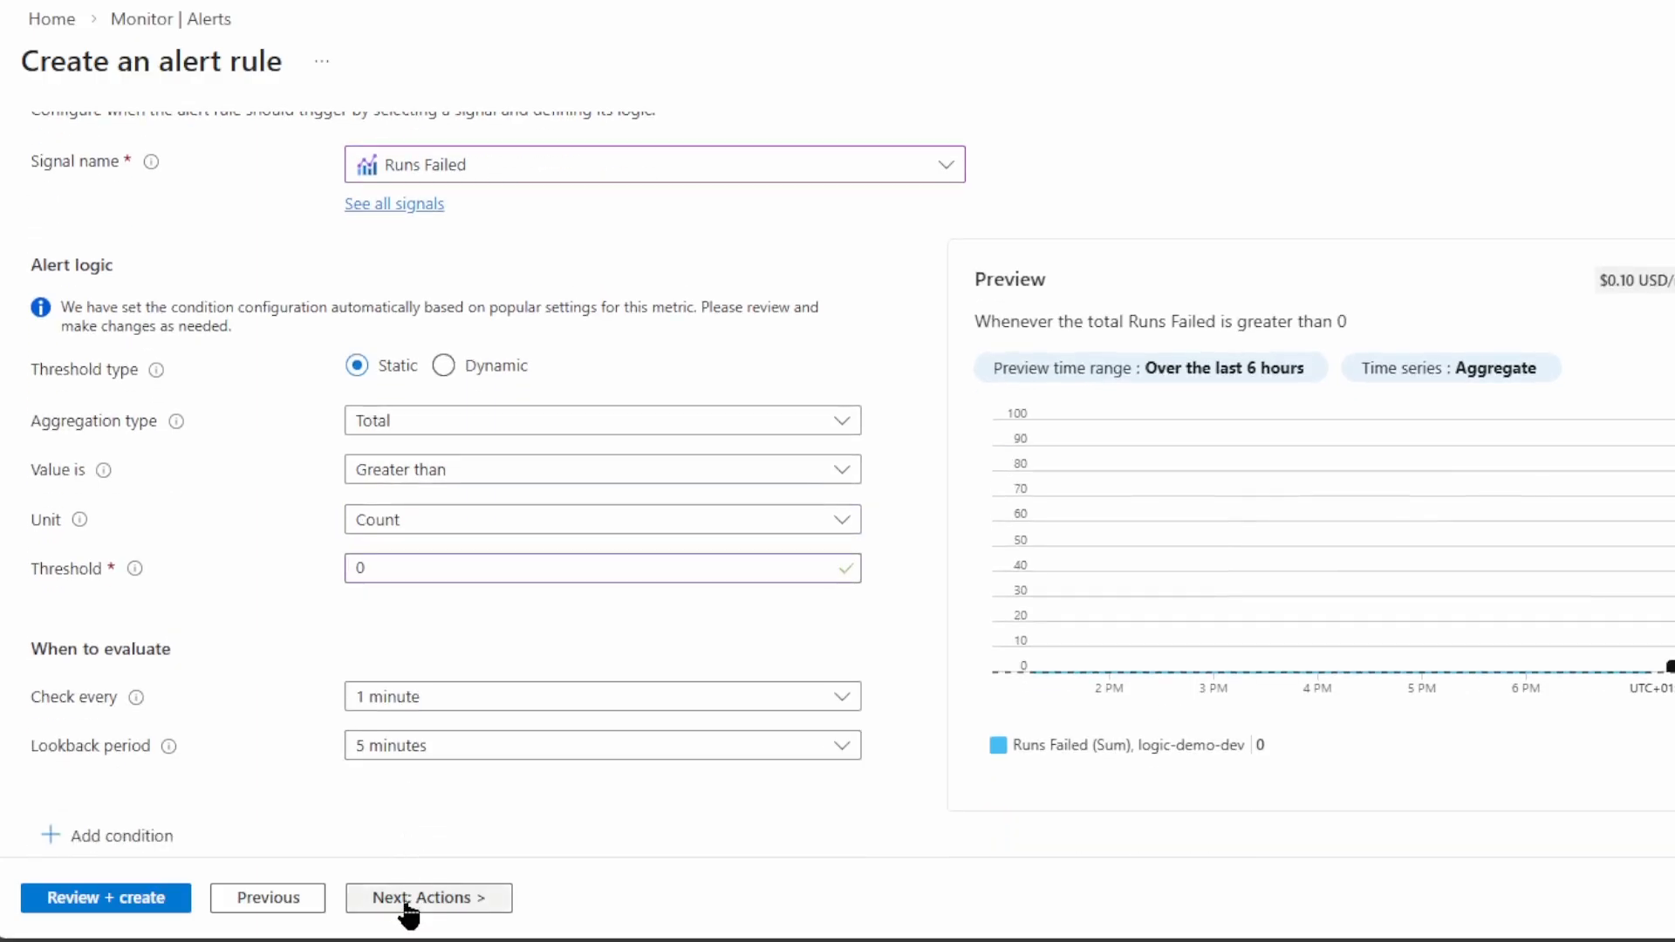
# Create action group agrp-teamsnotifications-dev in rg-abc-integration-dev with display name MS Teams
pyautogui.click(406, 907)
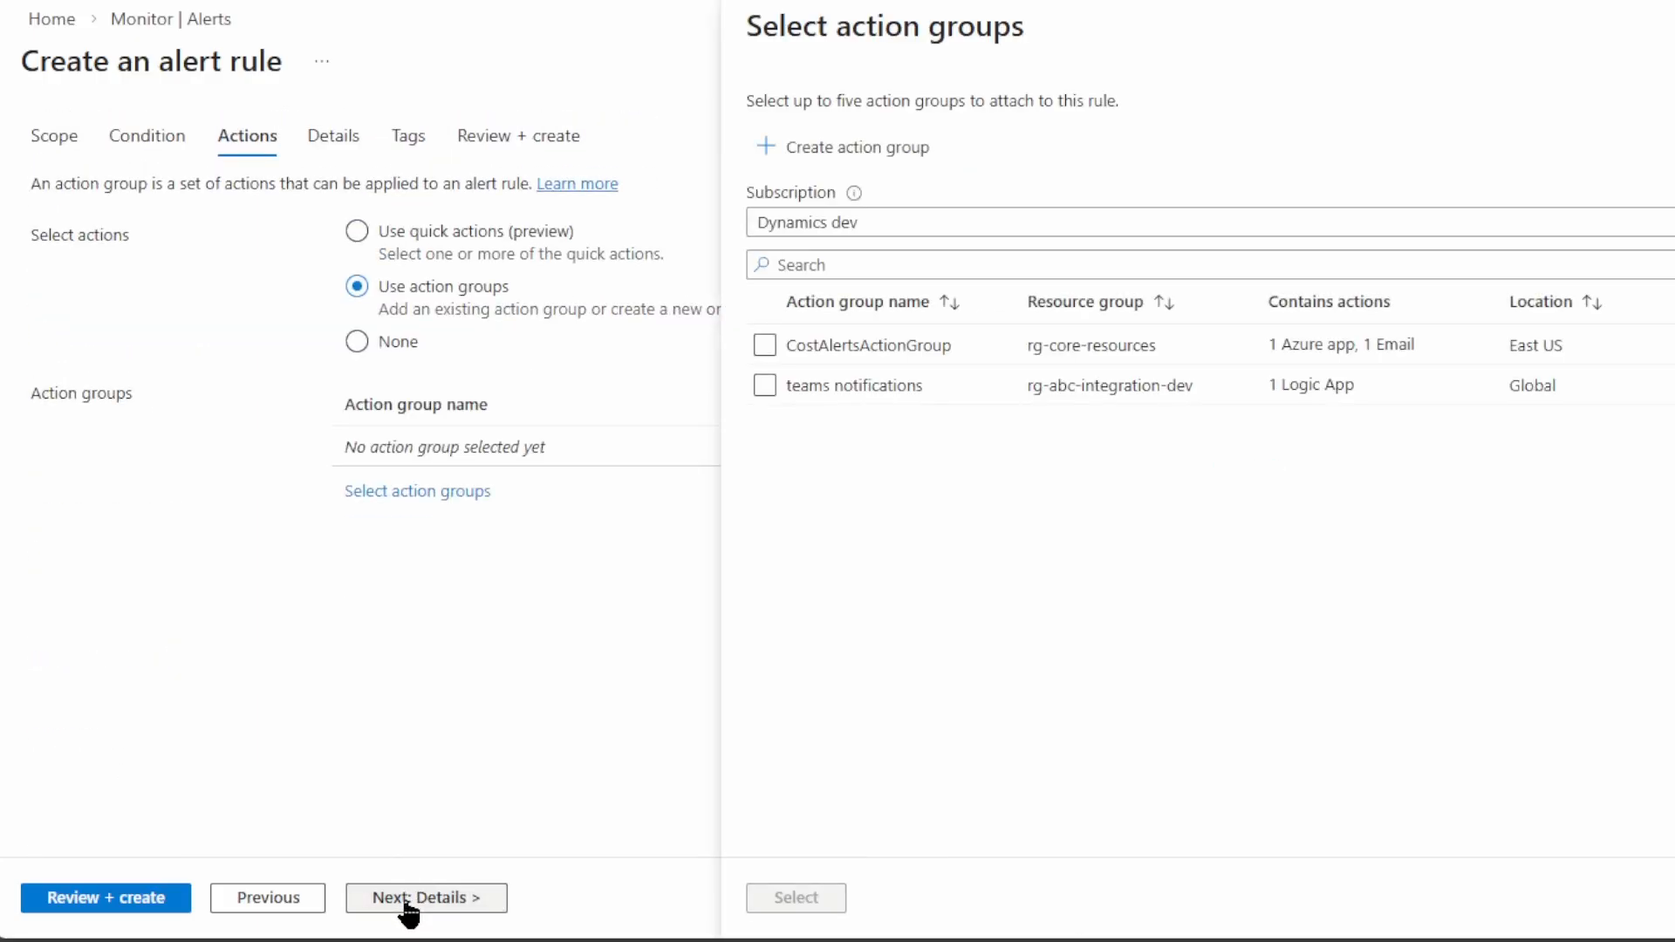
pyautogui.click(860, 224)
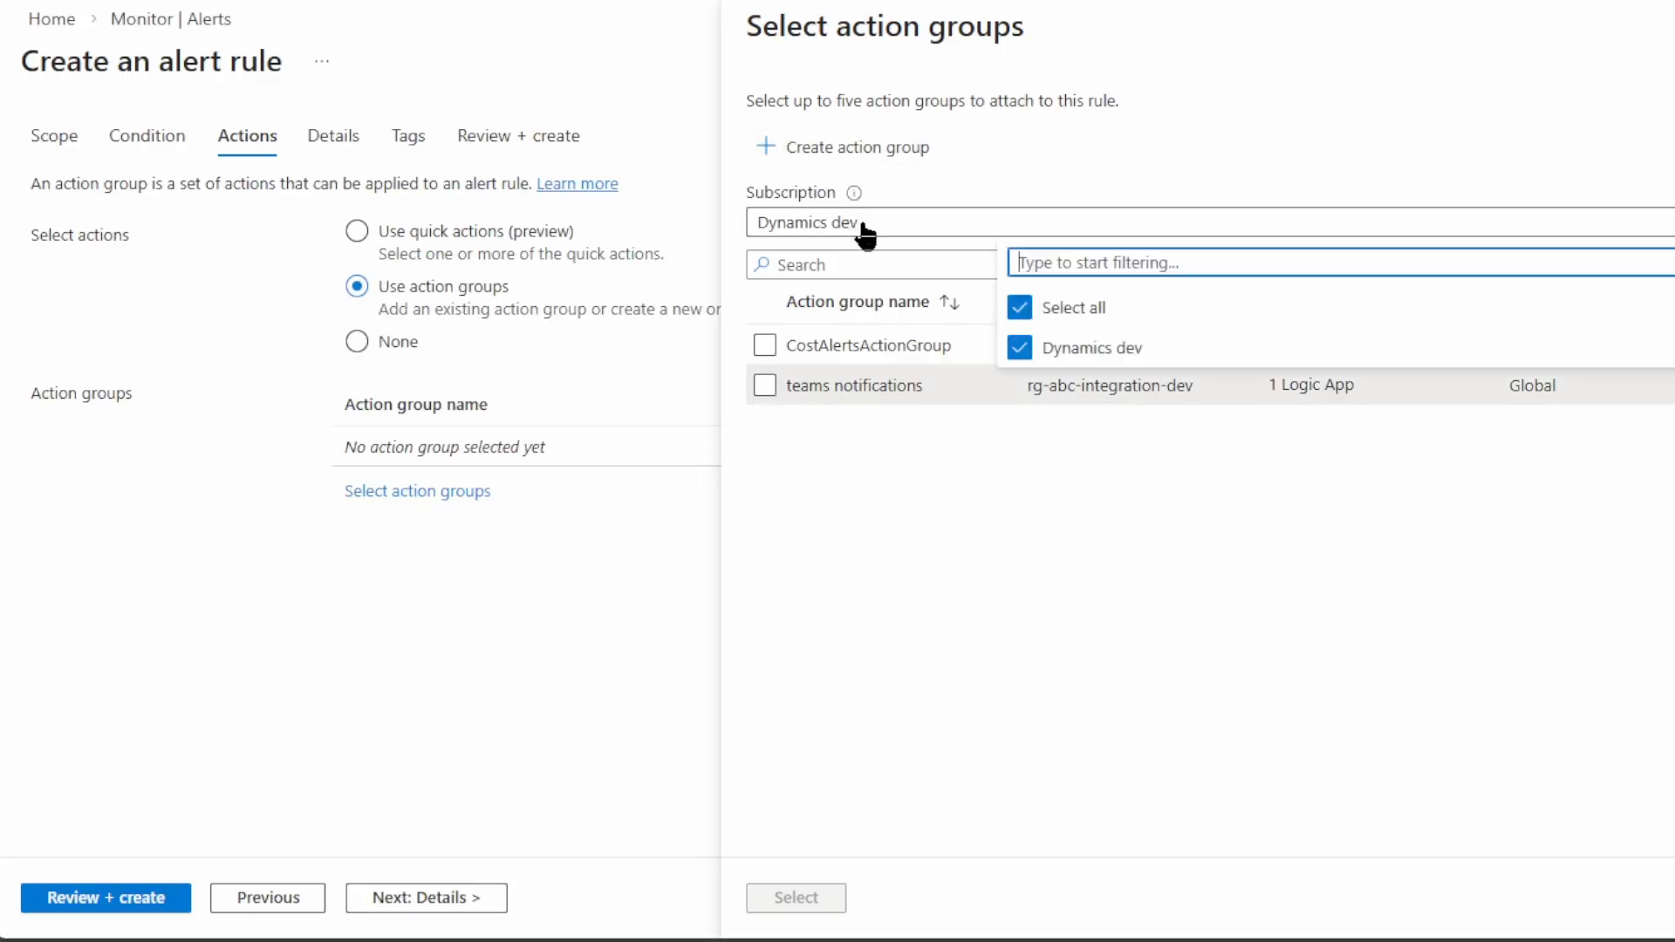
pyautogui.click(861, 223)
pyautogui.click(854, 161)
pyautogui.click(392, 394)
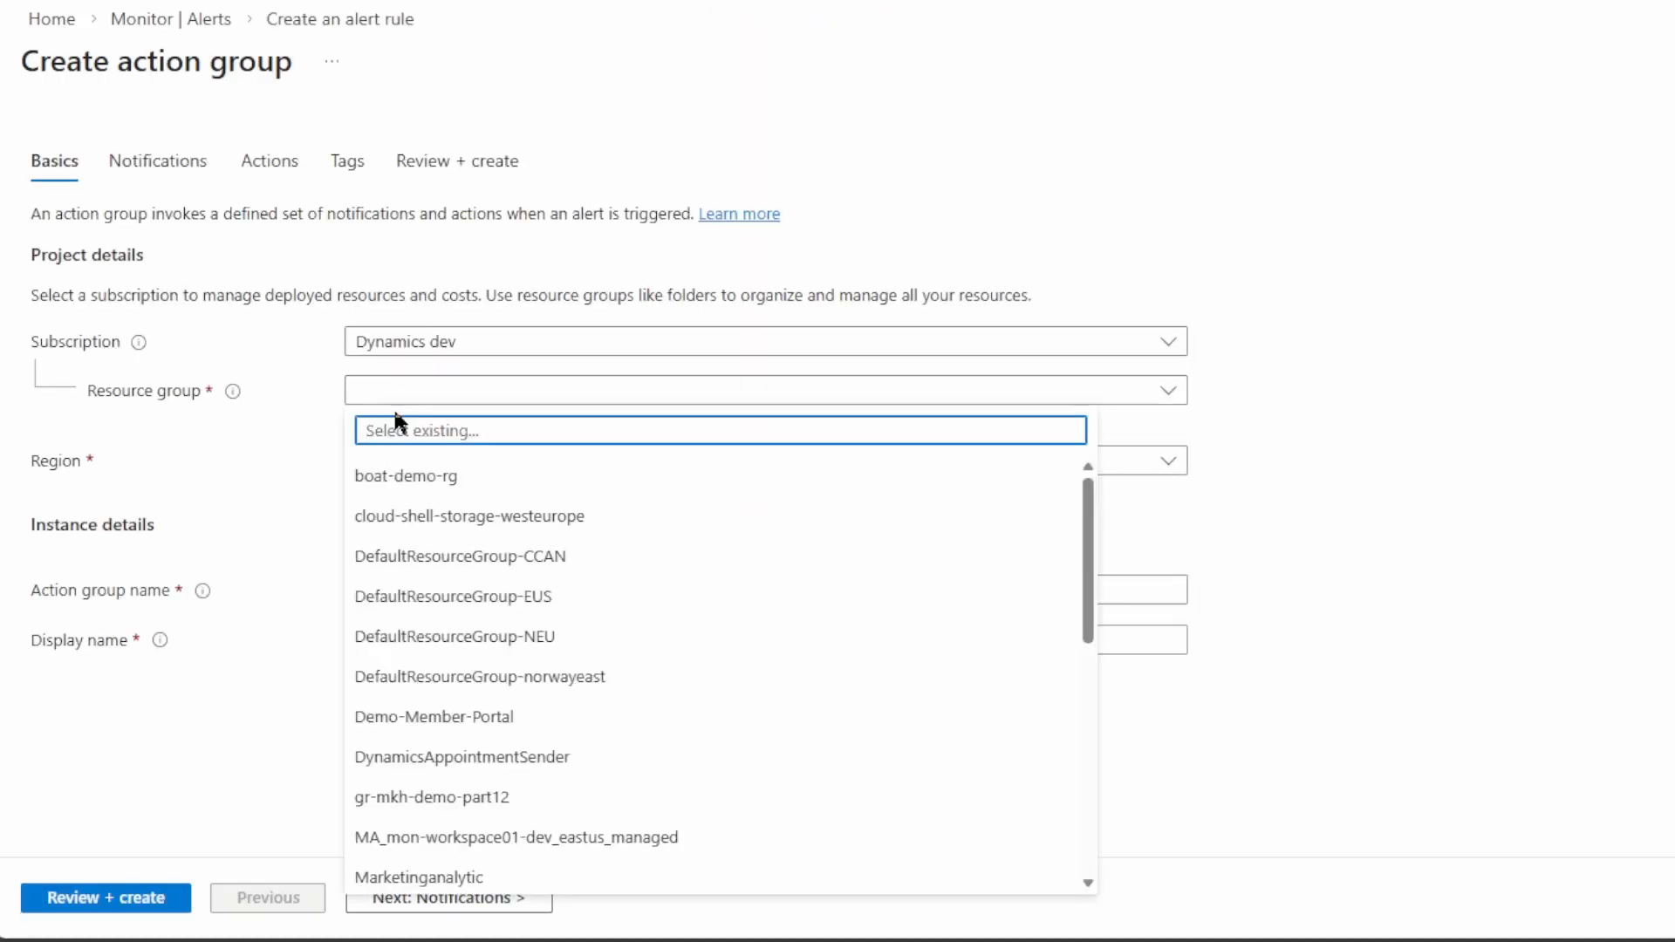
pyautogui.write('abc')
pyautogui.click(406, 478)
pyautogui.click(401, 591)
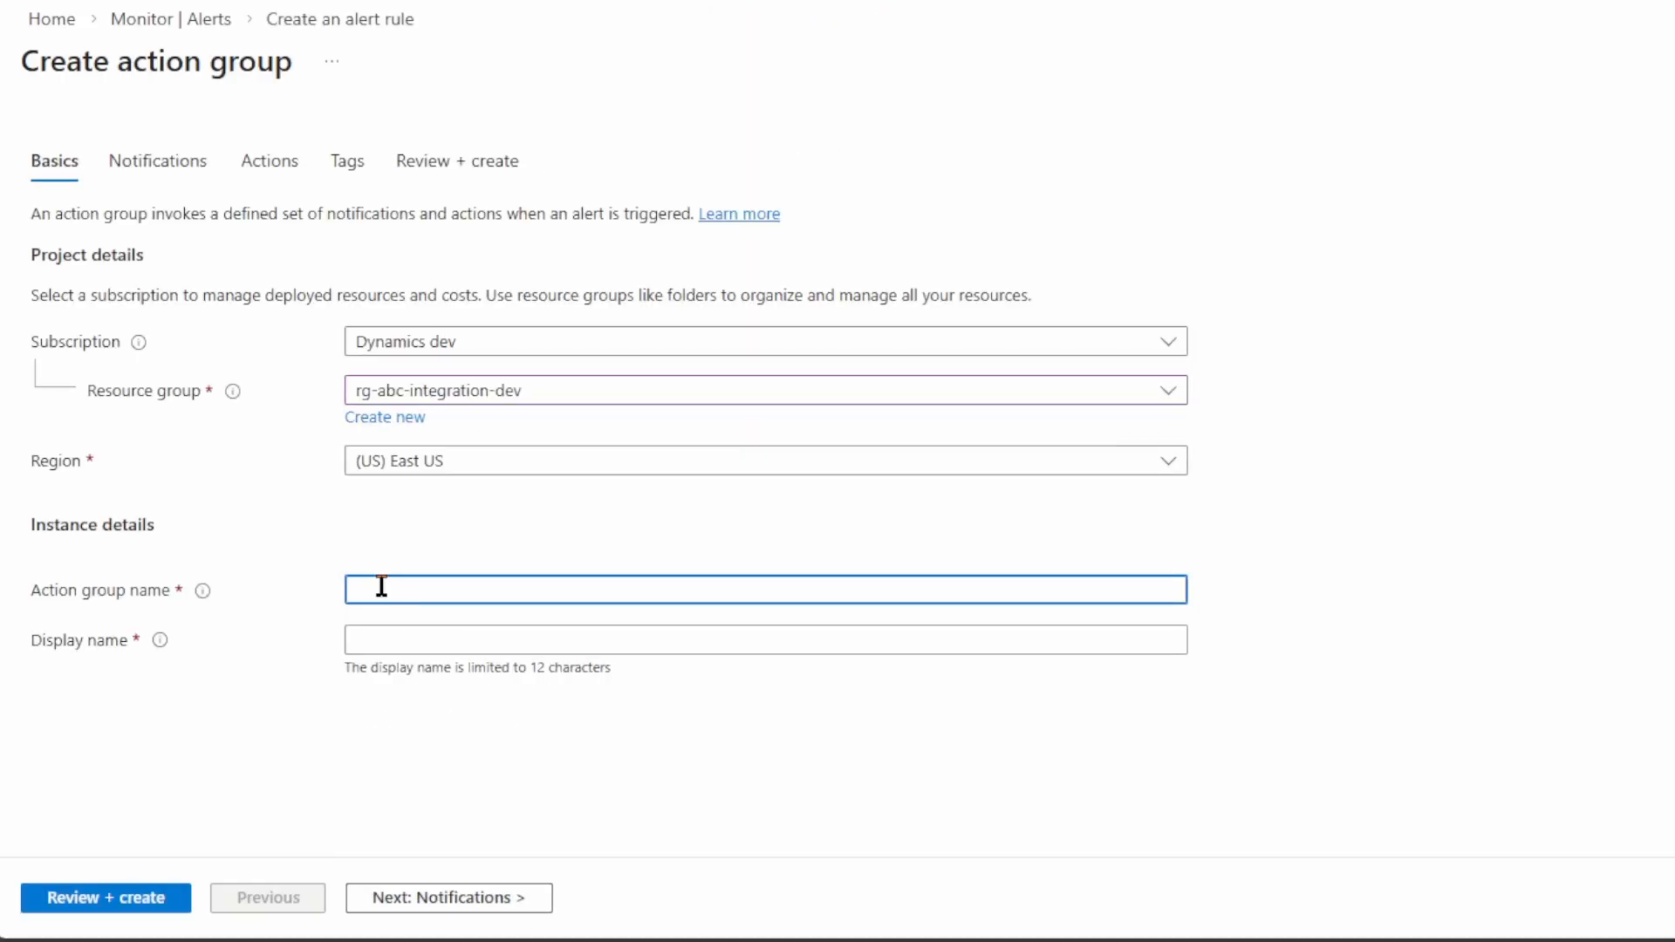
pyautogui.write('agrp-teamsnotifications-dev')
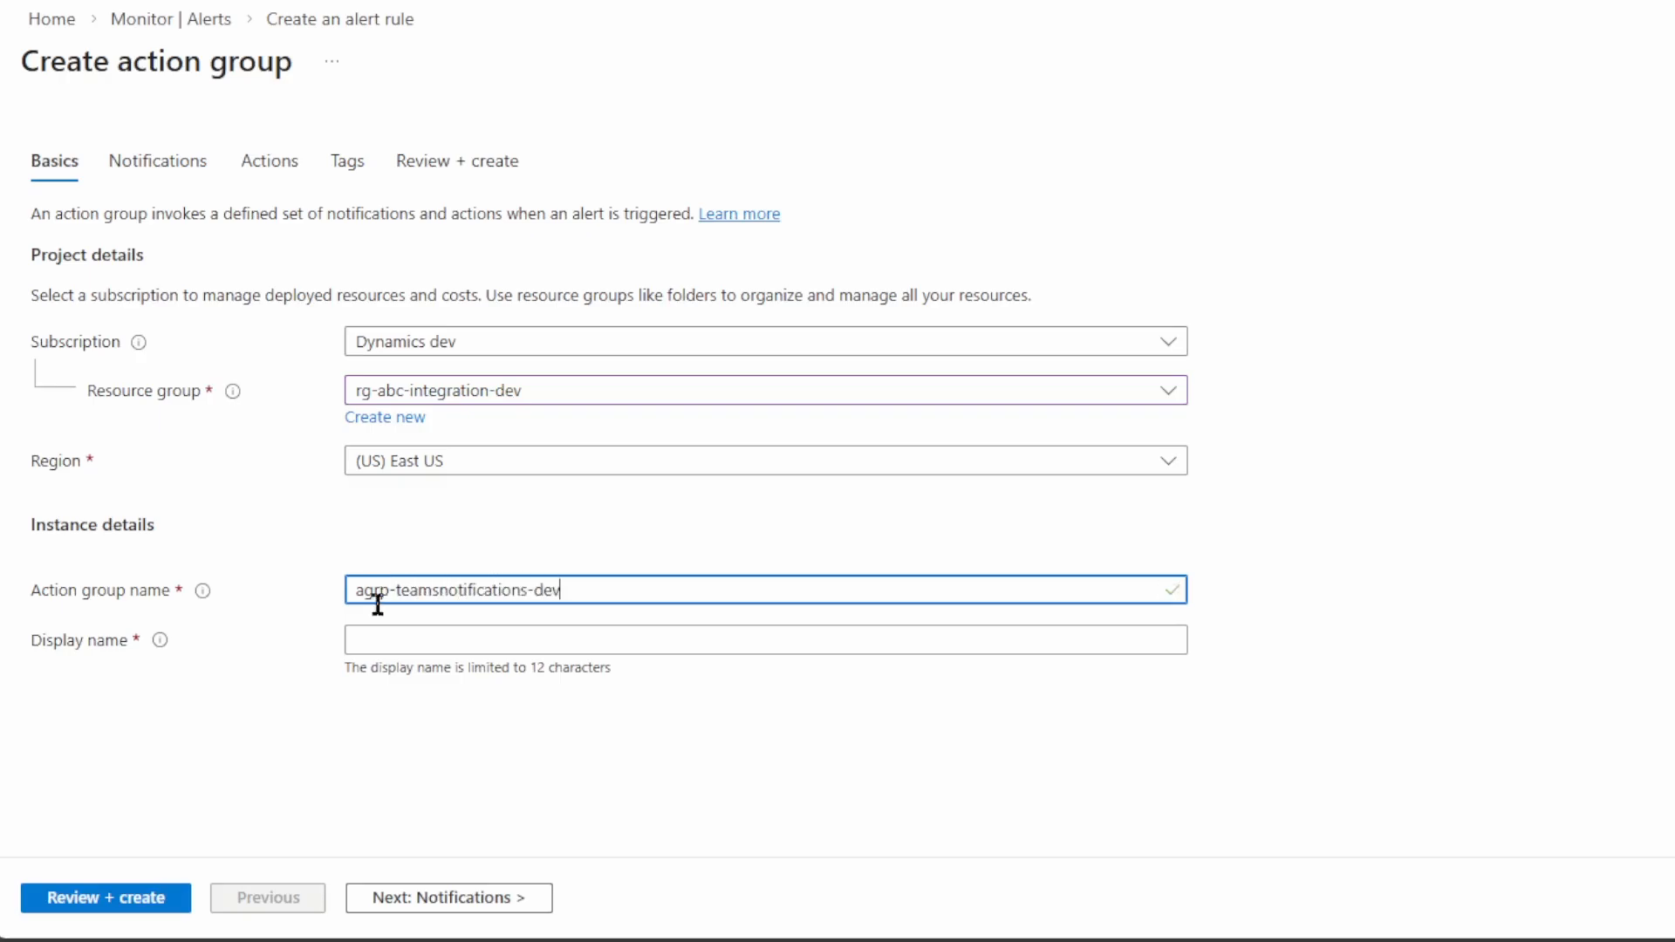
pyautogui.press('Tab')
pyautogui.write('MS Teams')
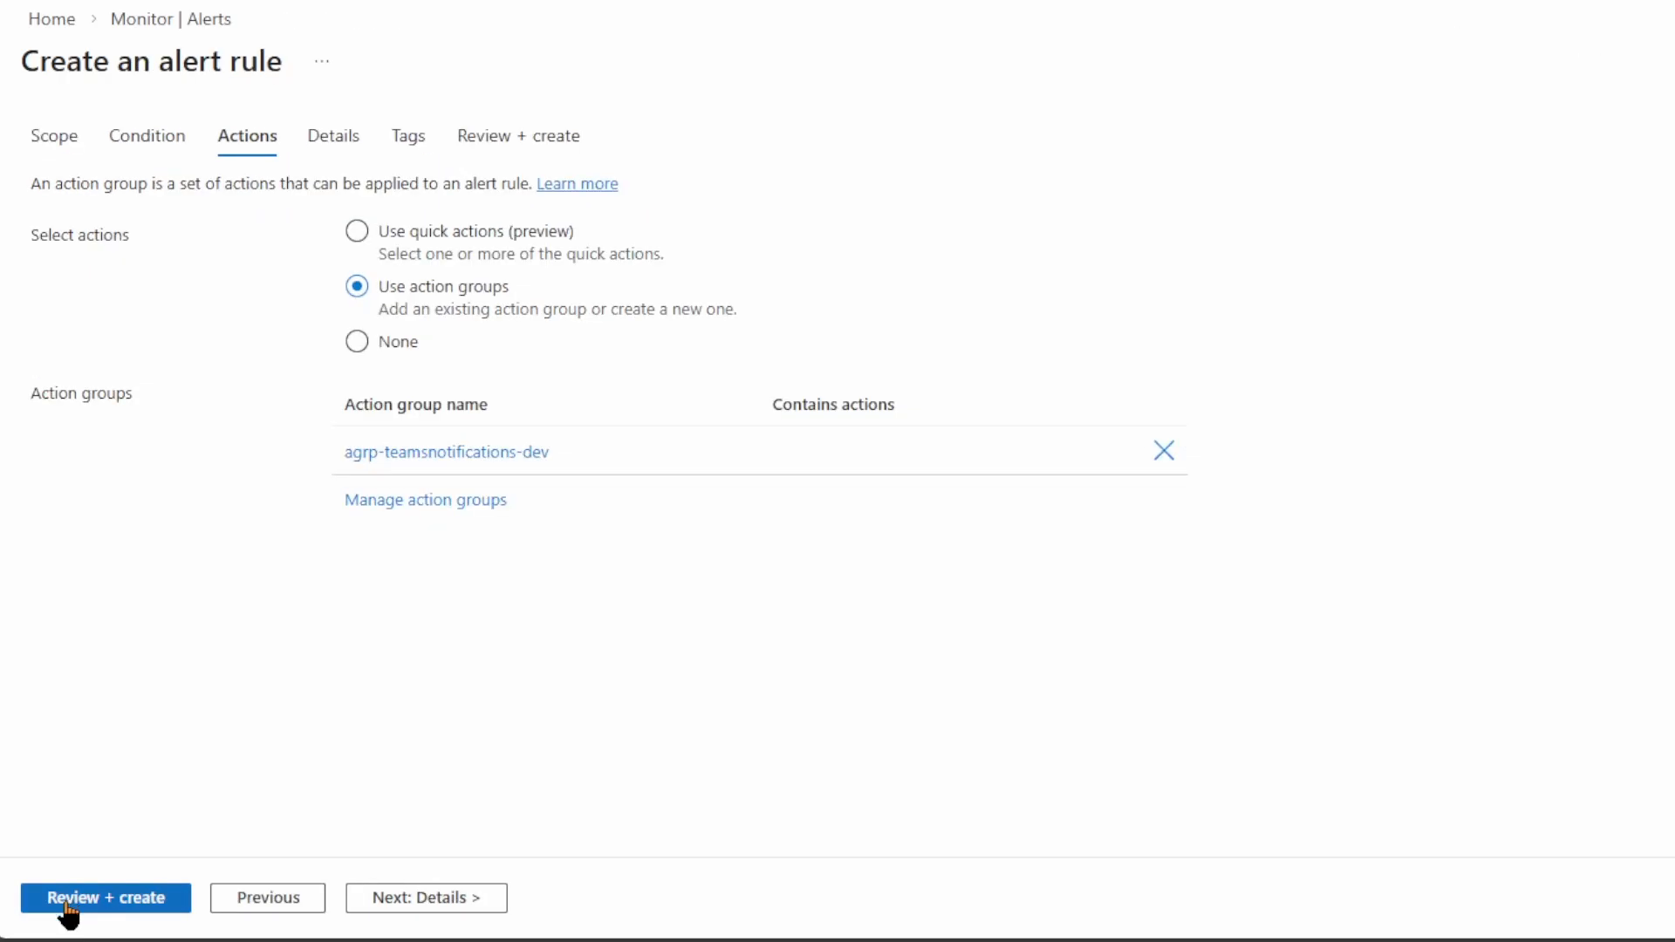
pyautogui.moveTo(286, 67); pyautogui.dragTo(7, 70)
# Open the agrp-teamsnotifications-dev action group and review its available action types
pyautogui.click(268, 241)
pyautogui.click(445, 452)
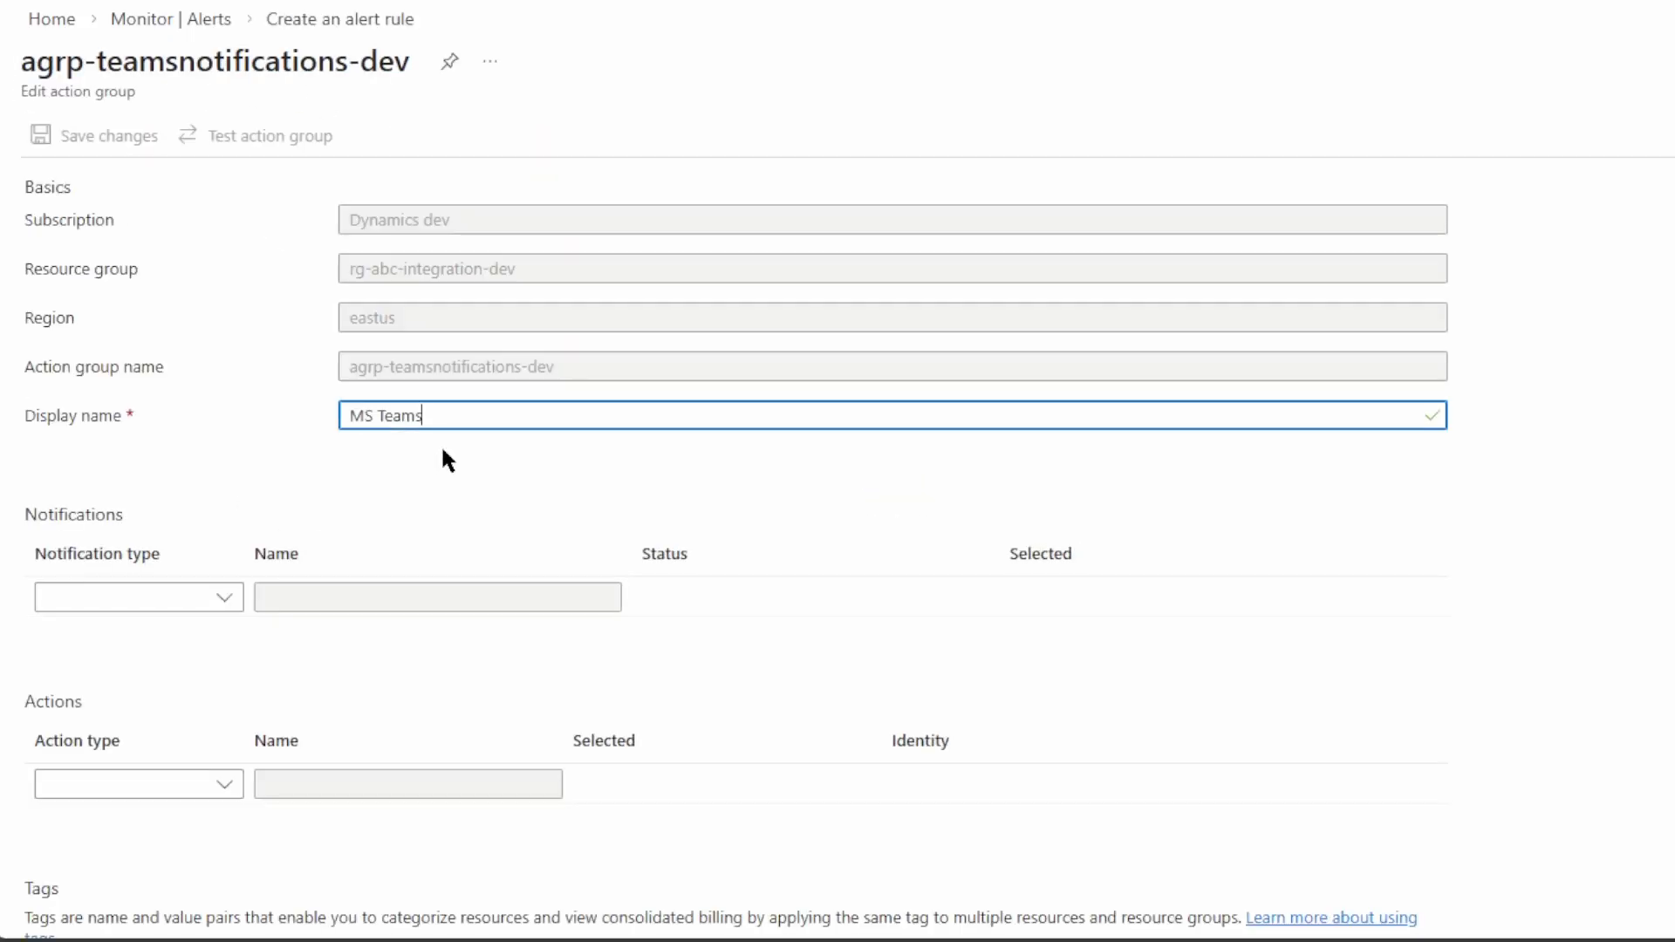
pyautogui.scroll(-2, 250, 645)
pyautogui.click(229, 628)
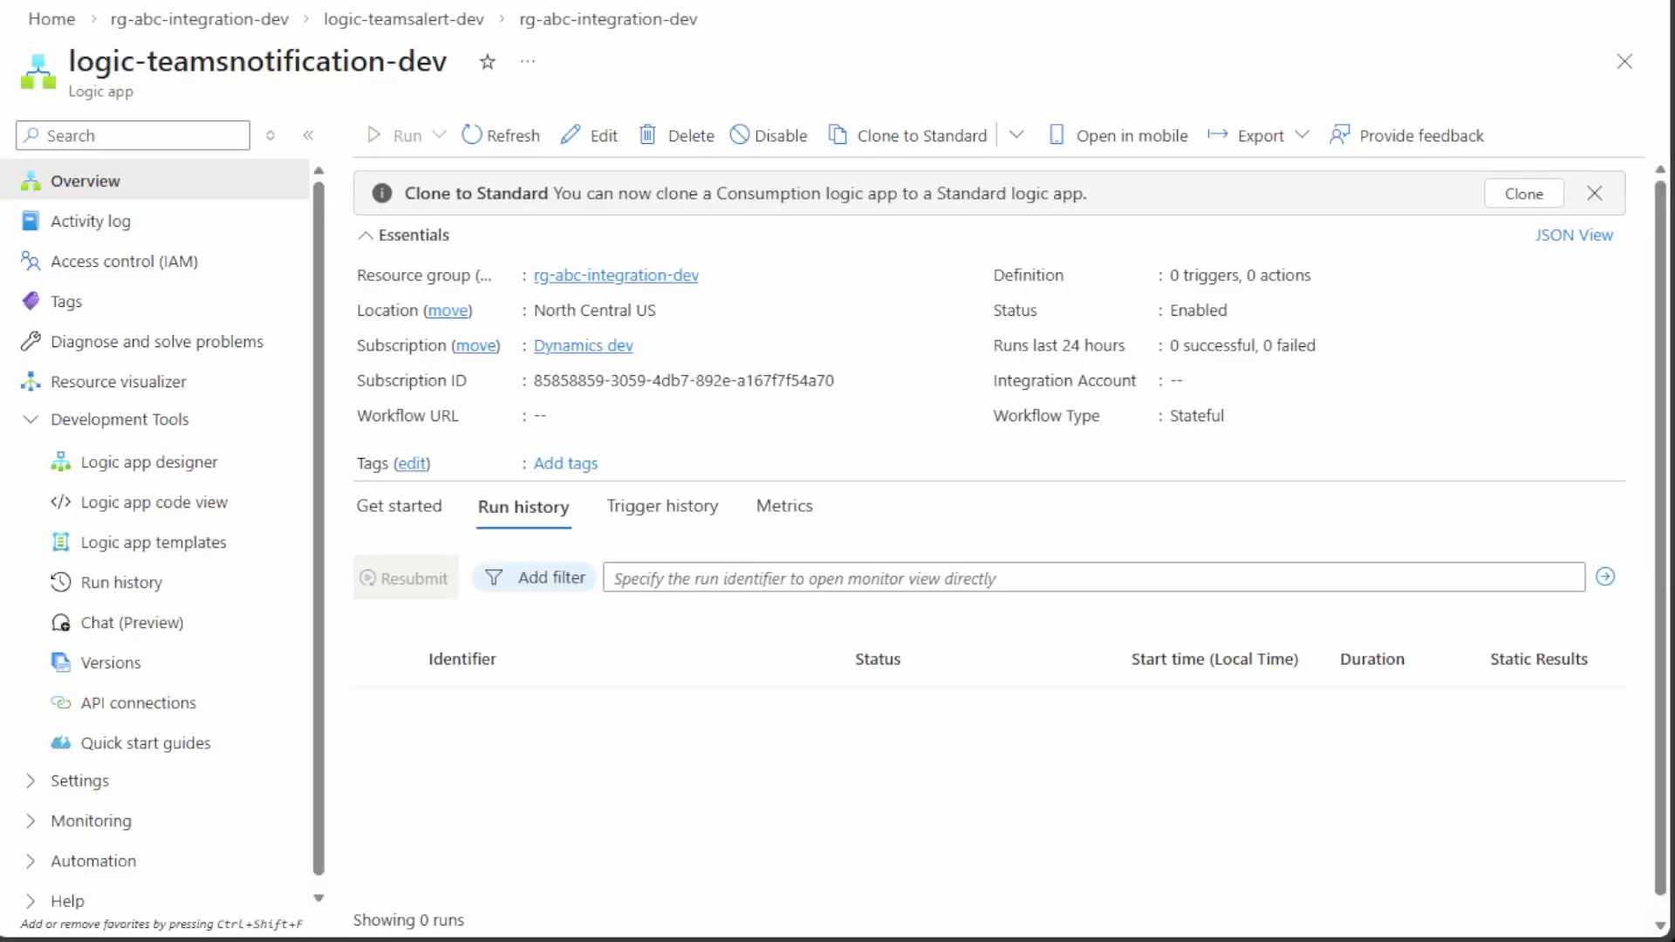
# Give logic-teamsnotification-dev a When an HTTP request is received trigger and bring up the add-step options
pyautogui.click(70, 465)
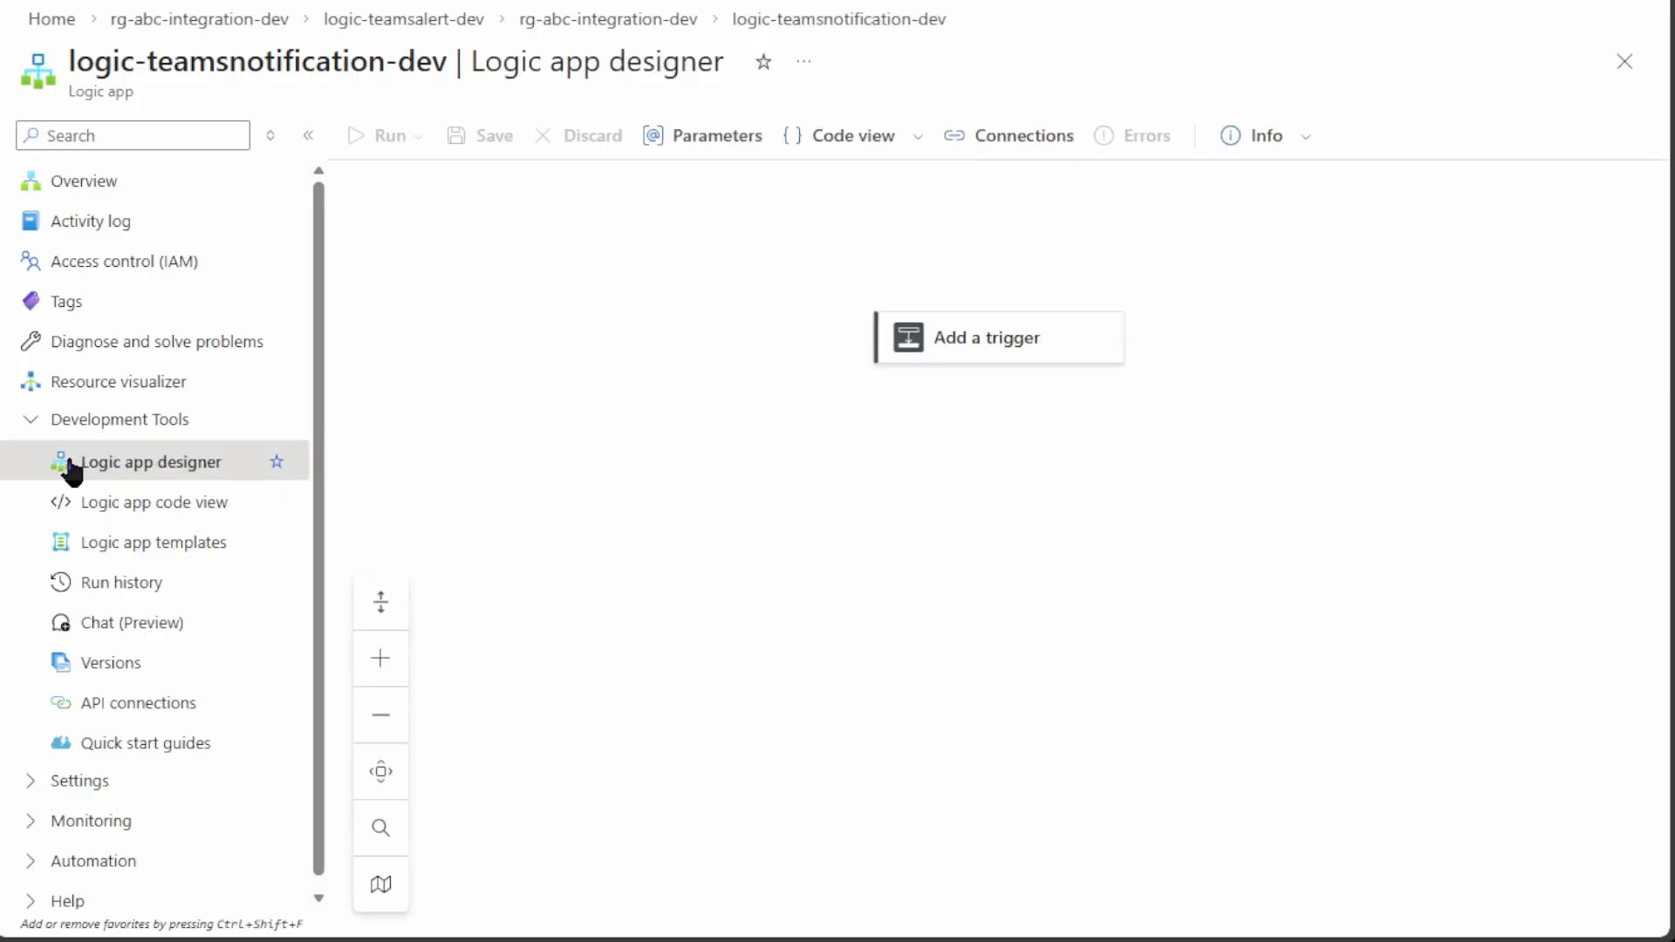
pyautogui.click(995, 340)
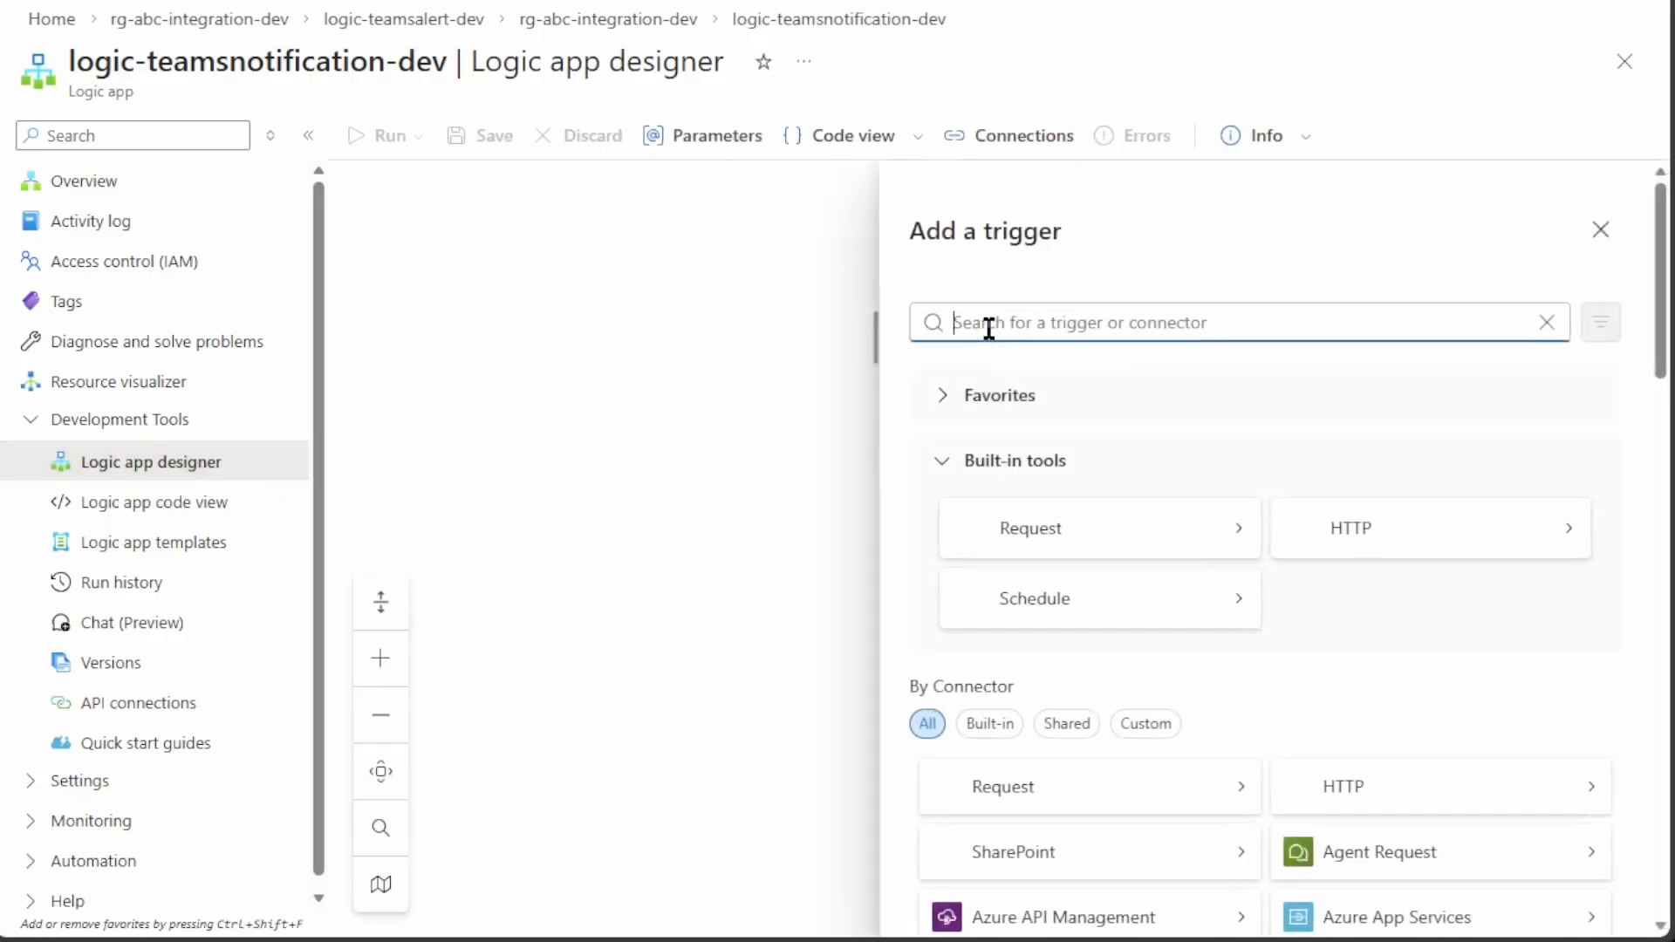
pyautogui.click(1082, 528)
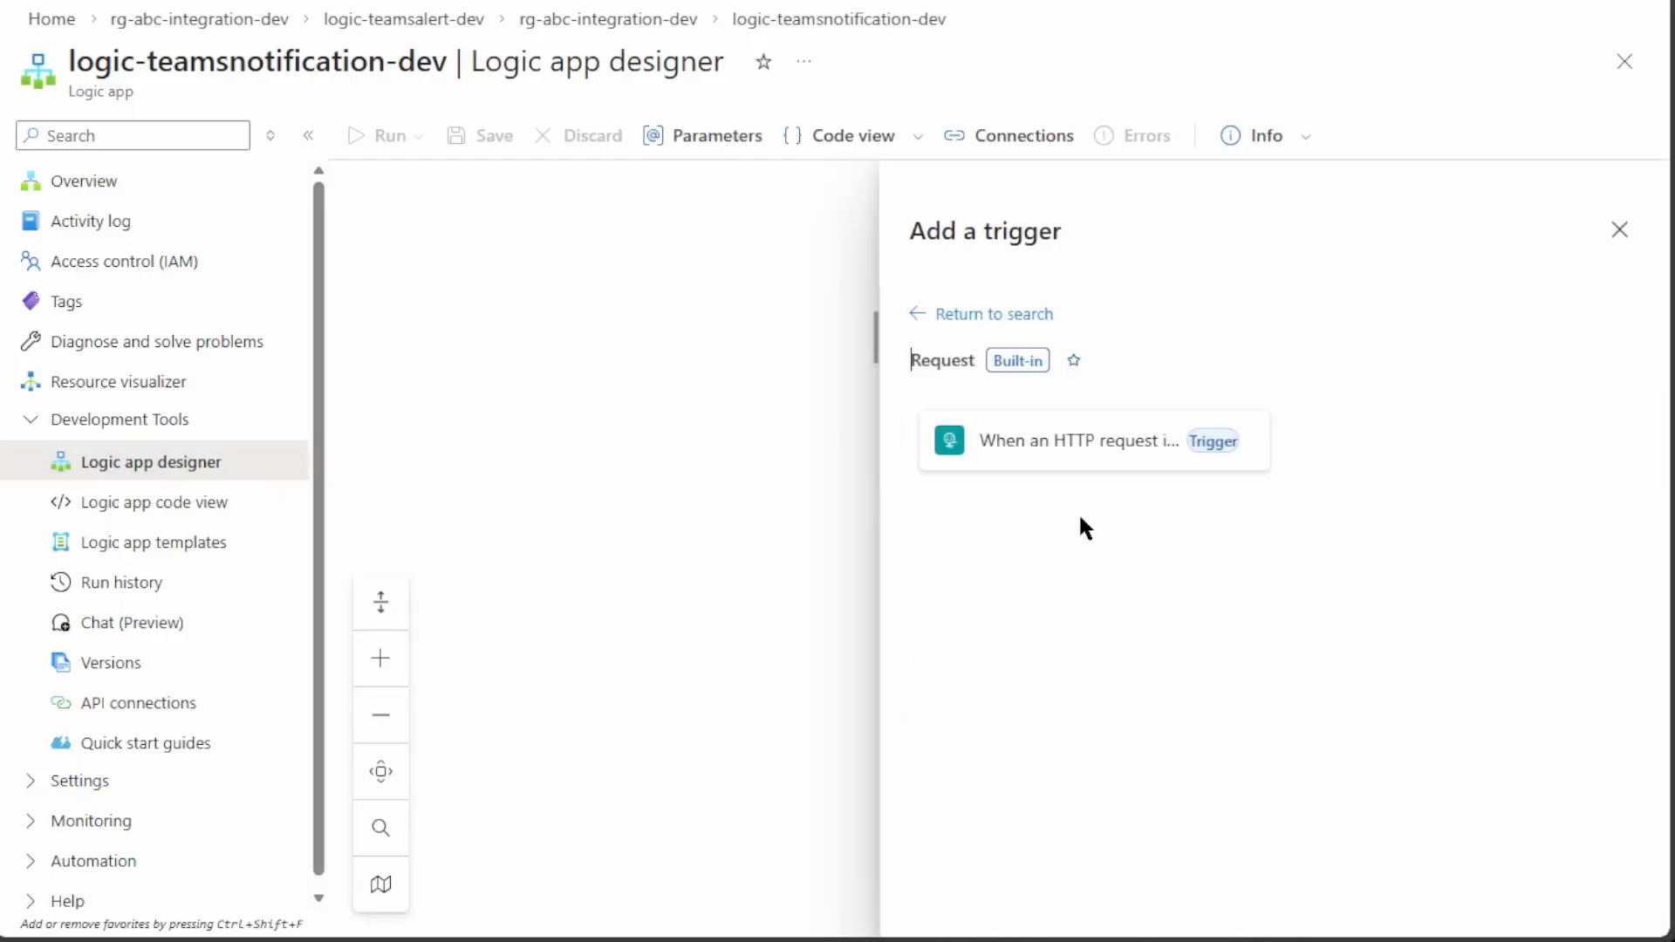
pyautogui.click(1043, 445)
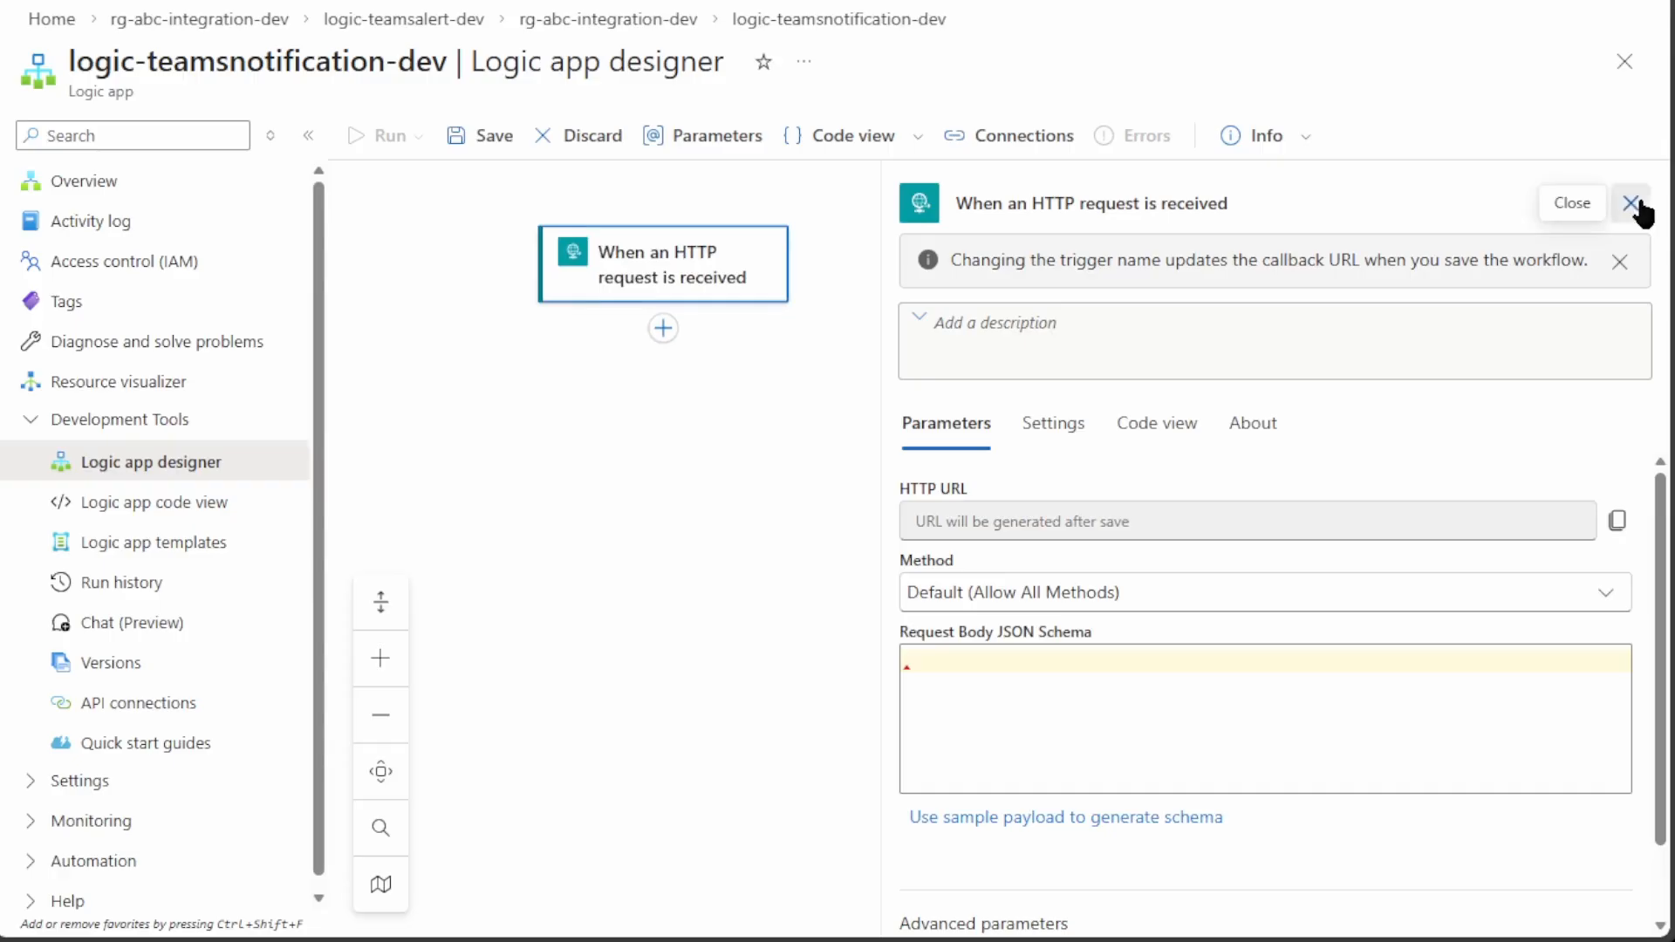
pyautogui.click(1633, 203)
pyautogui.click(1060, 335)
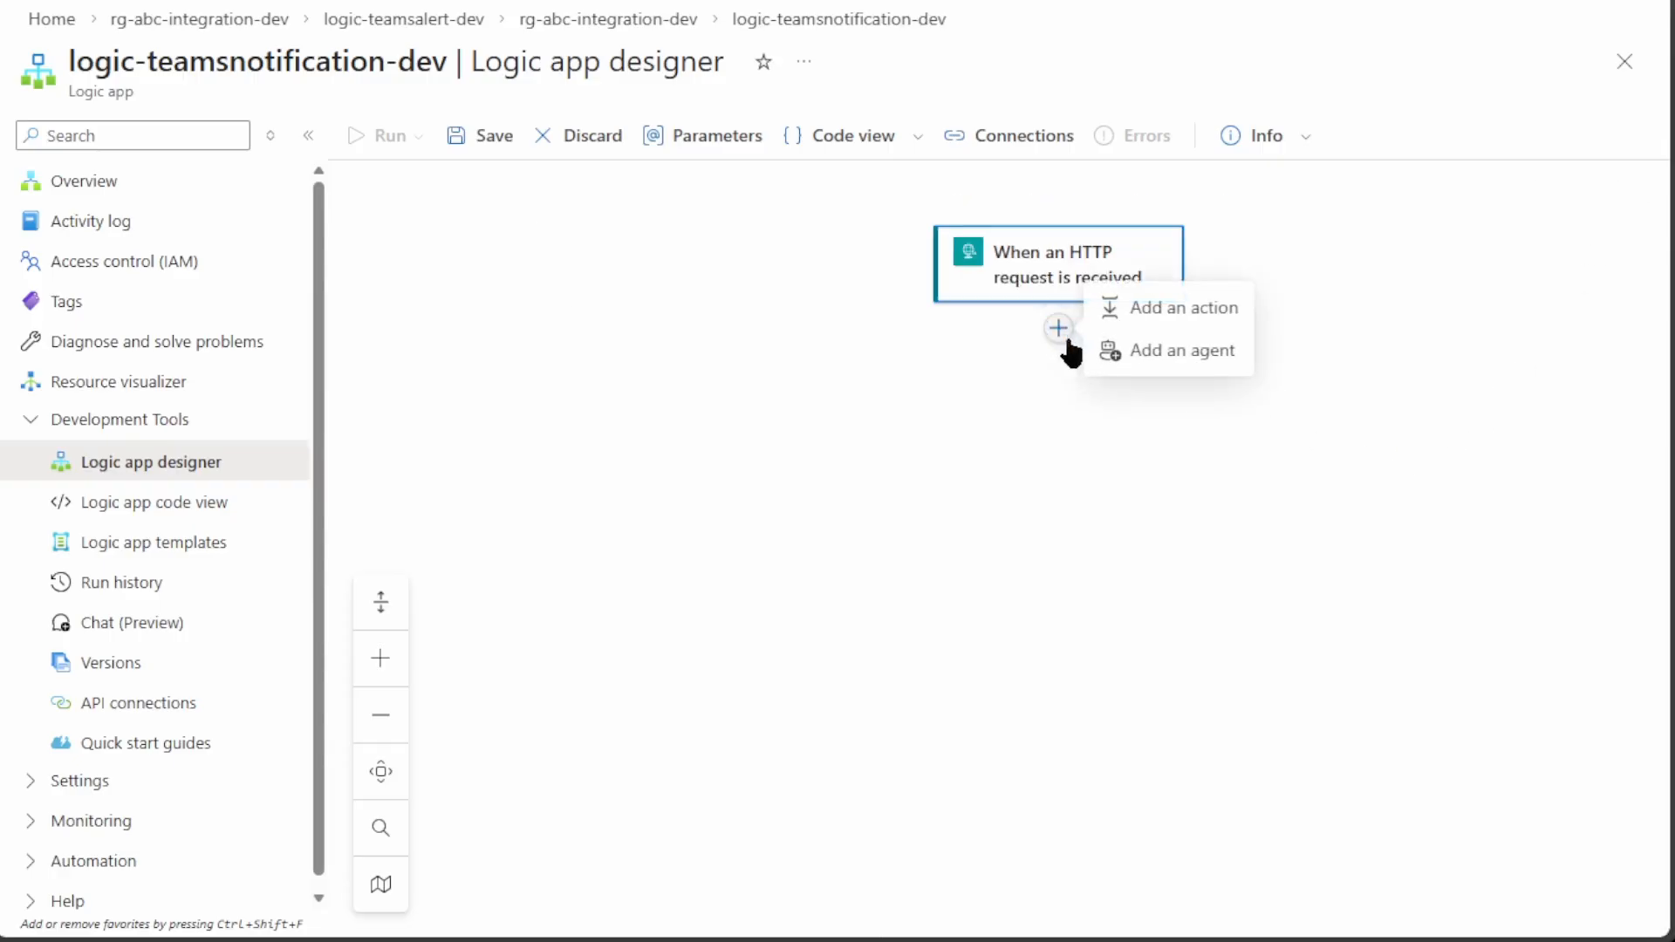
# Add the Microsoft Teams Post message in a chat or channel action and sign in
pyautogui.click(1143, 314)
pyautogui.write('tea')
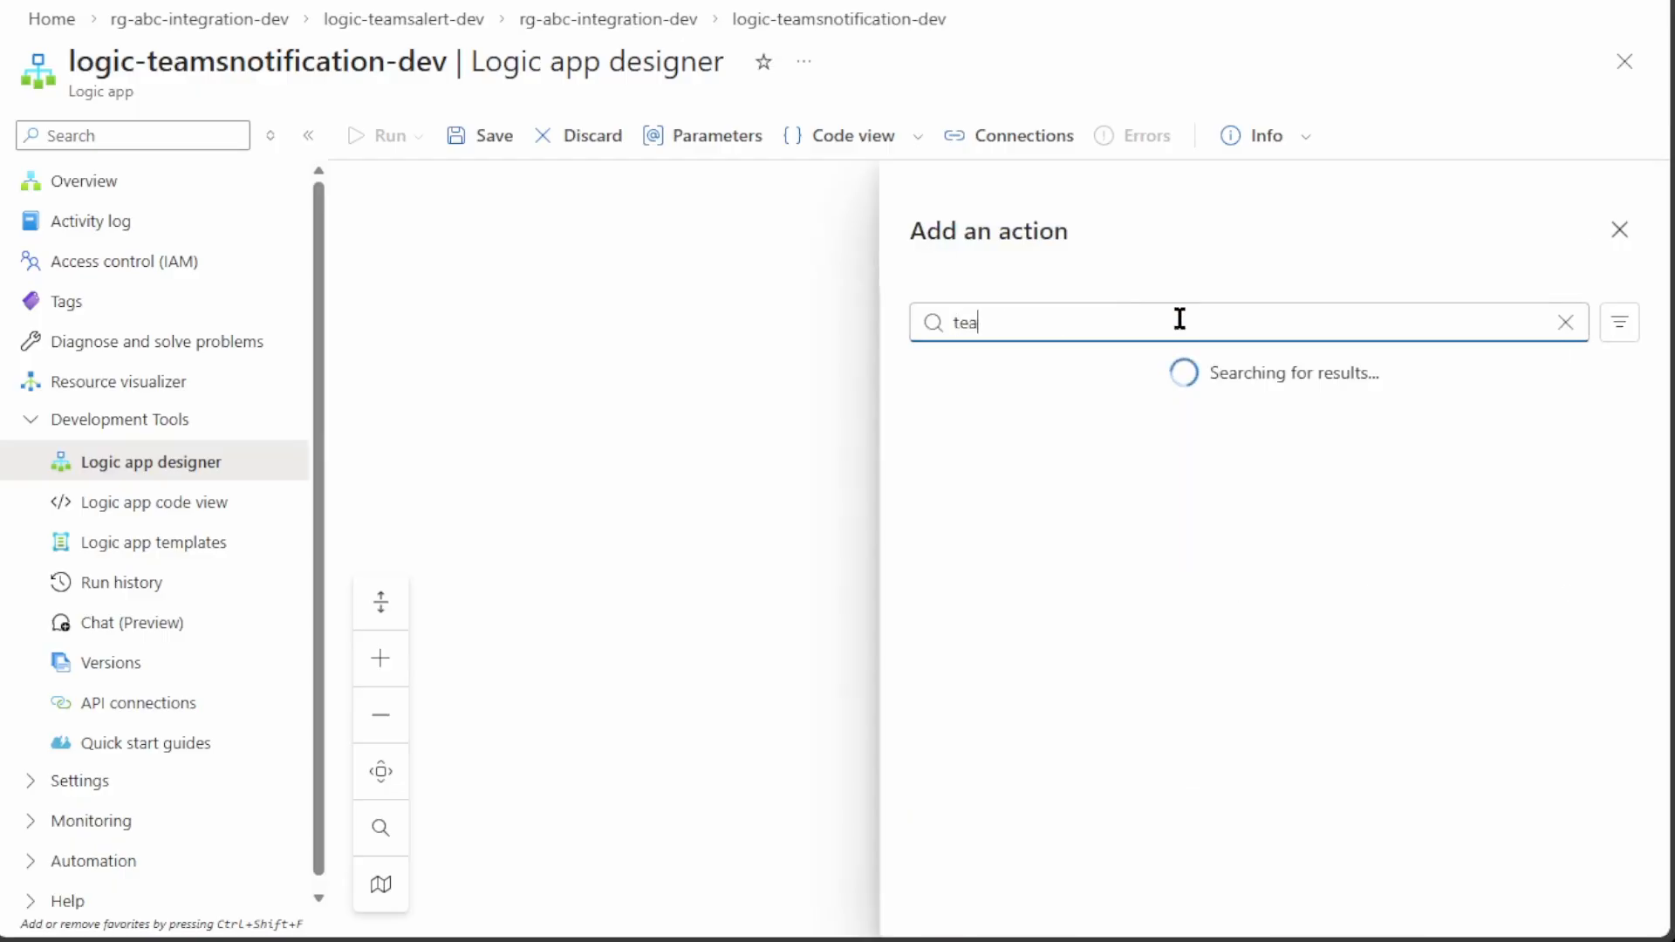
pyautogui.write('ms')
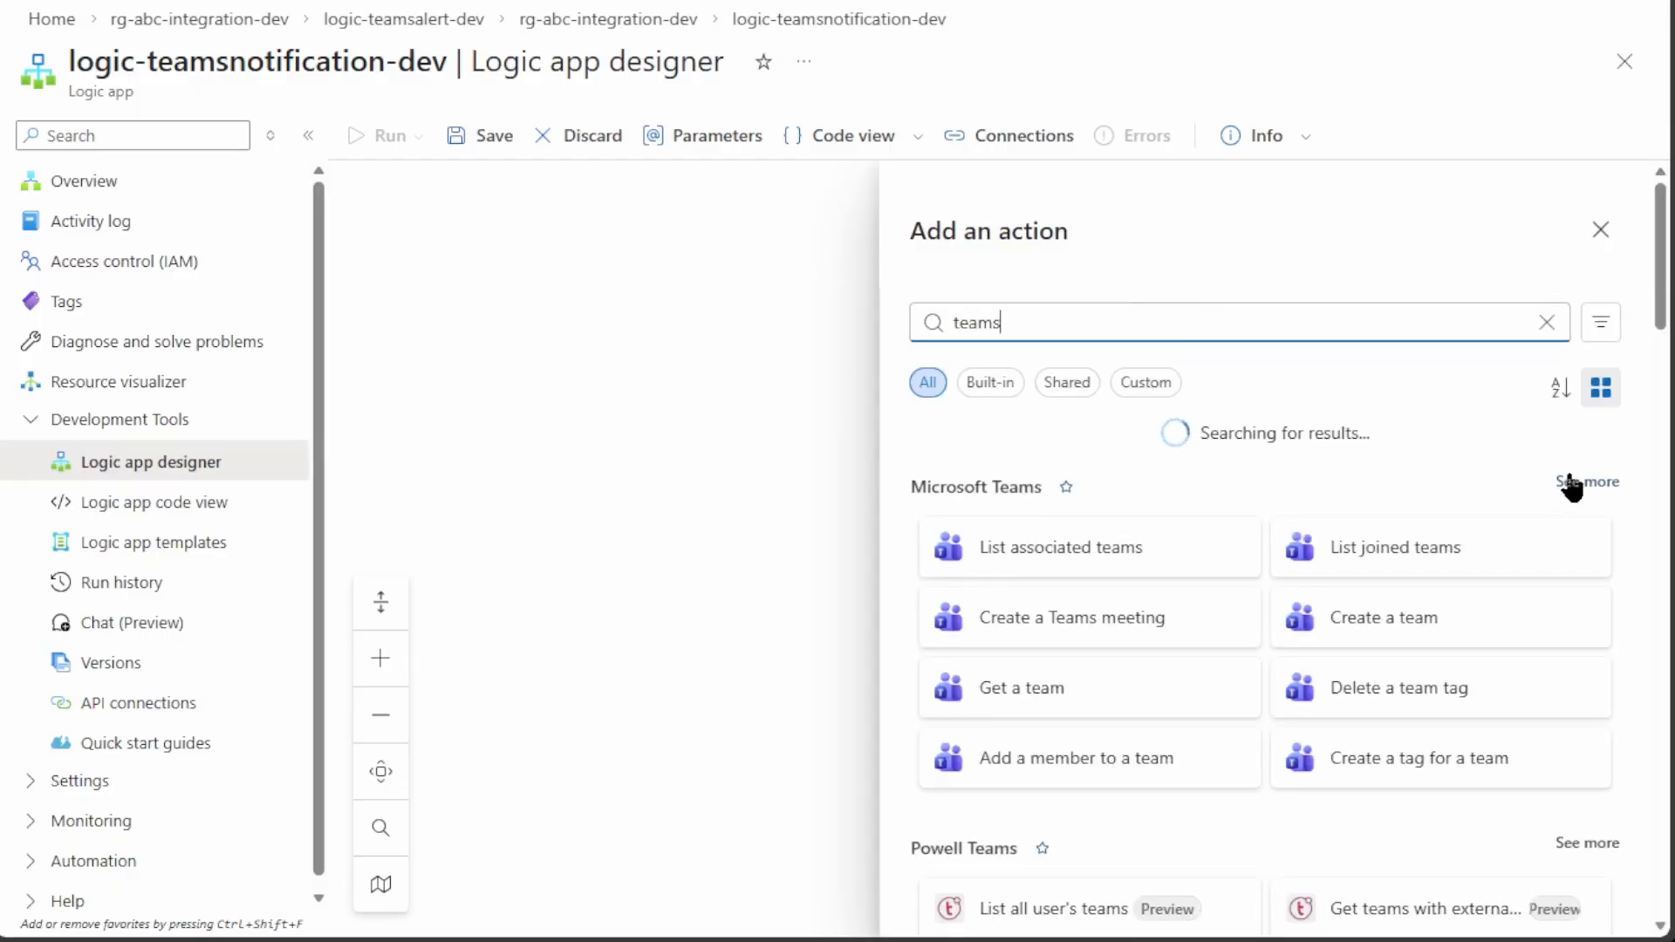
pyautogui.click(1571, 484)
pyautogui.scroll(-3, 1562, 576)
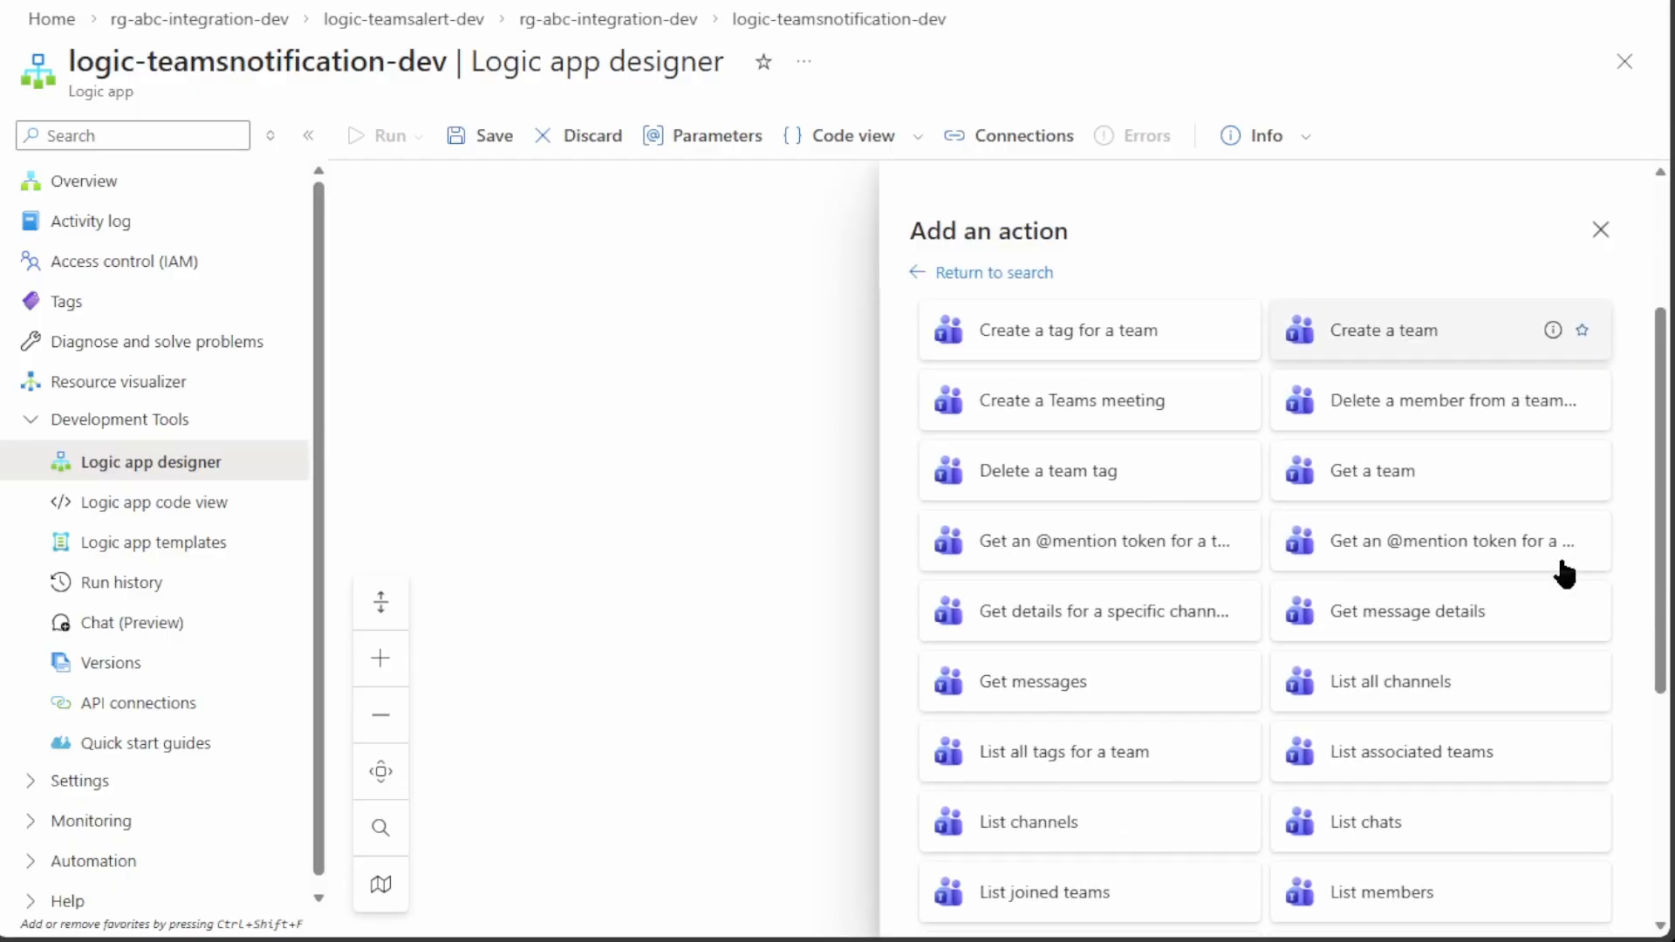
pyautogui.scroll(-5, 1562, 573)
pyautogui.click(1054, 754)
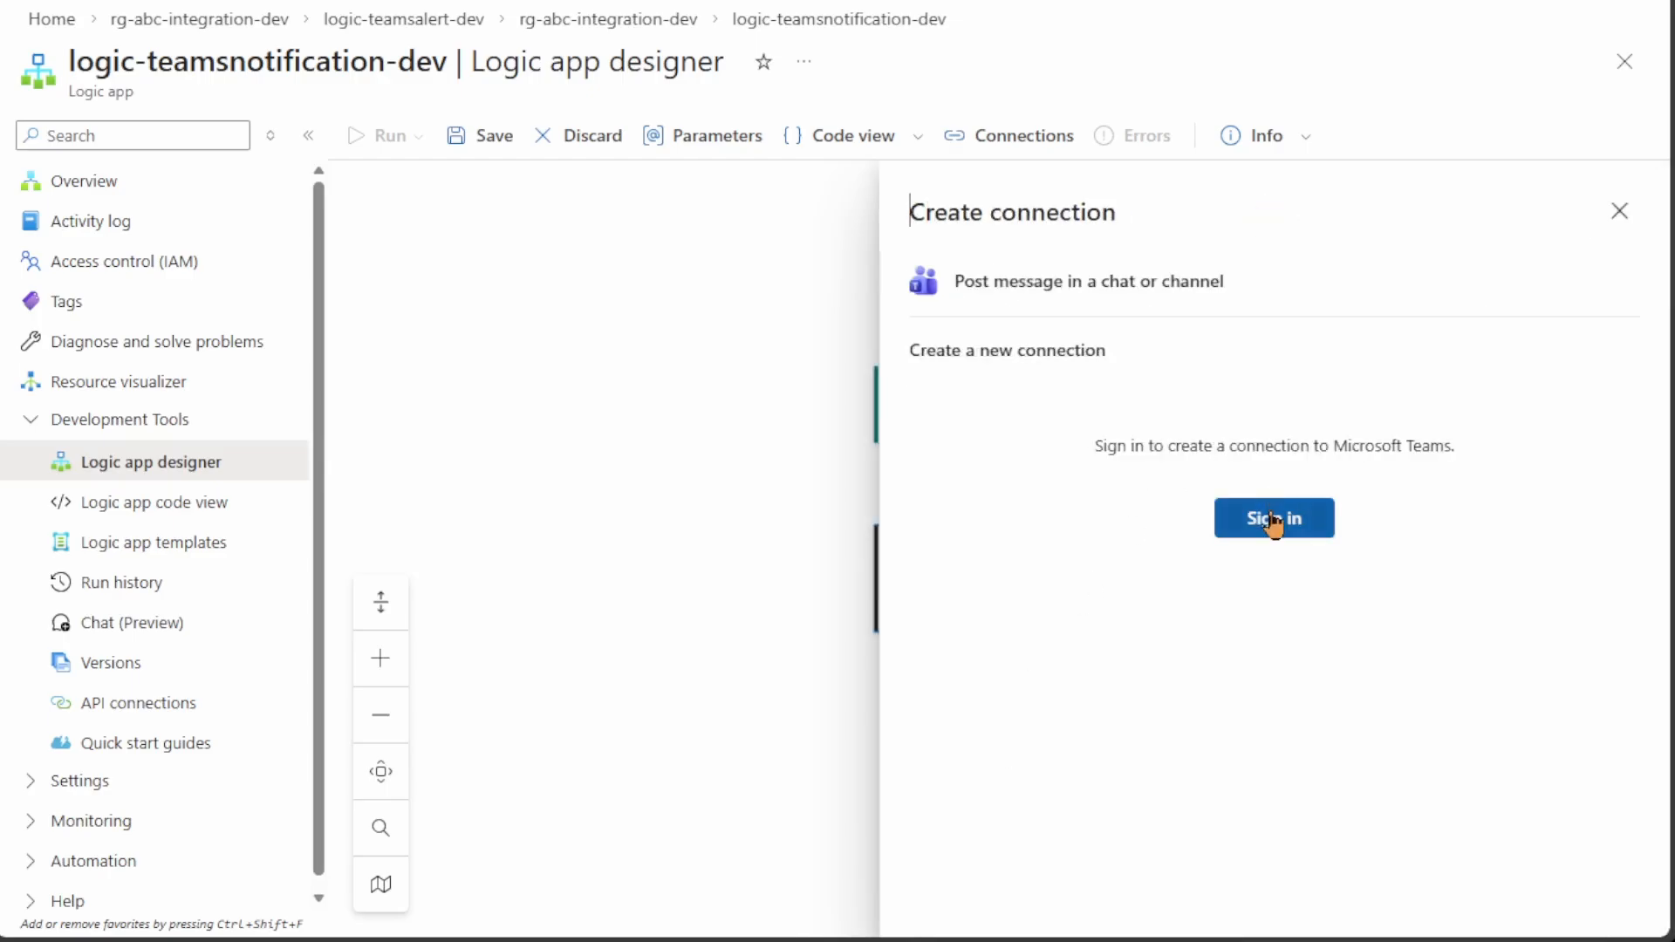
pyautogui.click(1274, 520)
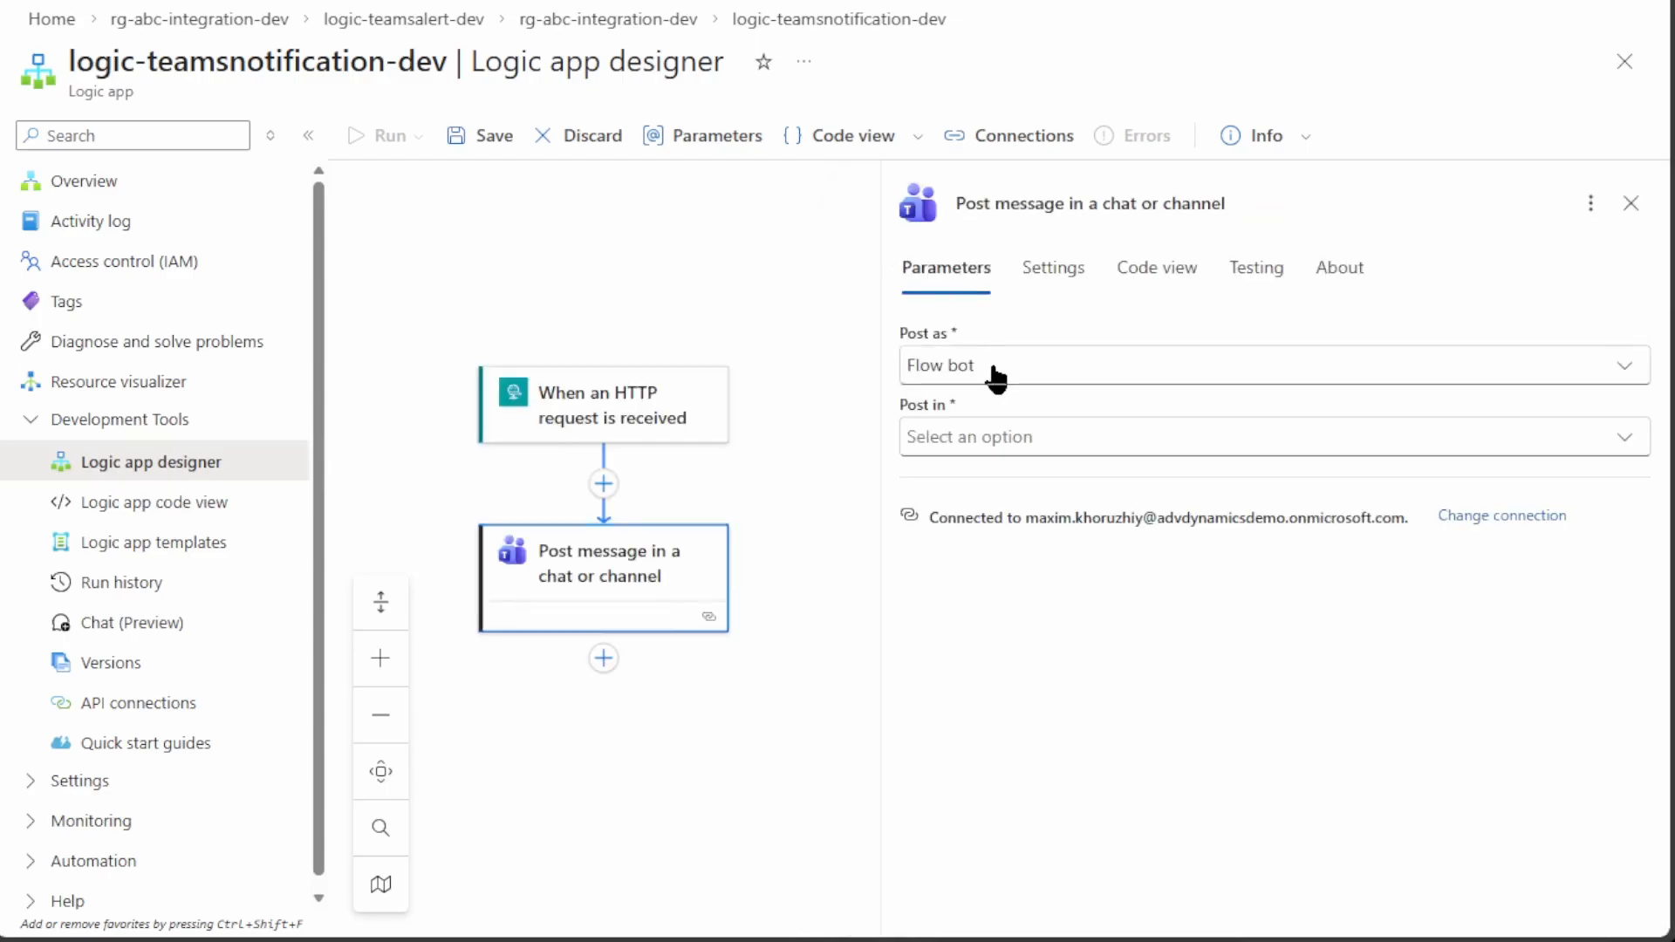
# Post as Flow bot to the Advania Norway DynamicsDemo team's Azure Monitoring channel; paste the alert schema into the trigger
pyautogui.click(995, 373)
pyautogui.click(1000, 440)
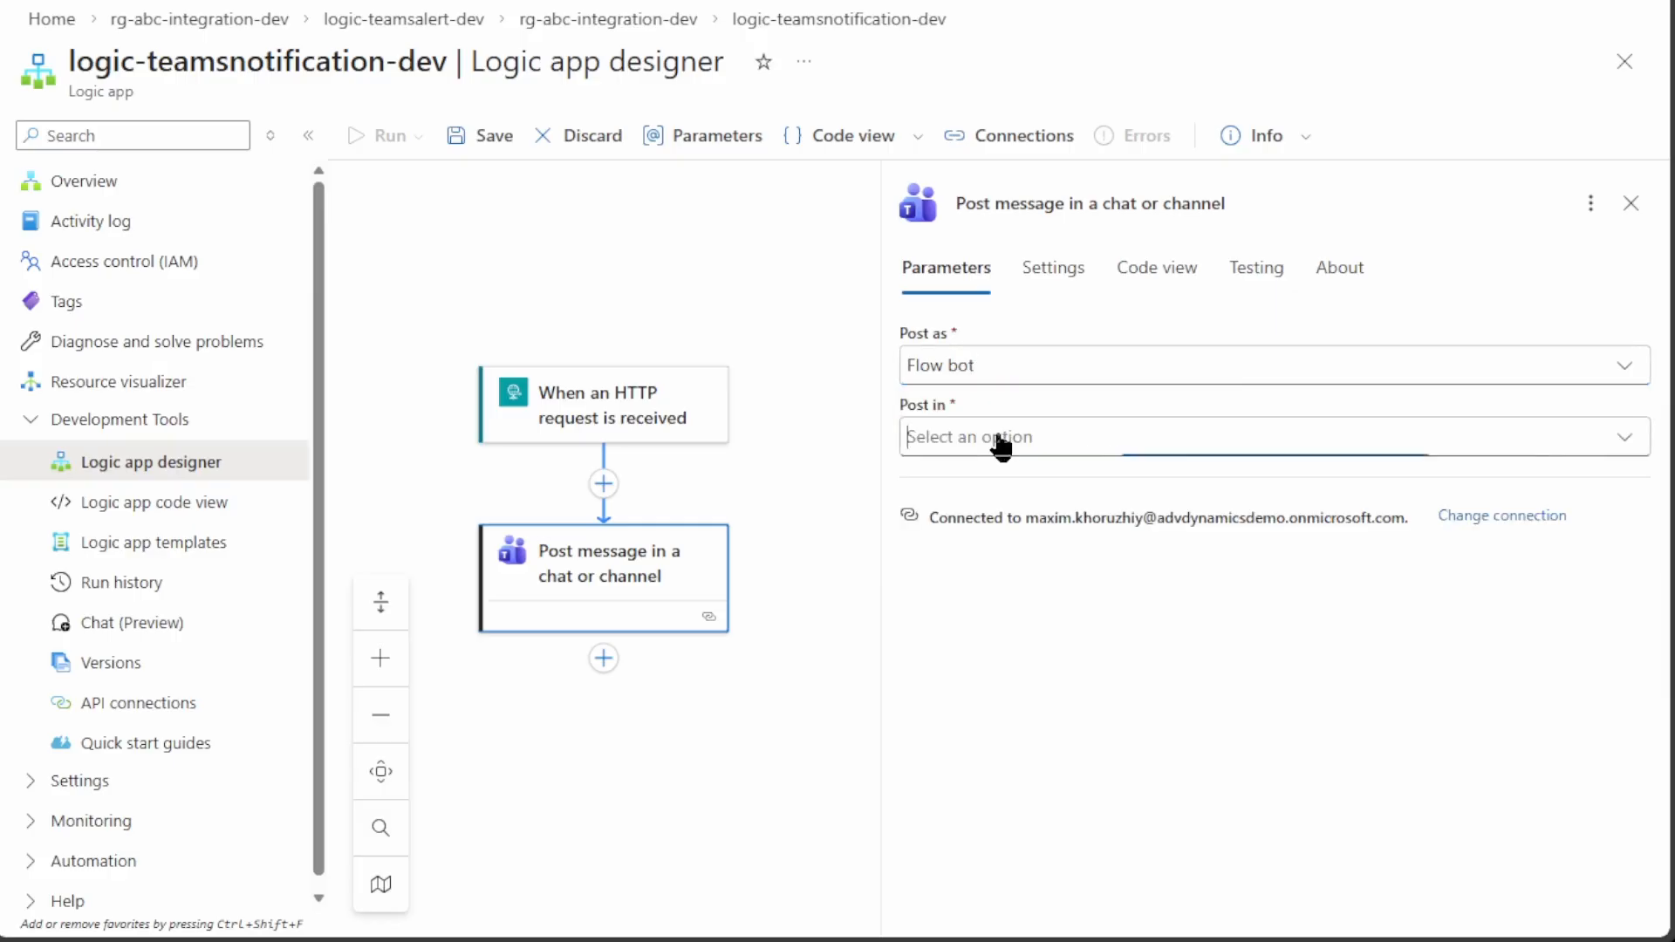
pyautogui.click(1001, 479)
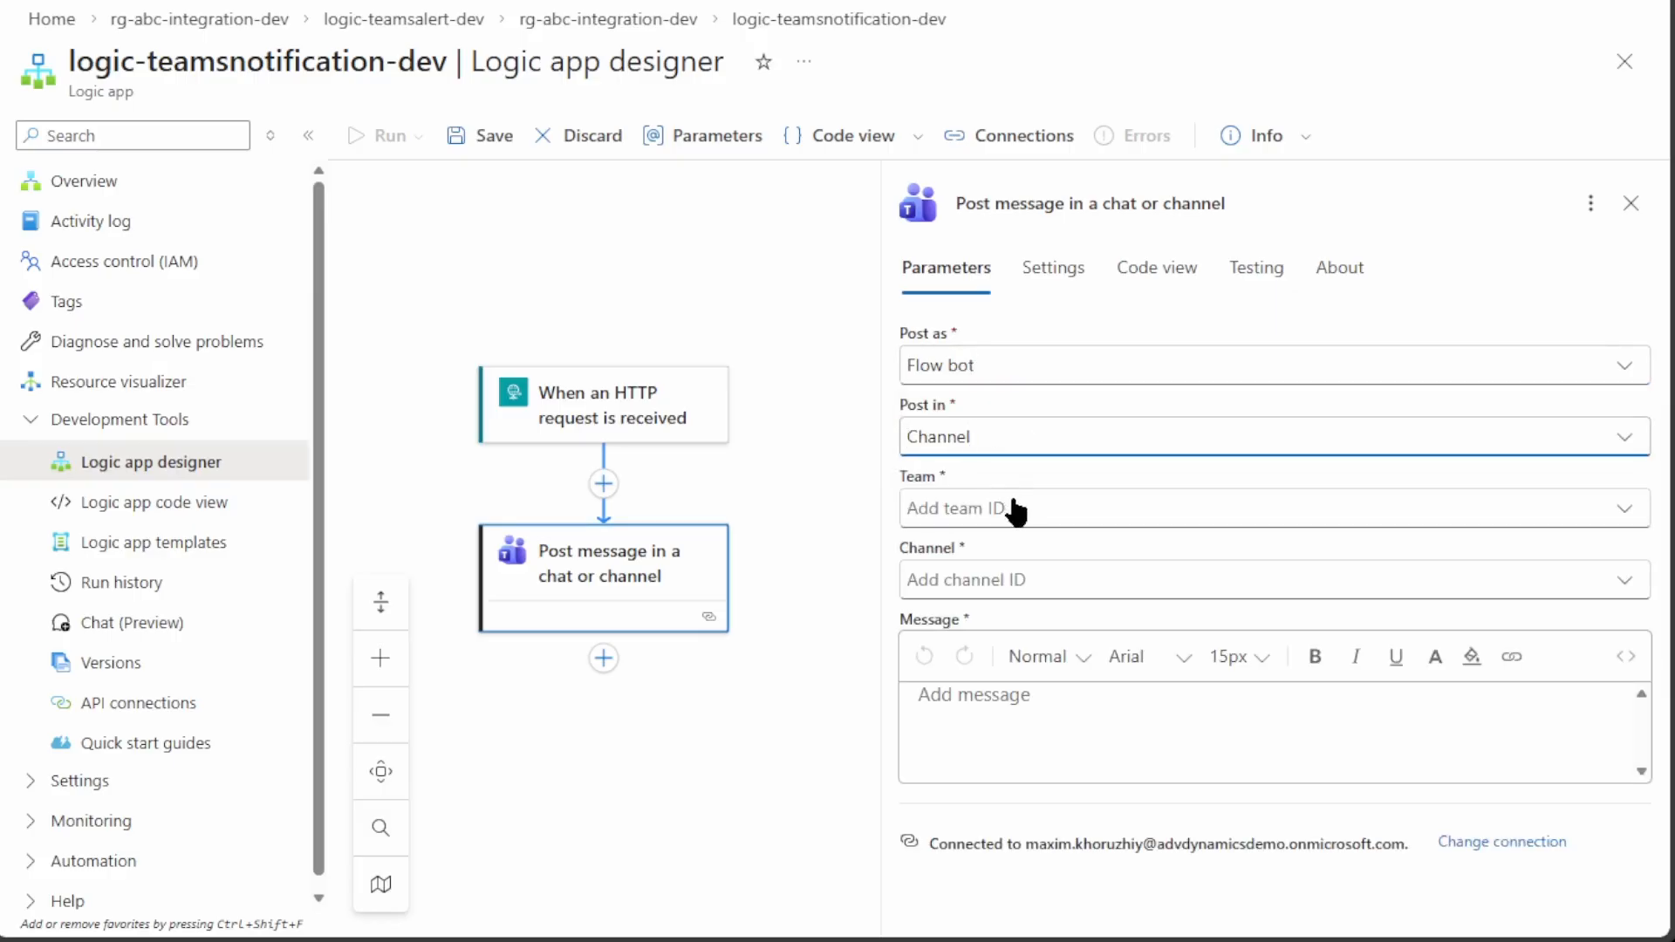
pyautogui.click(1013, 511)
pyautogui.click(1030, 563)
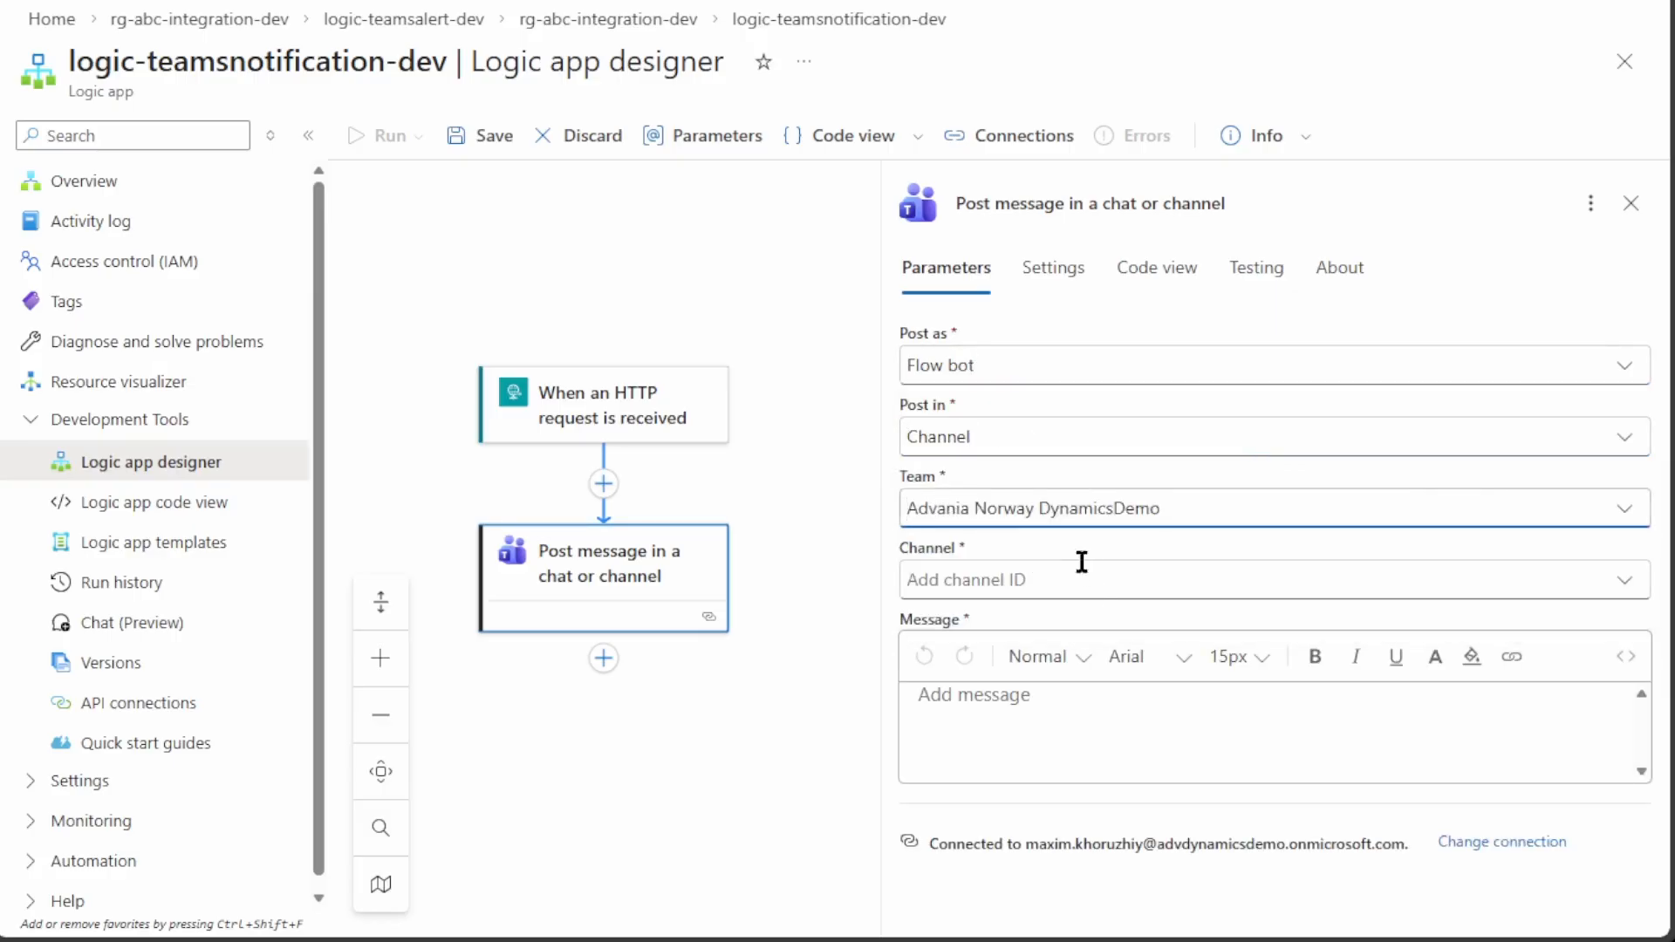
pyautogui.click(1087, 583)
pyautogui.click(1096, 621)
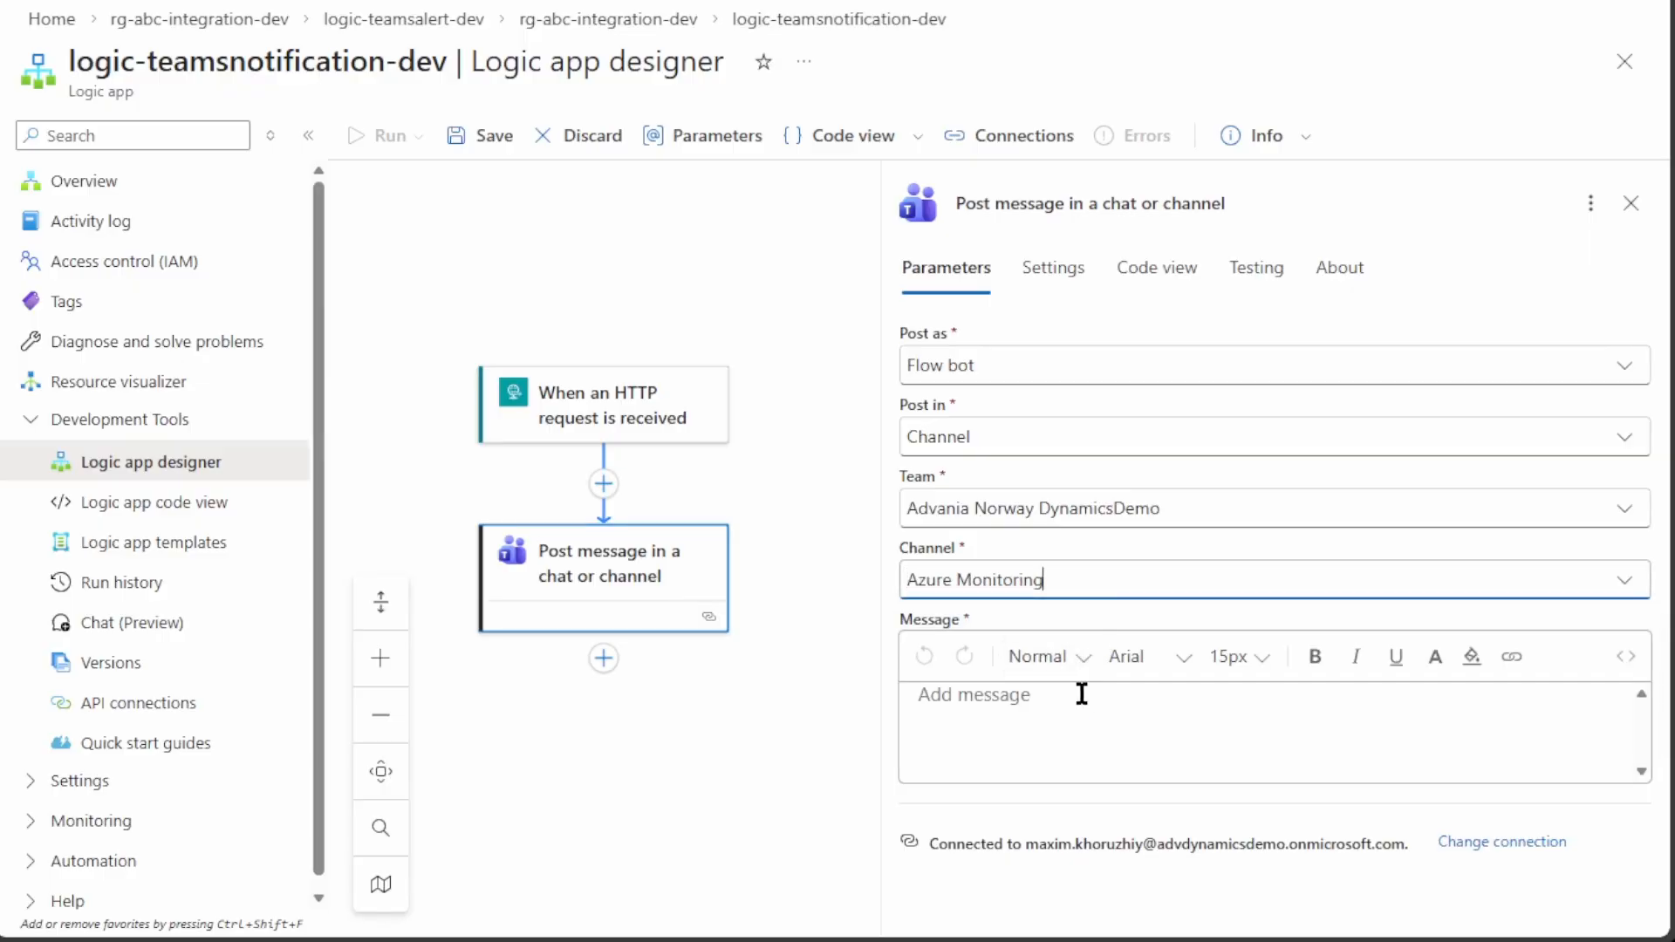
pyautogui.click(579, 430)
pyautogui.hotkey('ctrl', 'v')
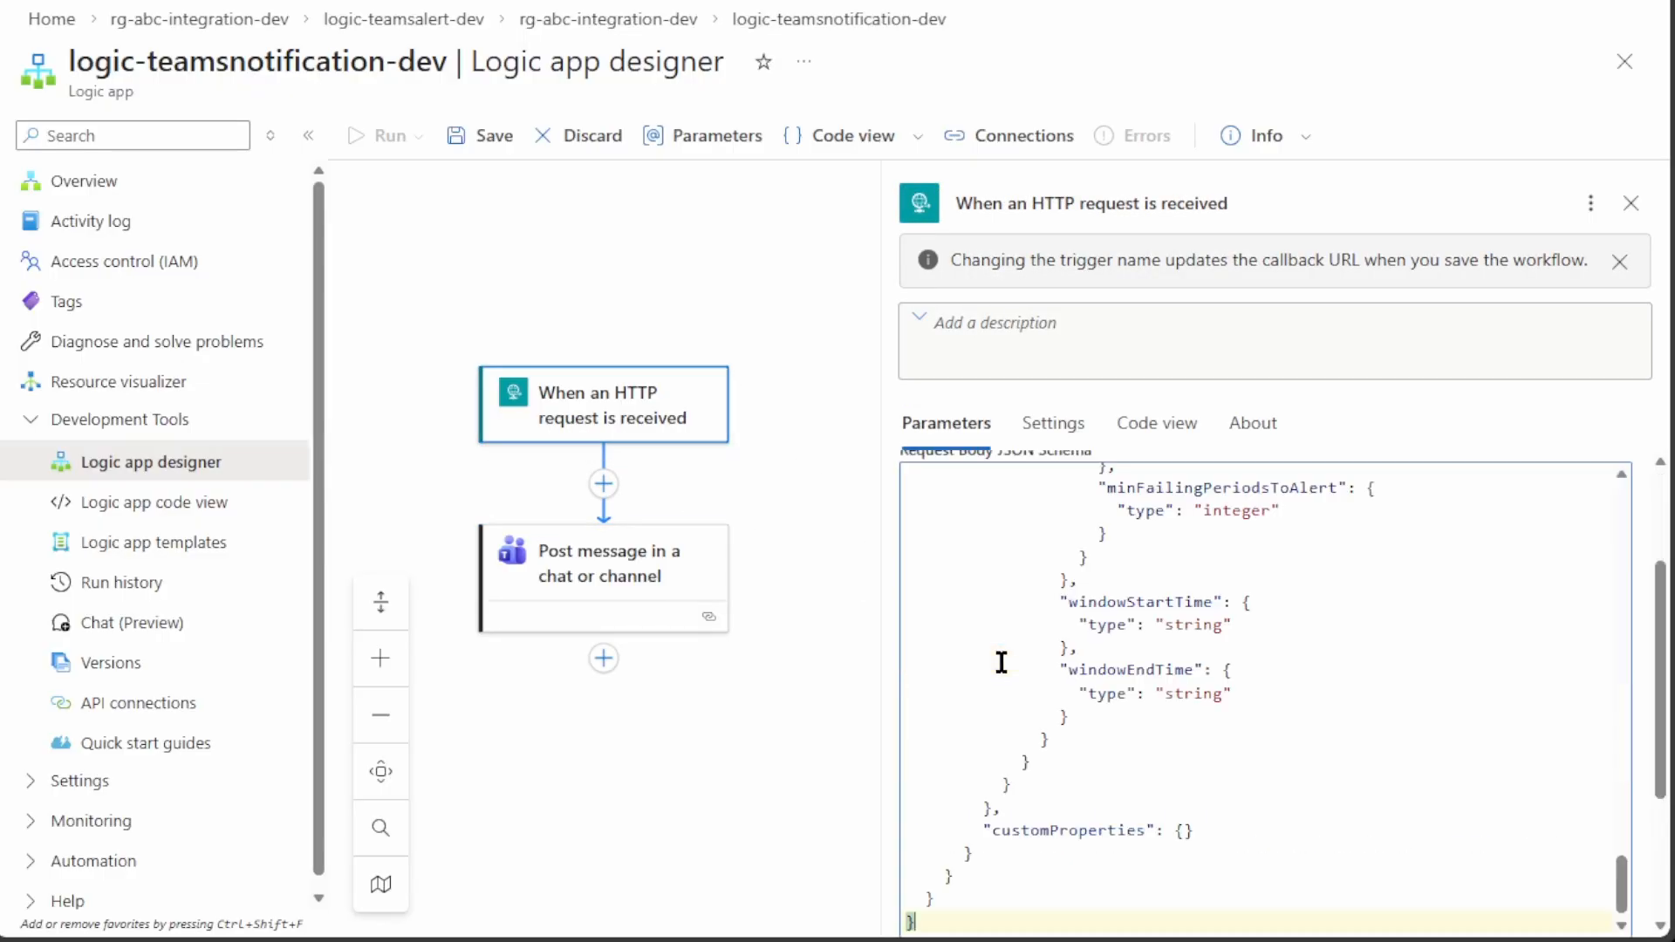
# Open the Post message action's parameters and show the Teams message as formatted text
pyautogui.moveTo(1624, 894); pyautogui.dragTo(1624, 512)
pyautogui.click(621, 573)
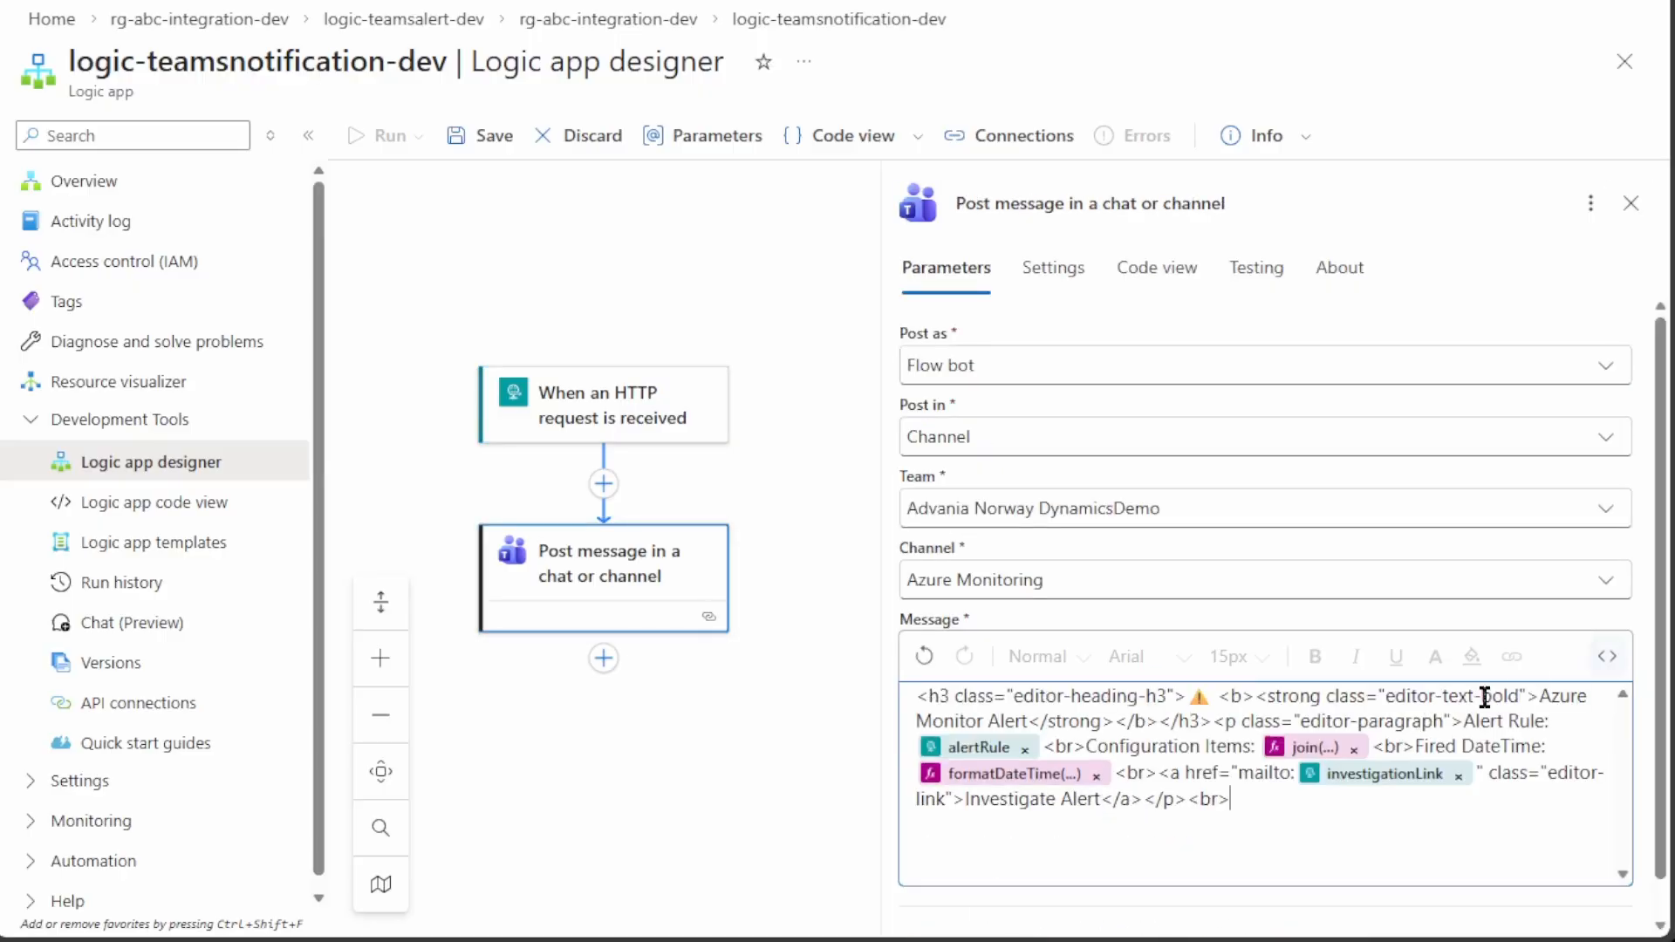
pyautogui.click(1612, 660)
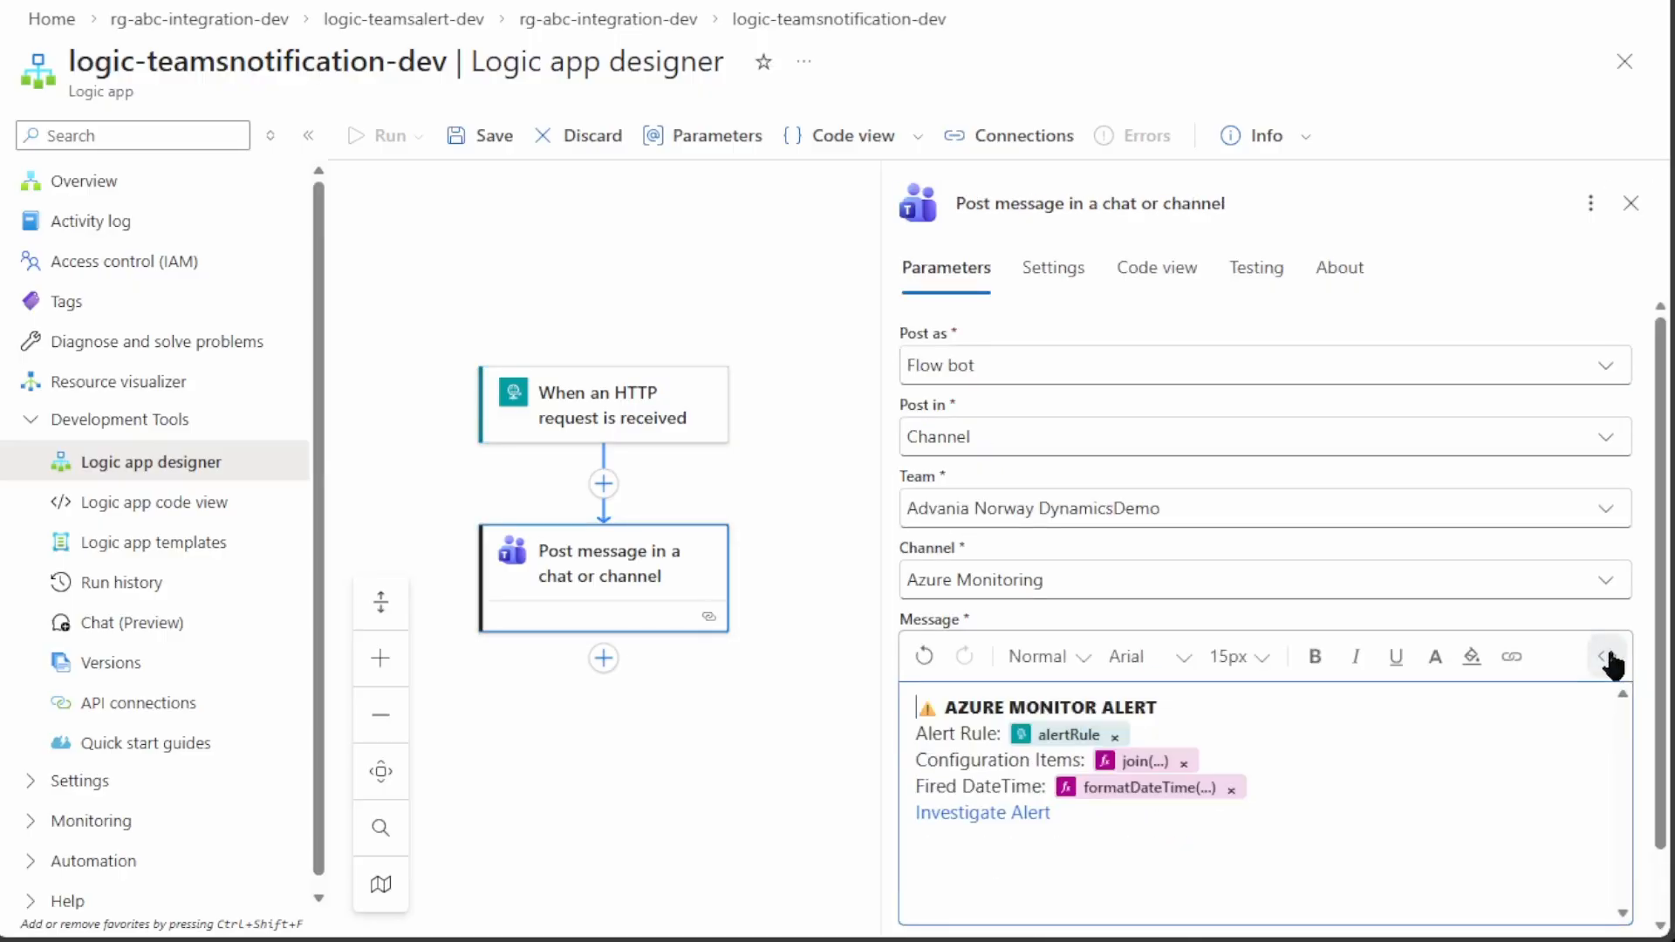
pyautogui.click(1145, 708)
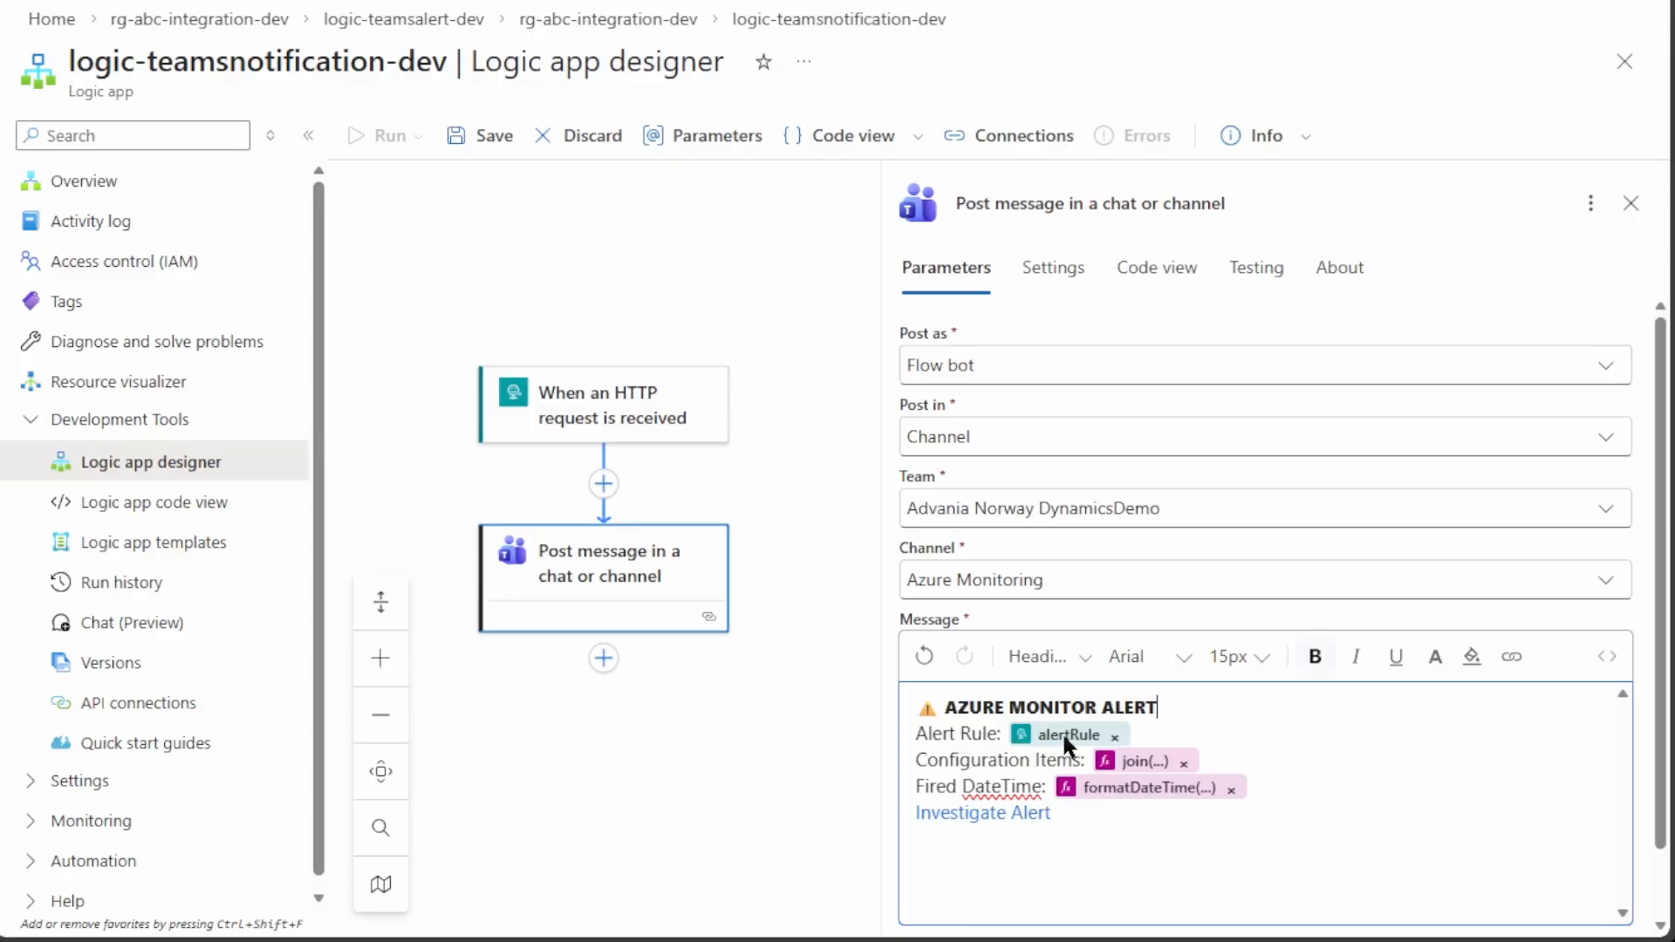
# Review the join expression for configuration items and the formatDateTime expression for fire time
pyautogui.click(1151, 767)
pyautogui.doubleClick(415, 309)
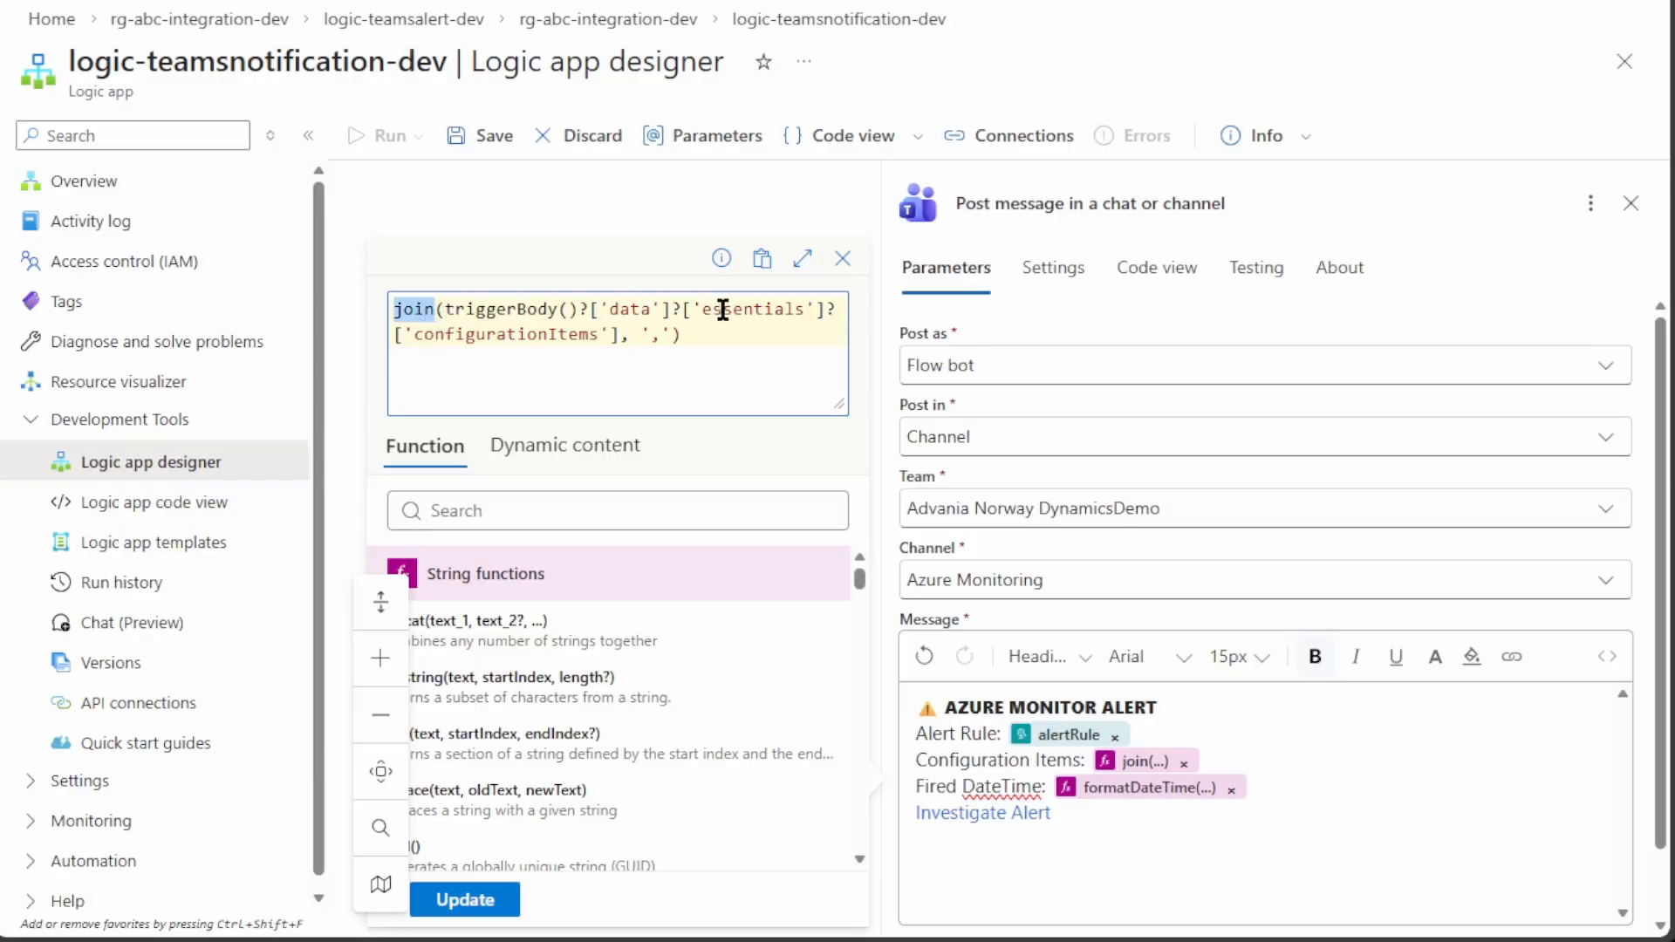
pyautogui.click(843, 258)
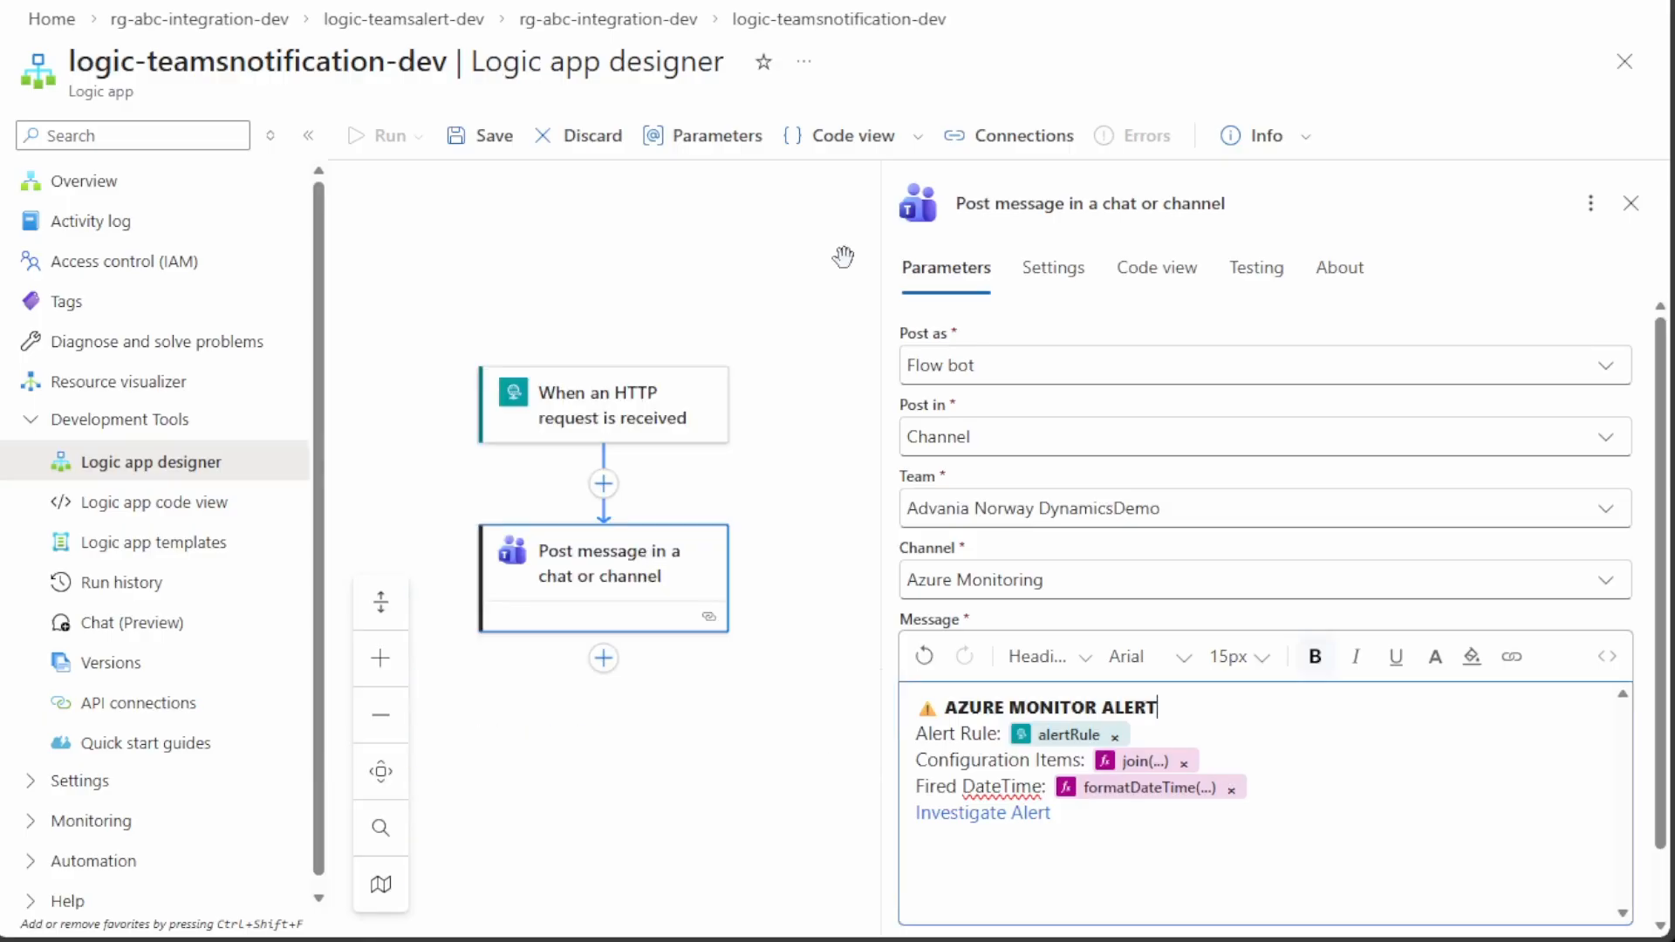
pyautogui.click(1114, 794)
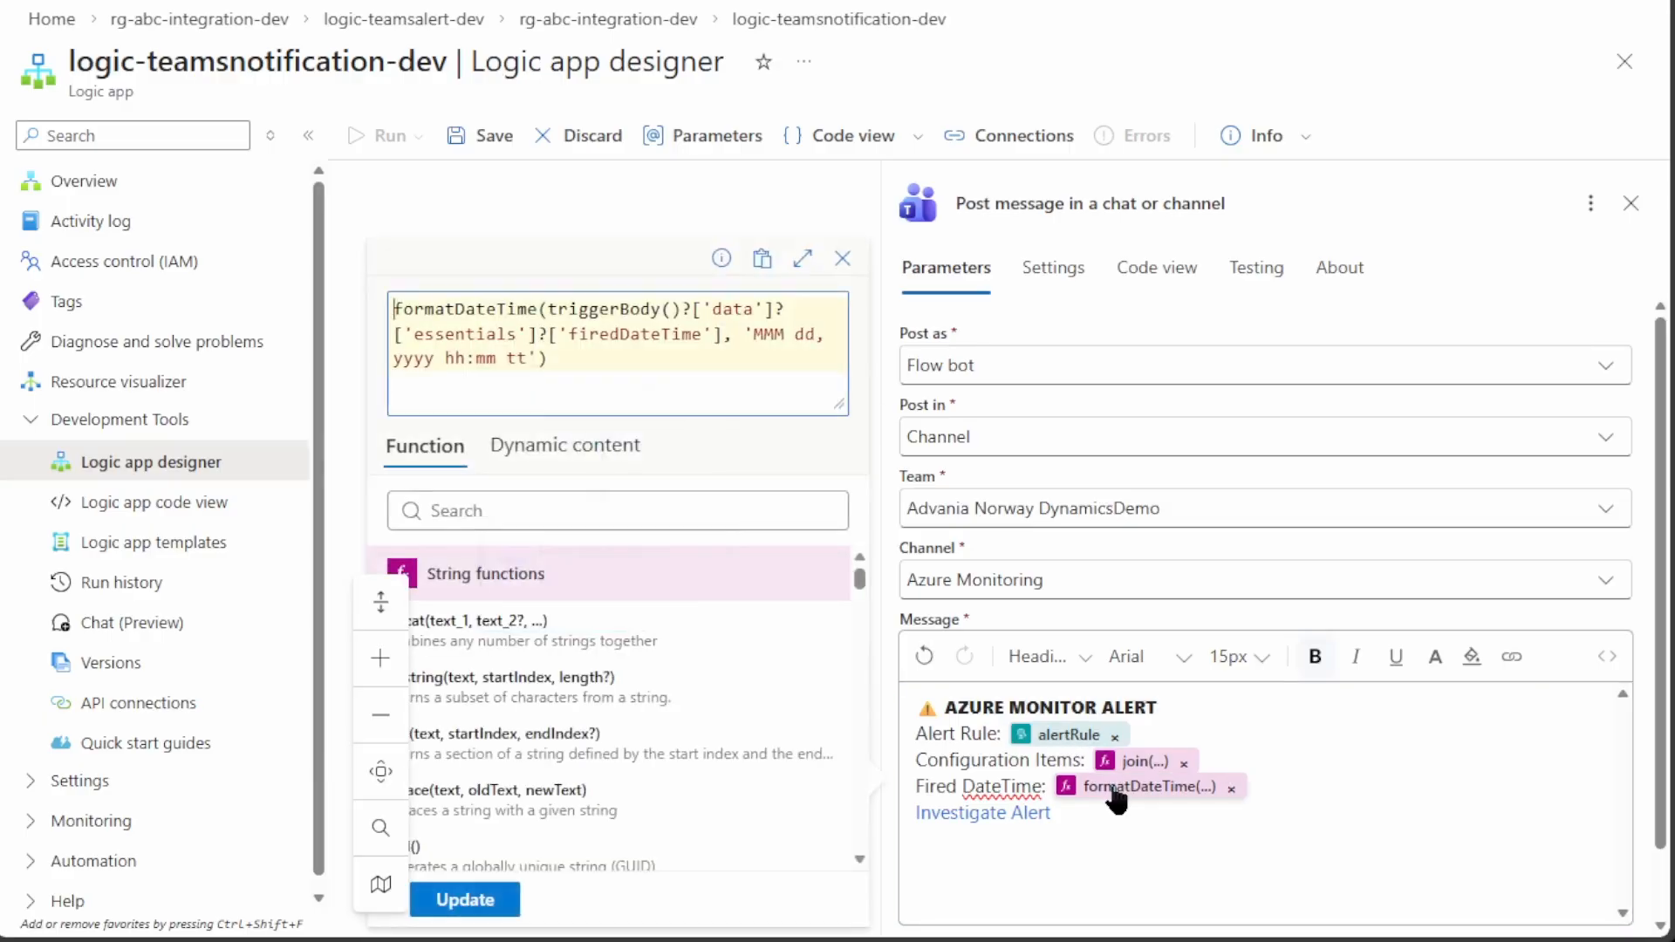
pyautogui.doubleClick(436, 310)
pyautogui.click(626, 334)
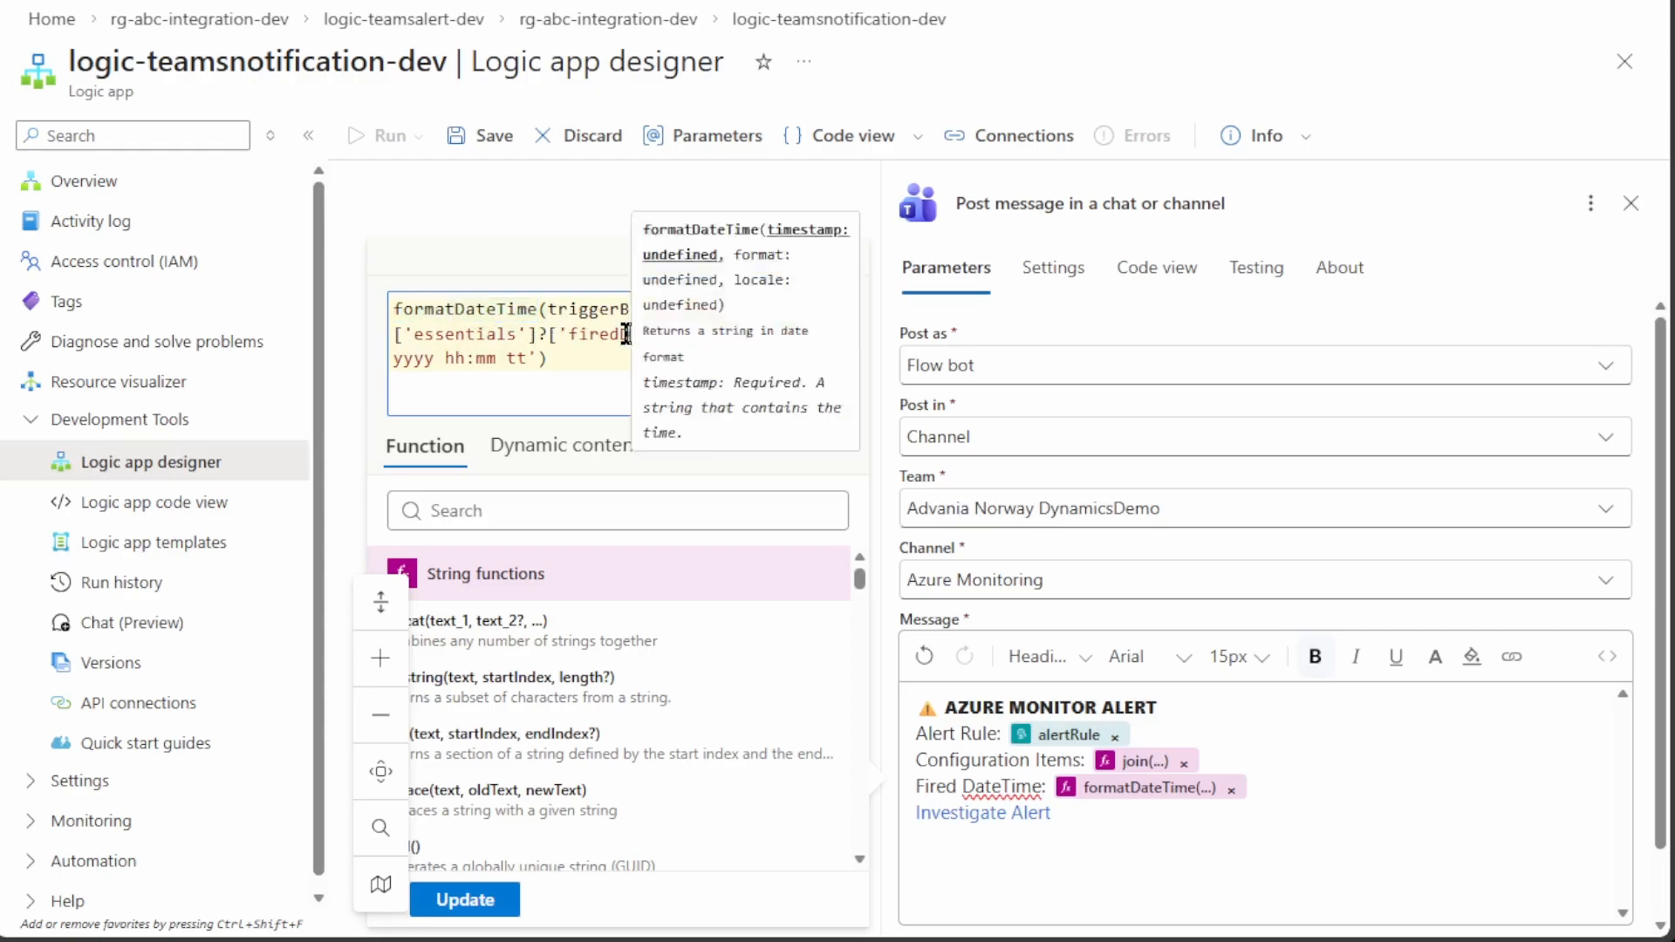
pyautogui.click(756, 334)
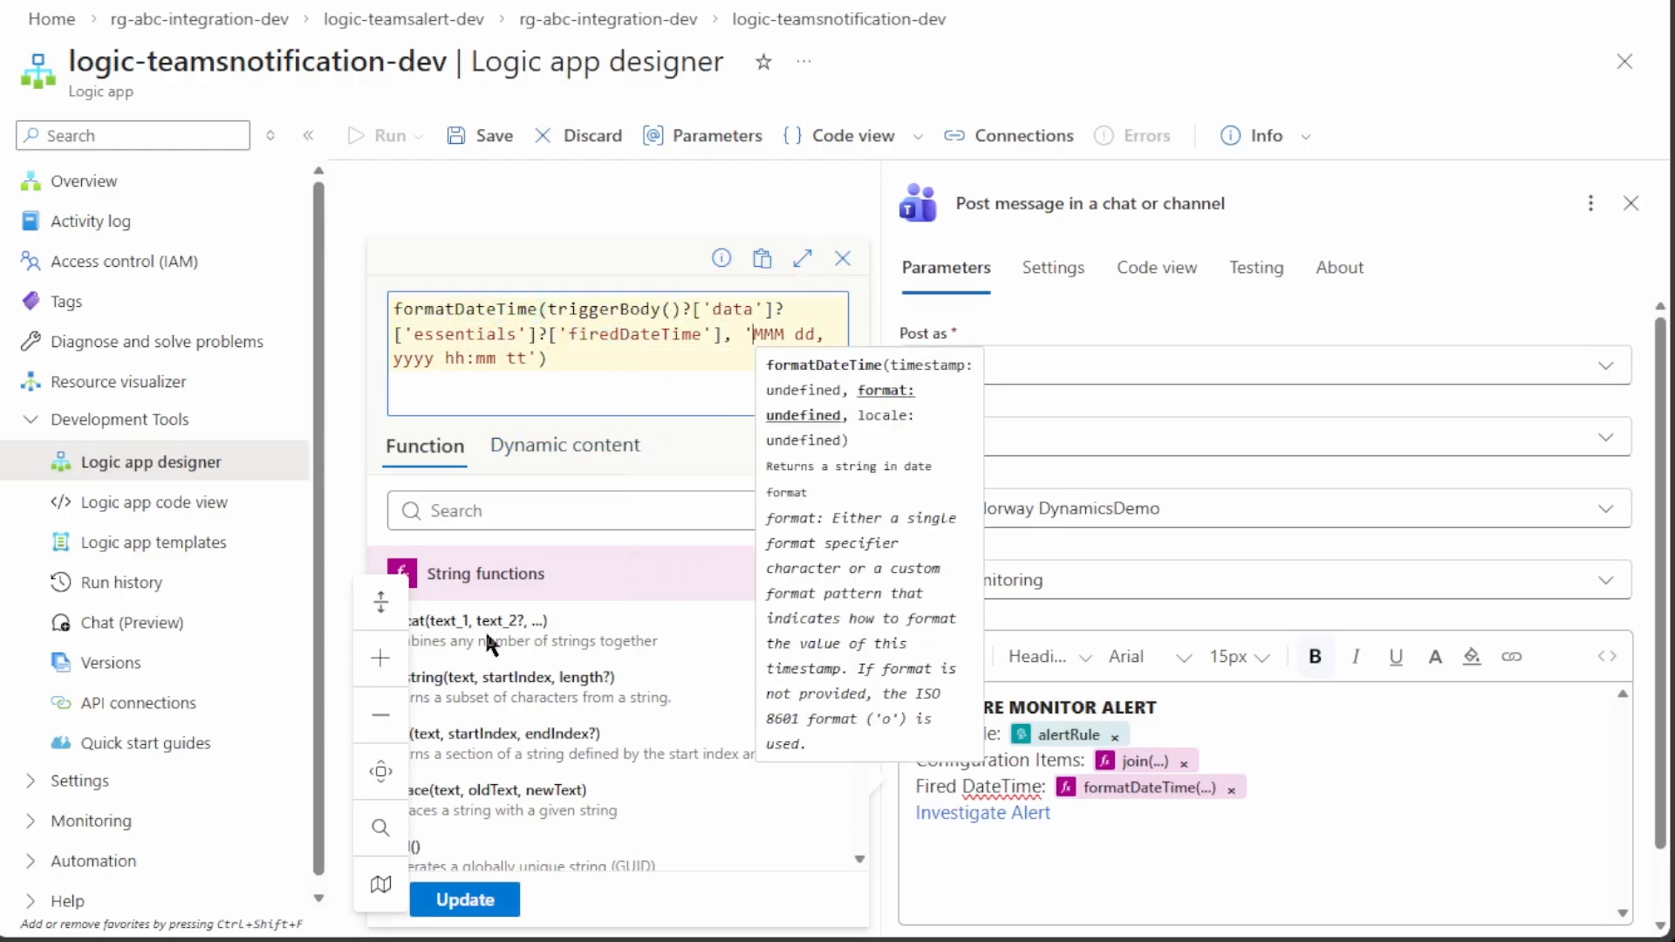
pyautogui.click(842, 258)
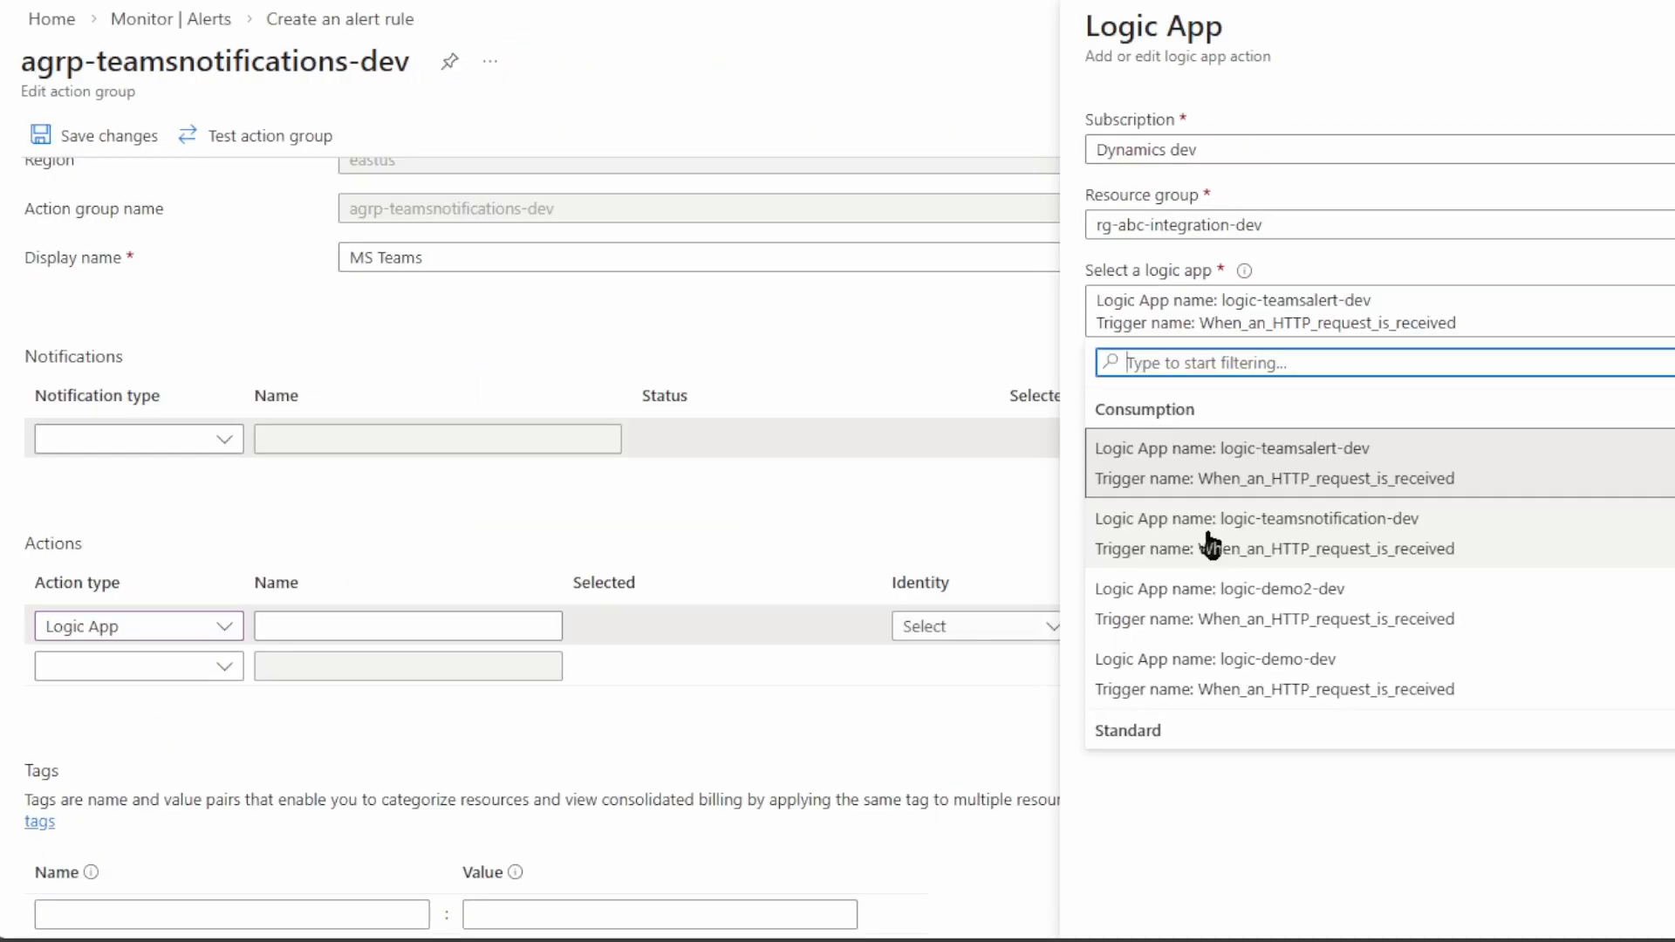
# Add logic-teamsnotification-dev as the action group's Logic App action named 'MS Teams Notification'
pyautogui.click(1210, 545)
pyautogui.click(1130, 461)
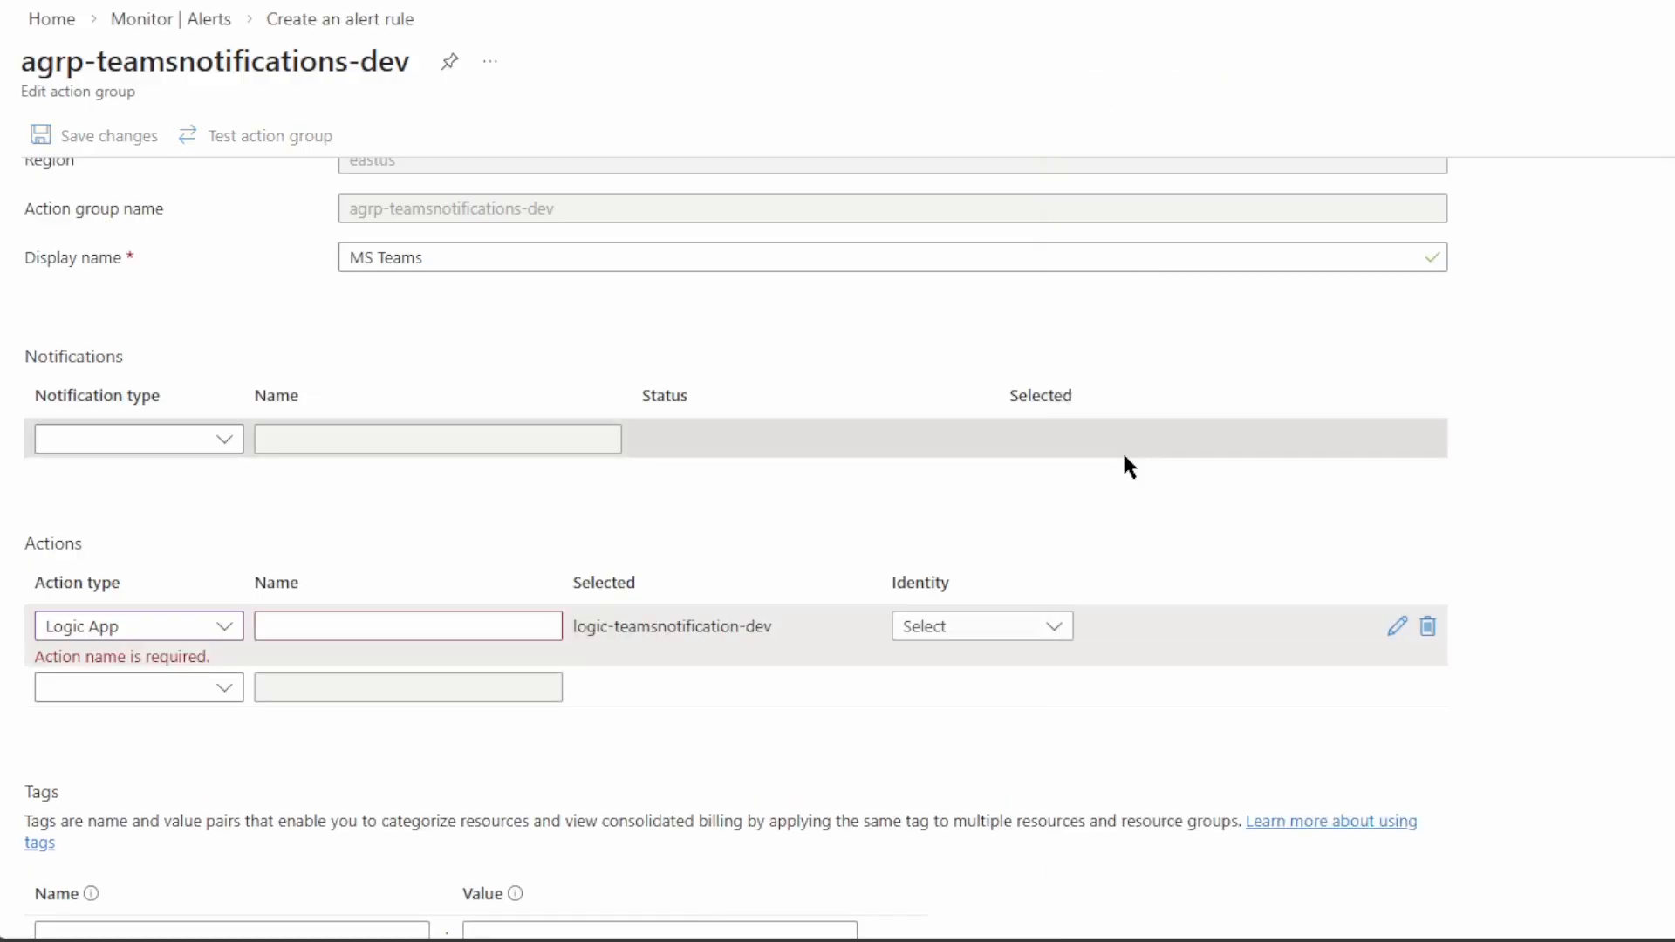
pyautogui.click(302, 617)
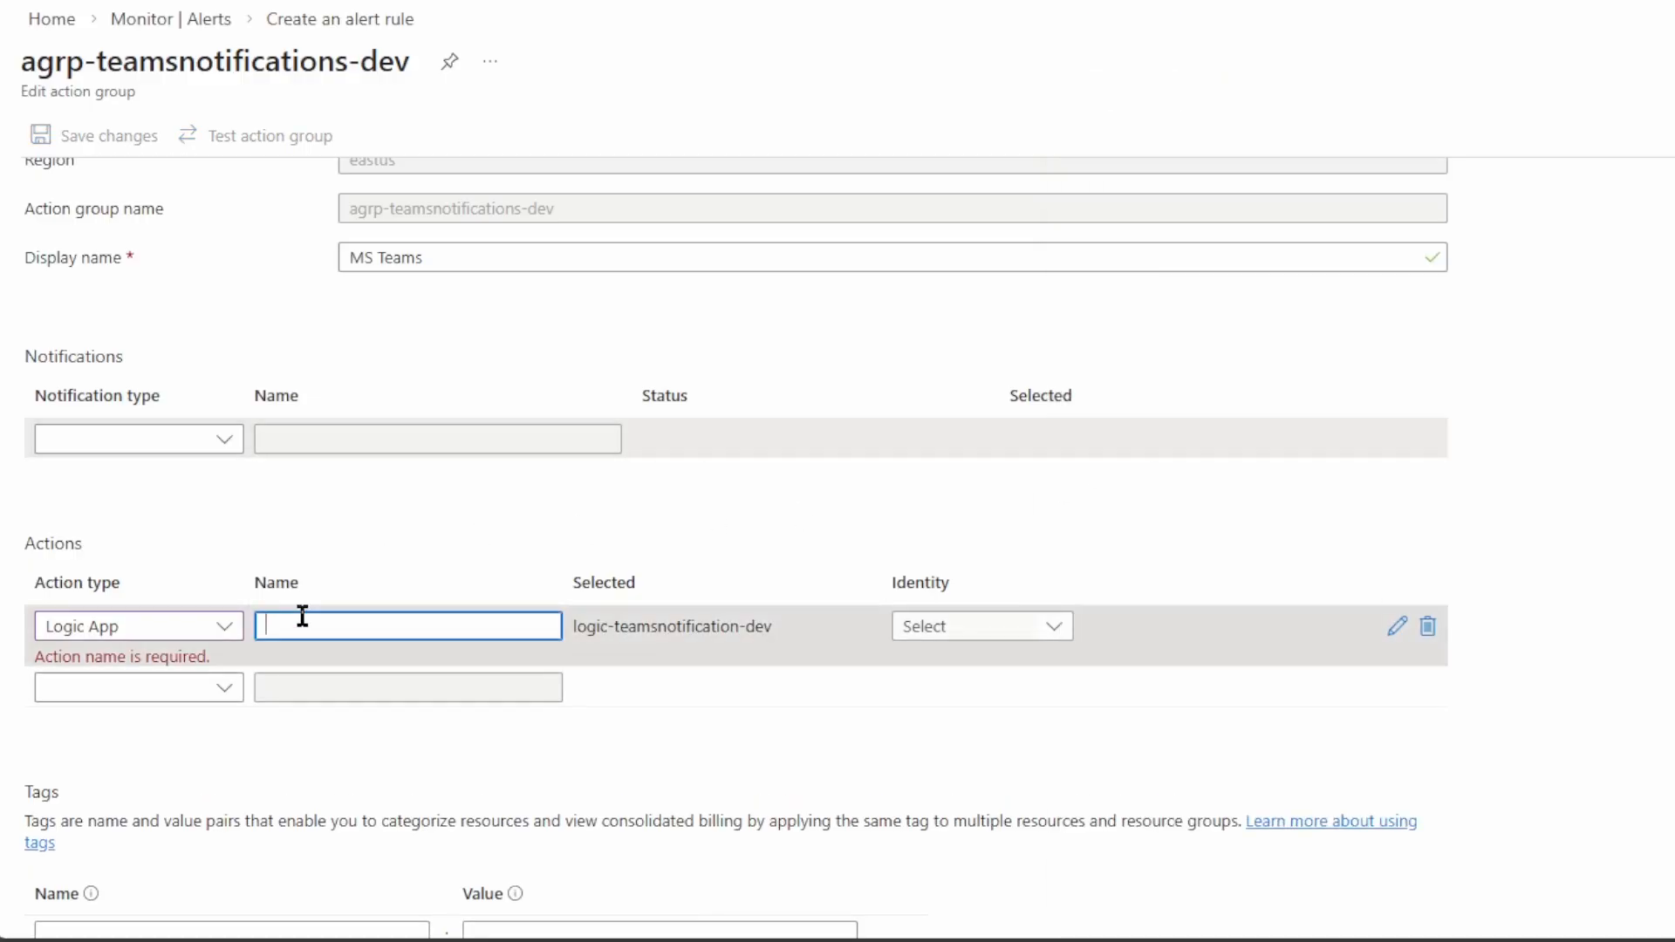
pyautogui.write('Teams Notification')
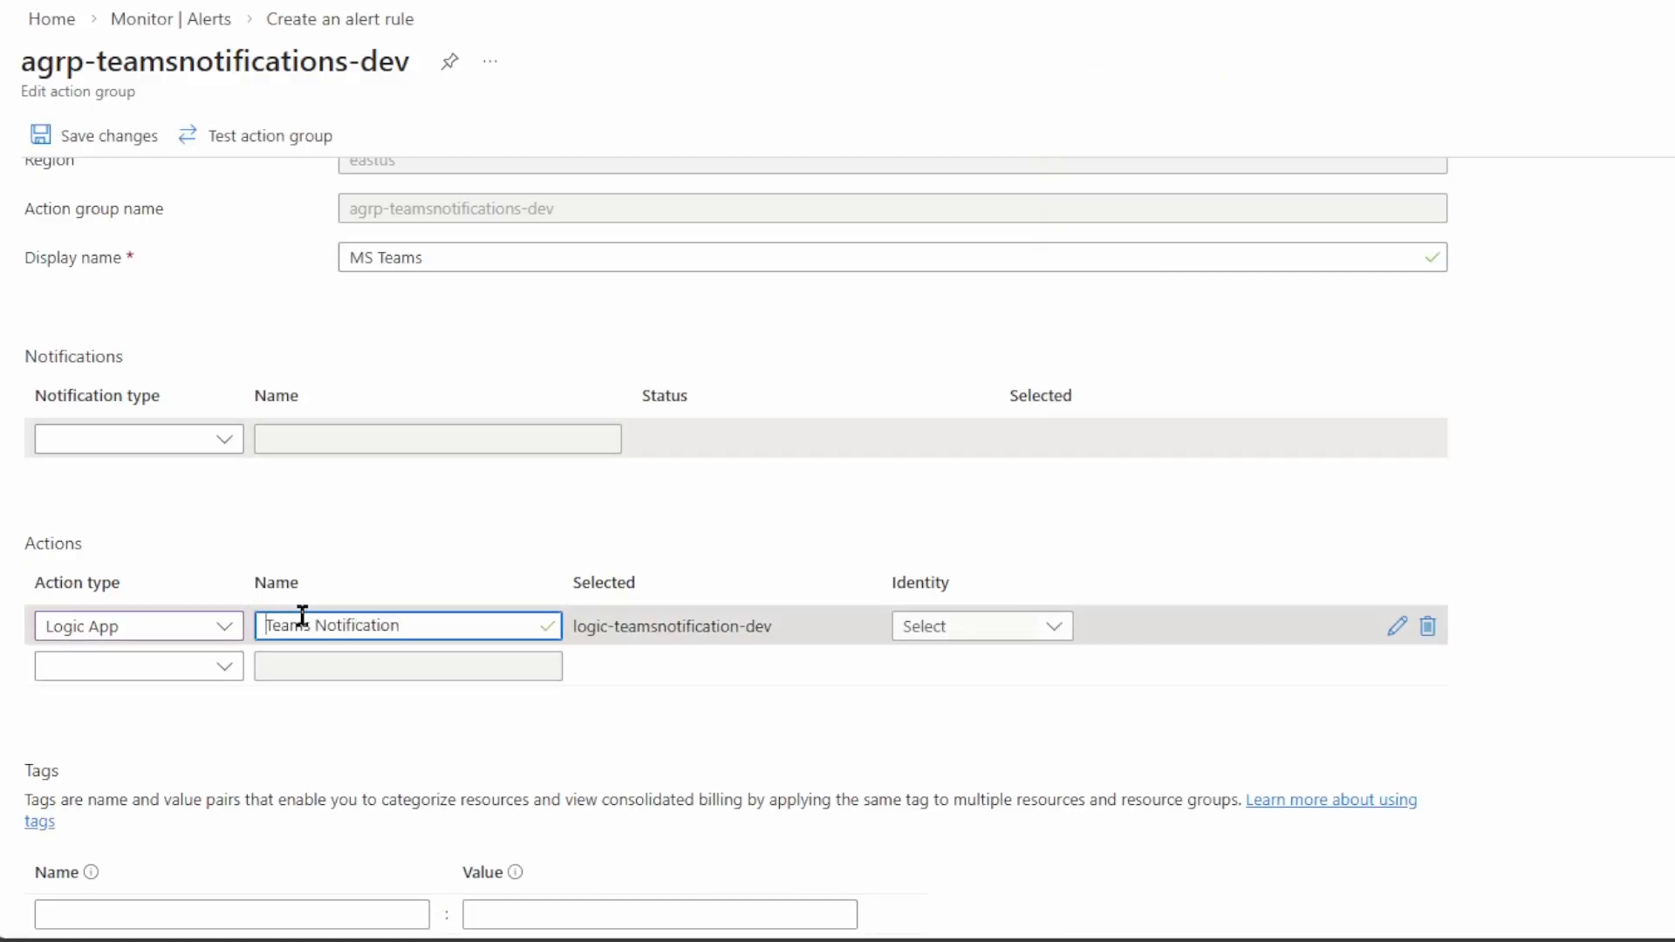
pyautogui.write('MS')
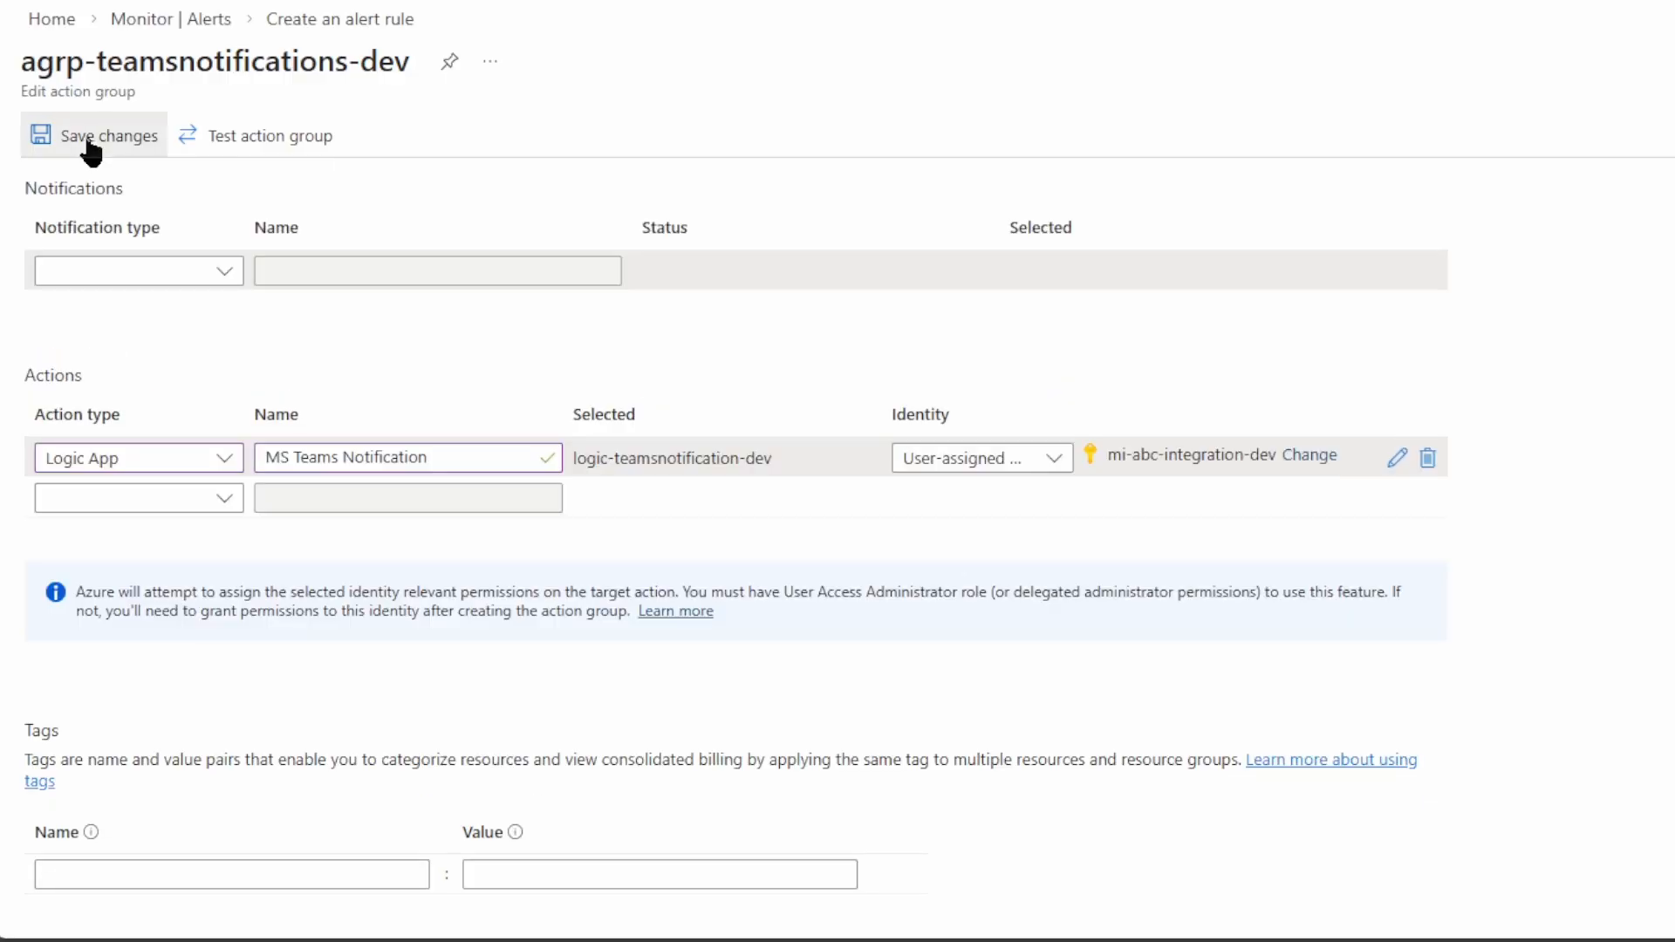
# Save the action group changes and open the logic-demo-dev workflow designer
pyautogui.click(92, 140)
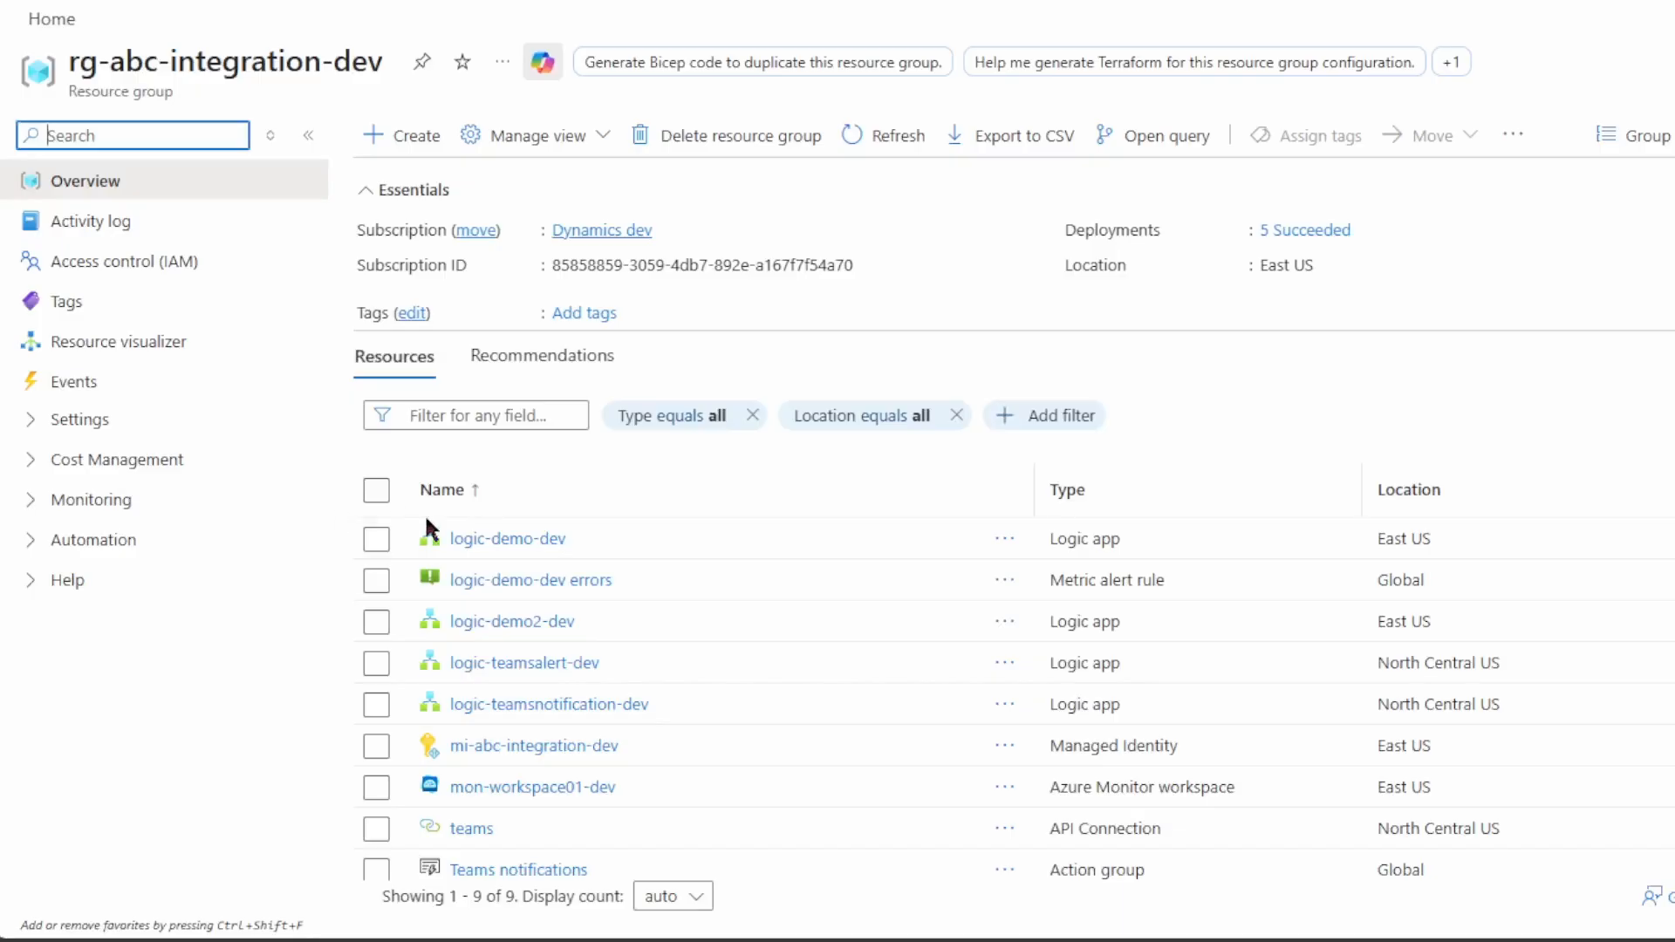
pyautogui.click(424, 523)
pyautogui.click(123, 461)
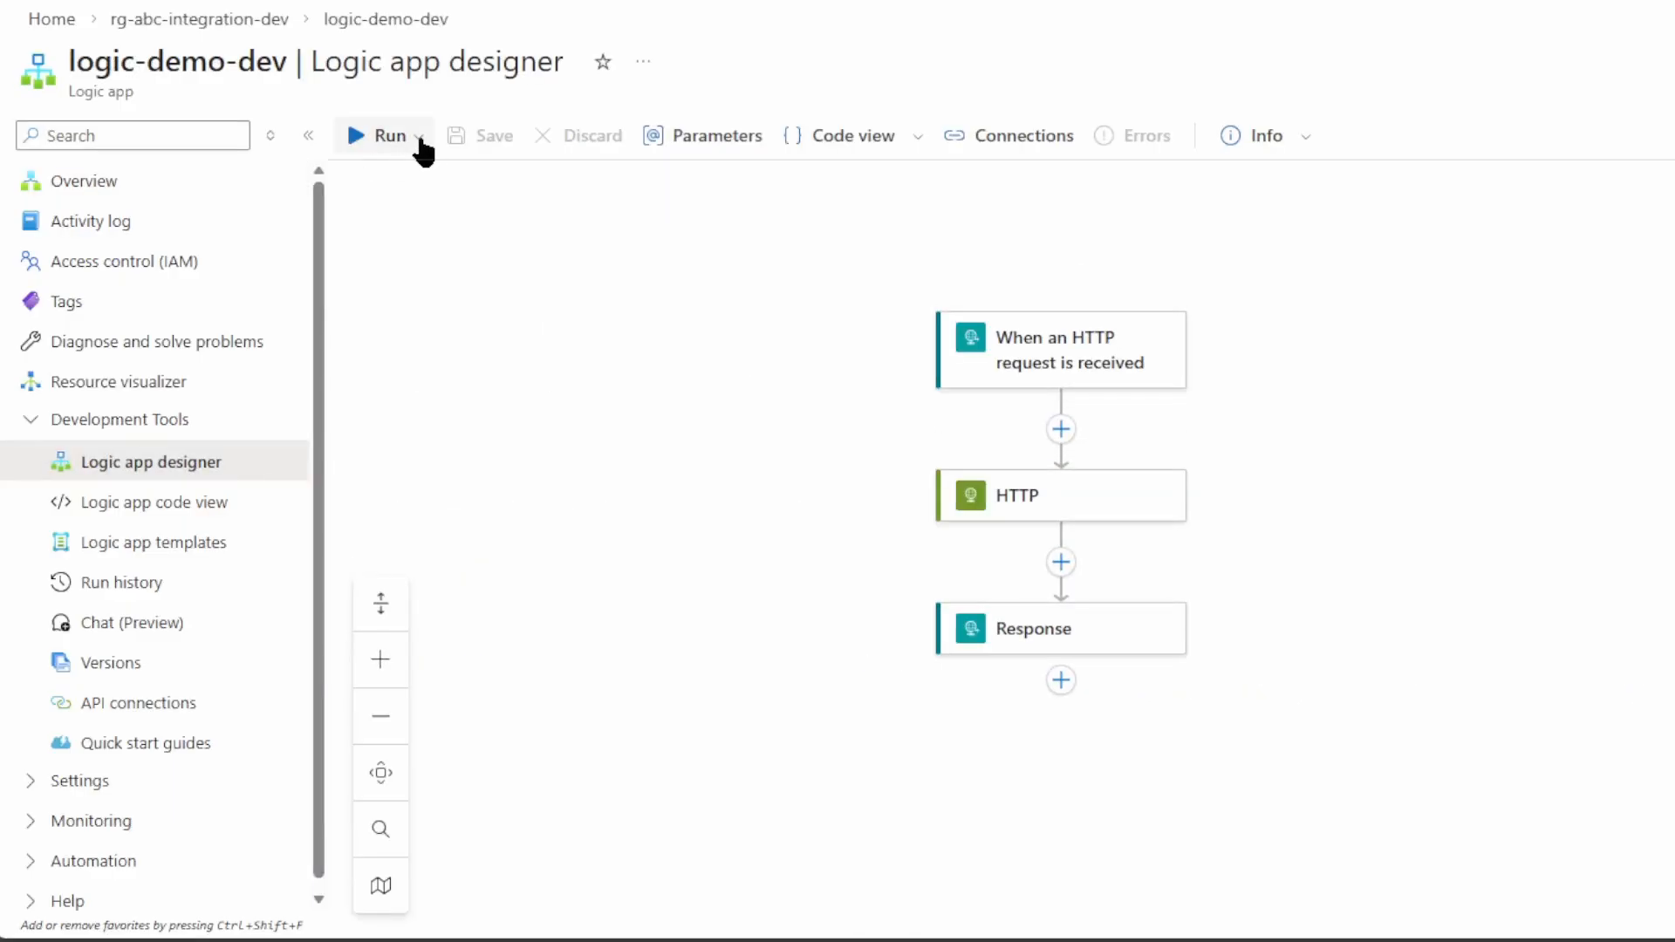
# Run the logic-demo-dev workflow from the designer and open its Run history
pyautogui.click(1128, 501)
pyautogui.click(417, 138)
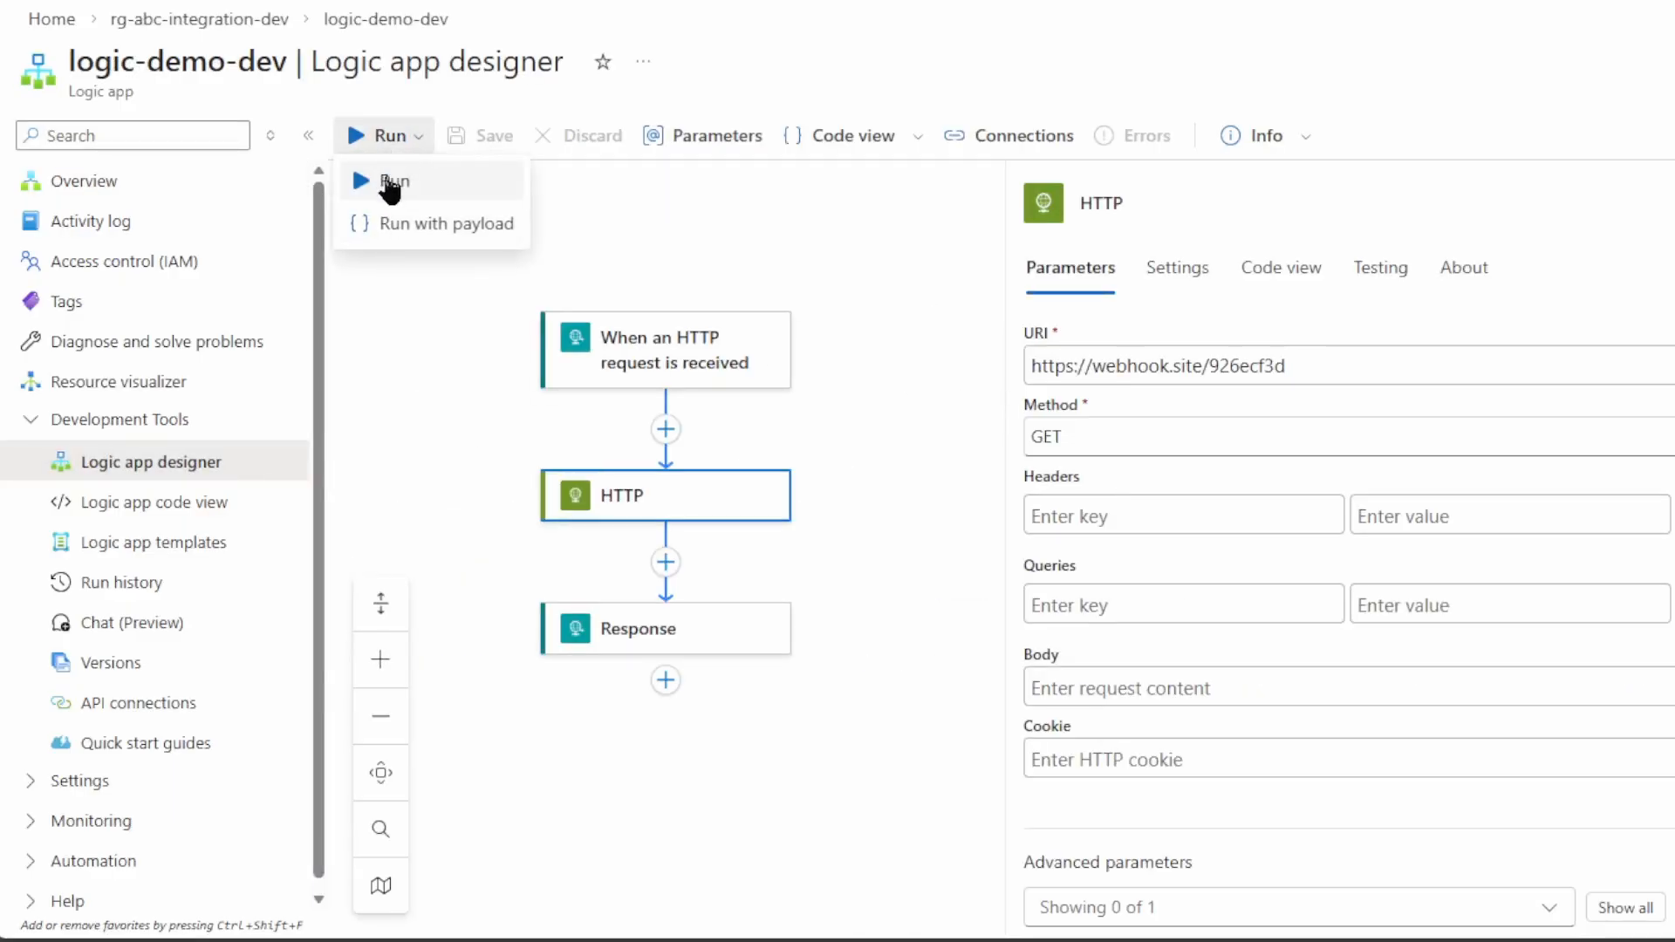
pyautogui.click(390, 183)
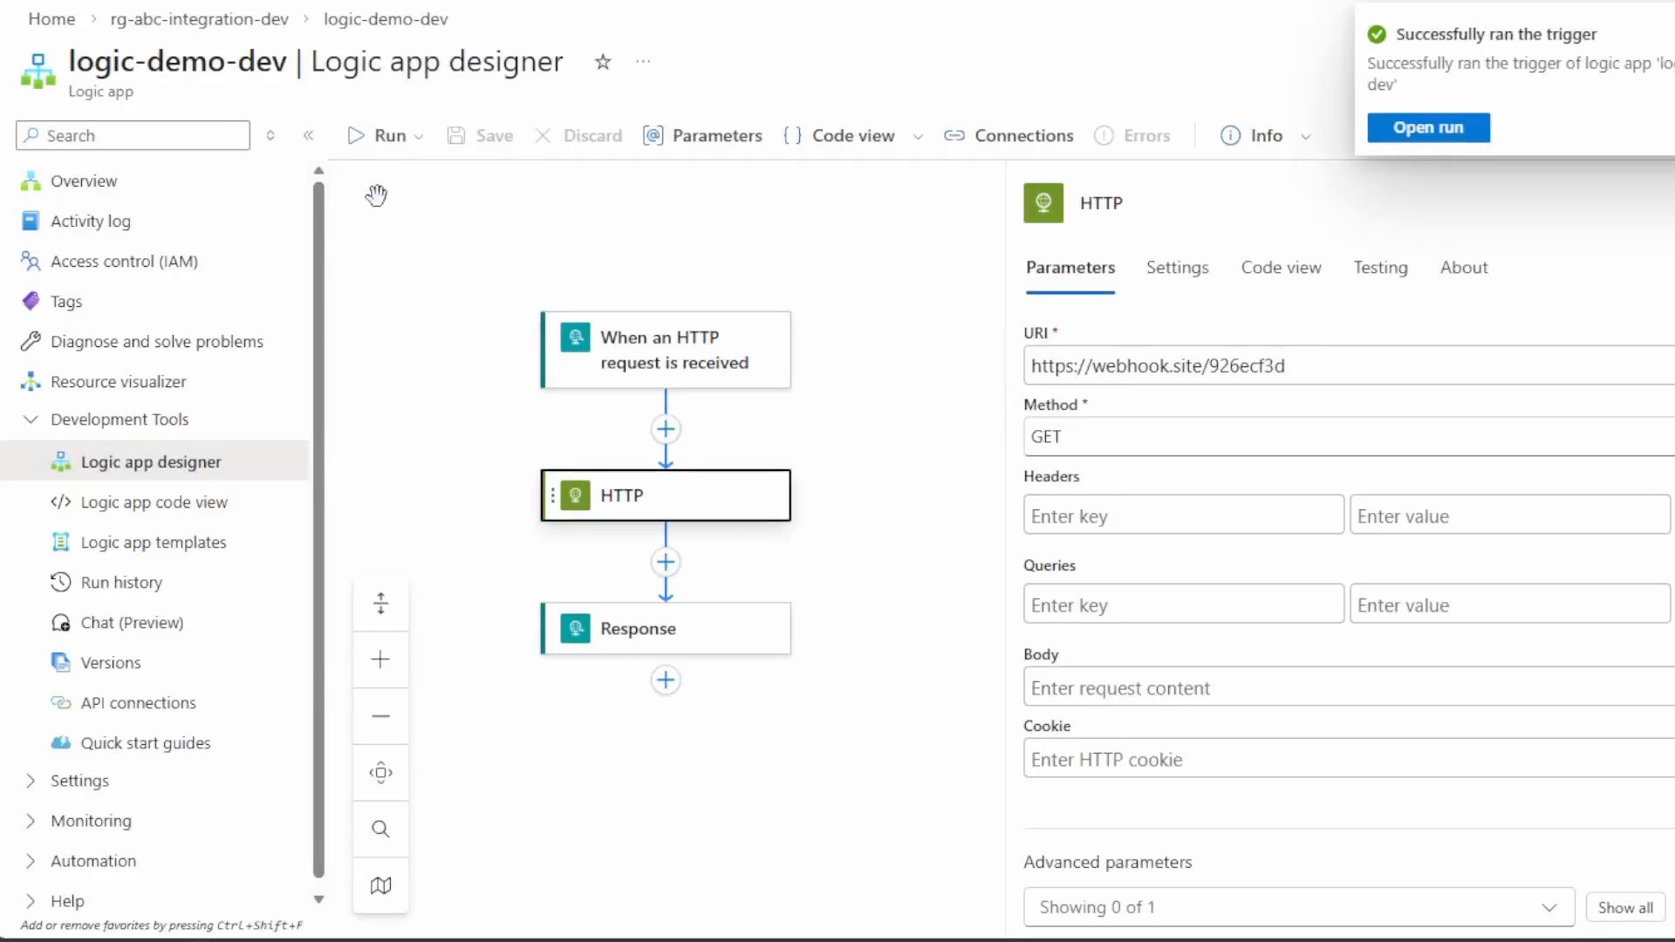
pyautogui.click(138, 585)
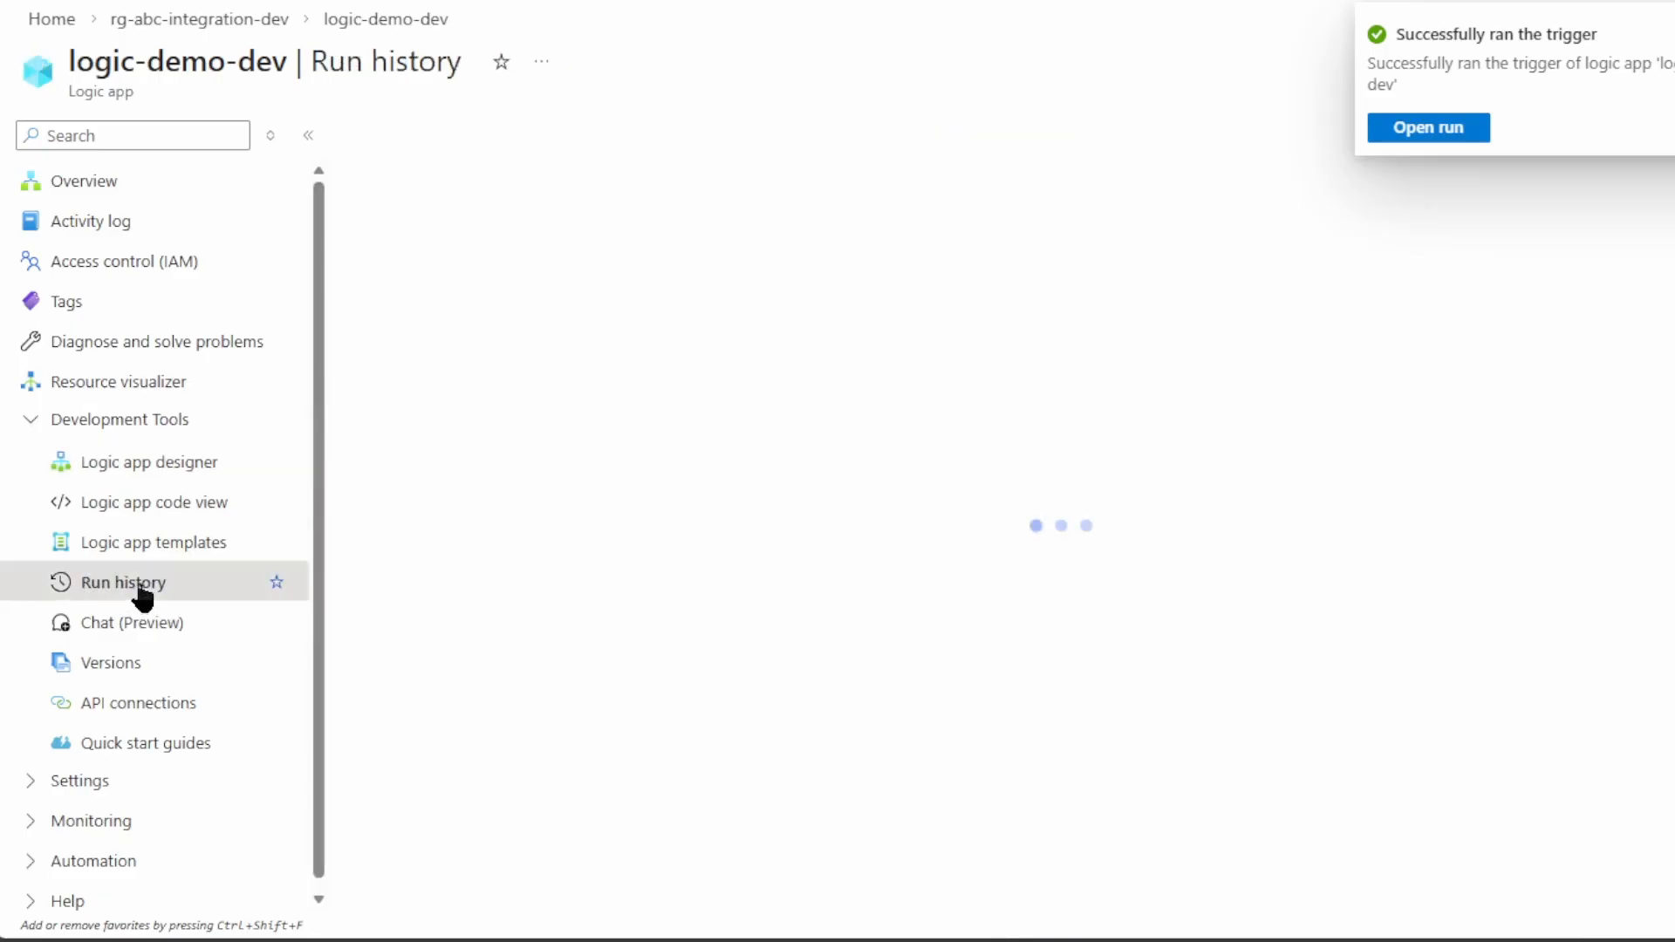